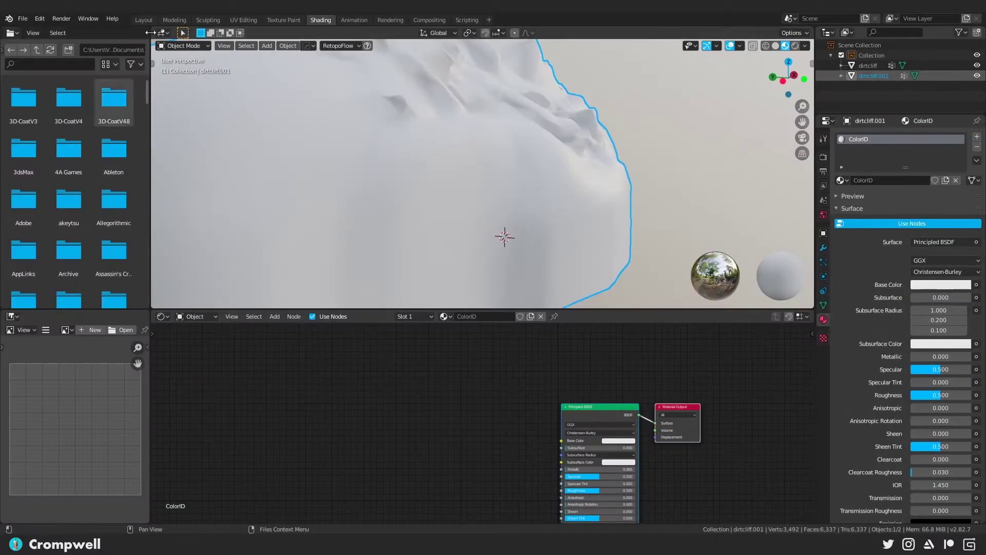
Step: Turn the file browser area into an Image Editor and create a T_ColorID image in a new Image Texture node
click(11, 33)
click(37, 82)
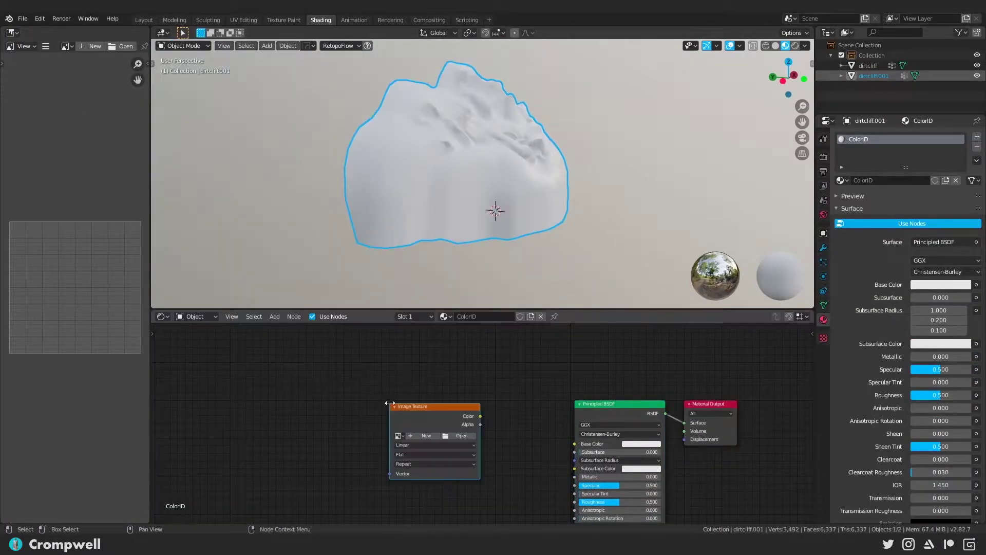
click(411, 417)
click(473, 429)
text(T_colorID)
key(Return)
click(429, 520)
Step: Set the render engine to Cycles with GPU Compute as the device
key(a)
middle_drag(418, 161, 698, 90)
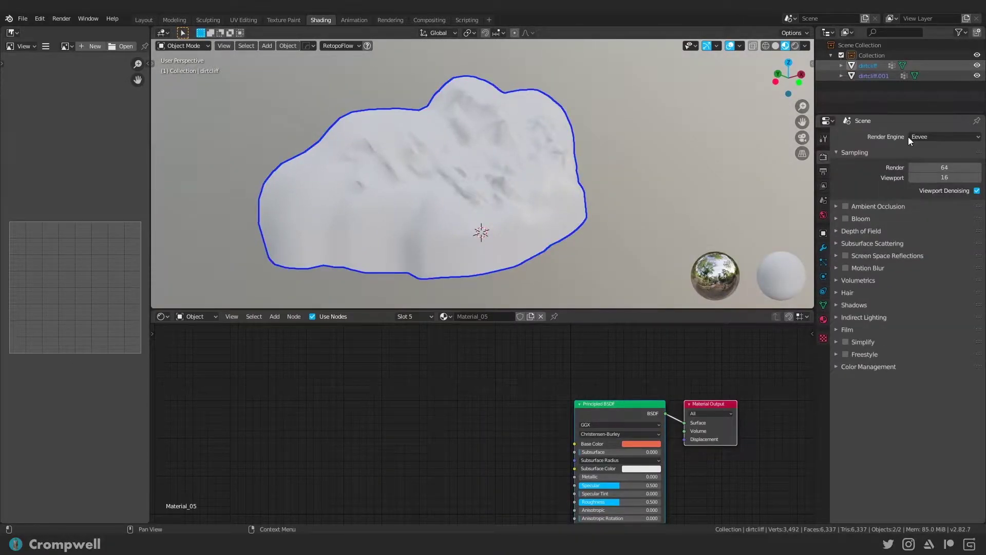
click(908, 136)
click(926, 149)
click(944, 157)
click(944, 180)
Step: Set the bake type to Diffuse with only the Color contribution, and enable Selected to Active
scroll(904, 257, down, 10)
click(944, 335)
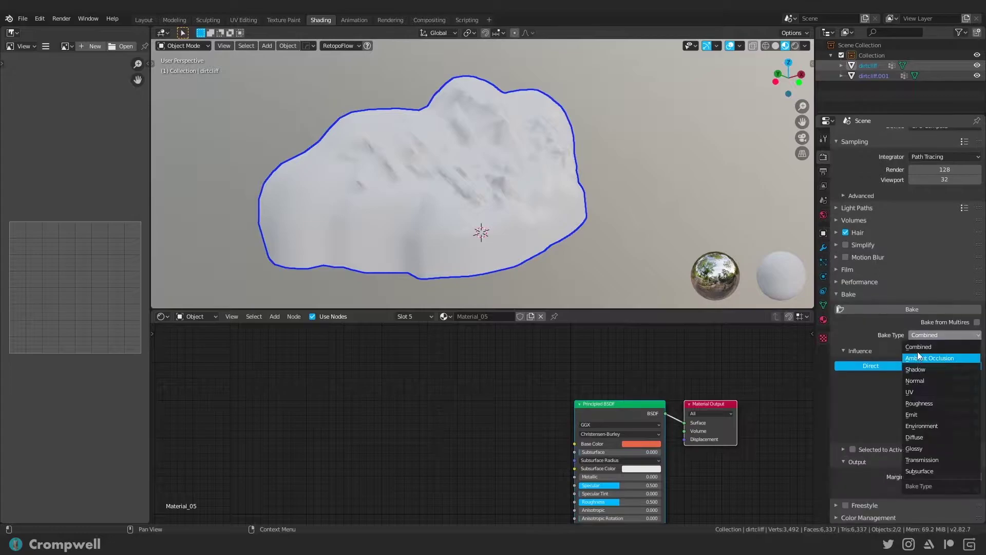
click(914, 437)
click(858, 401)
click(852, 418)
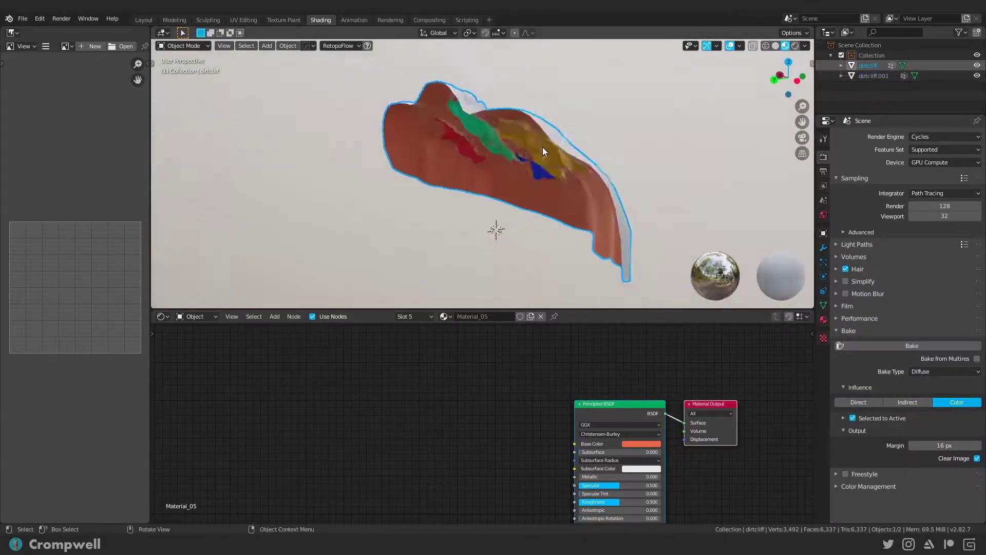
Step: Select both dirtcliff meshes with dirtcliff.001 as the active object, and bake the diffuse color onto it
click(873, 76)
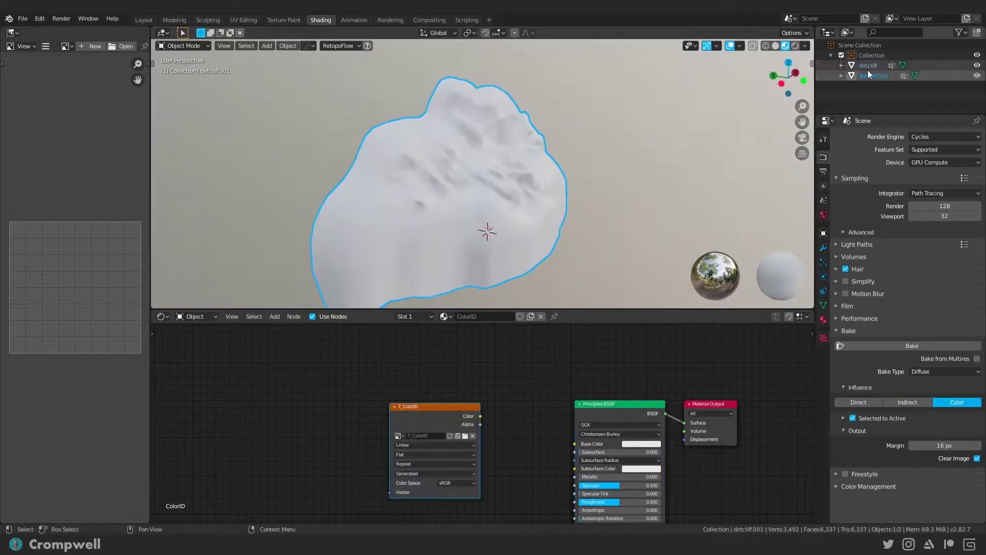
ctrl+click(867, 68)
drag(788, 77, 535, 118)
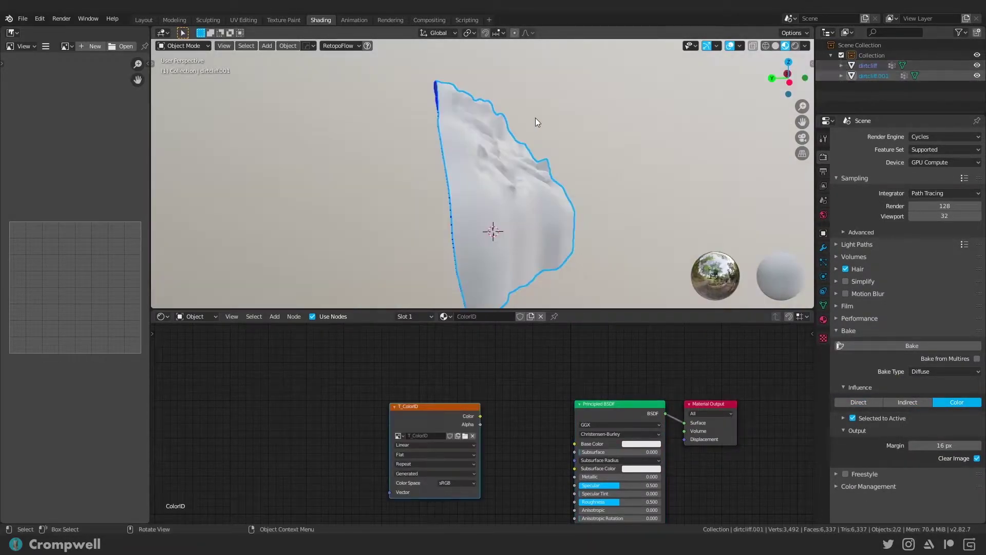
middle_drag(503, 403, 457, 355)
click(912, 345)
Step: Show the T_ColorID image in the Image Editor and widen that area to inspect the baked color islands
click(66, 46)
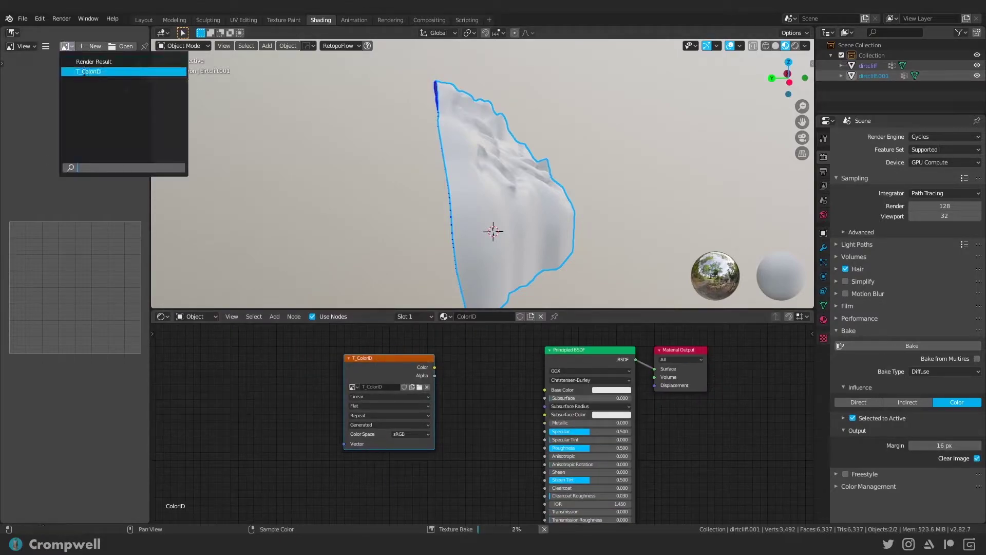
click(84, 72)
drag(150, 286, 358, 286)
scroll(293, 286, up, 5)
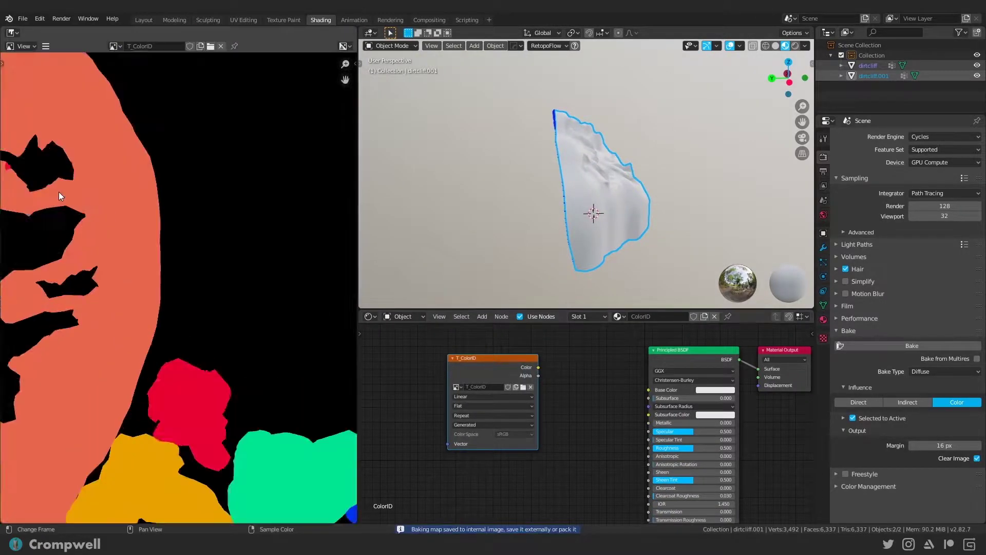
scroll(131, 166, up, 4)
scroll(176, 260, down, 4)
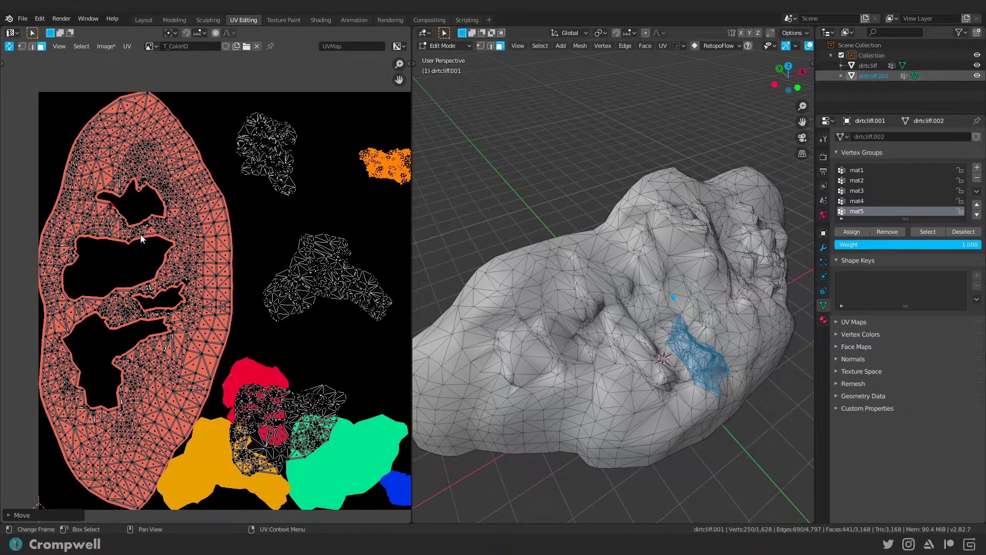
Step: Return dirtcliff.001 to Object Mode and switch to the Shading workspace to check the stray red patch
key(Tab)
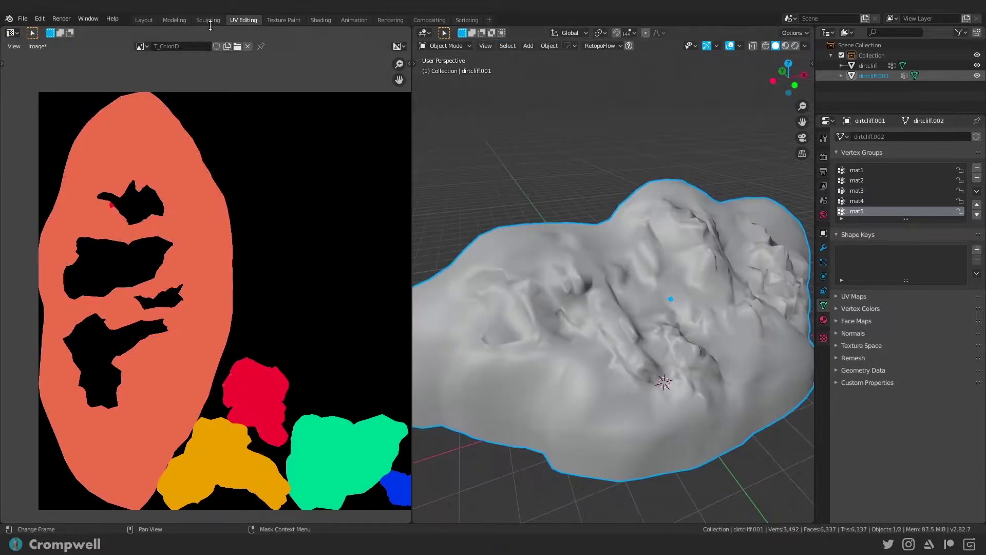
click(321, 20)
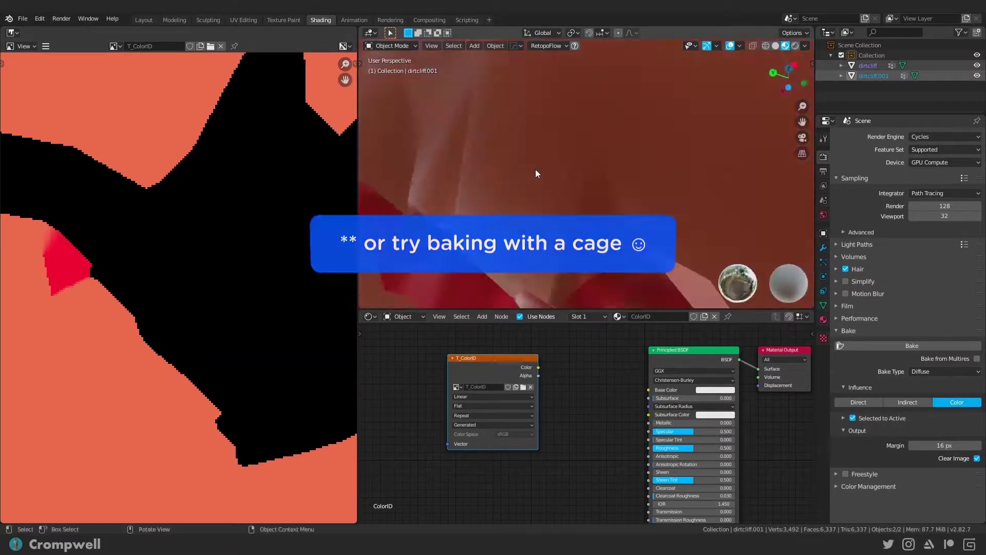
scroll(308, 101, down, 4)
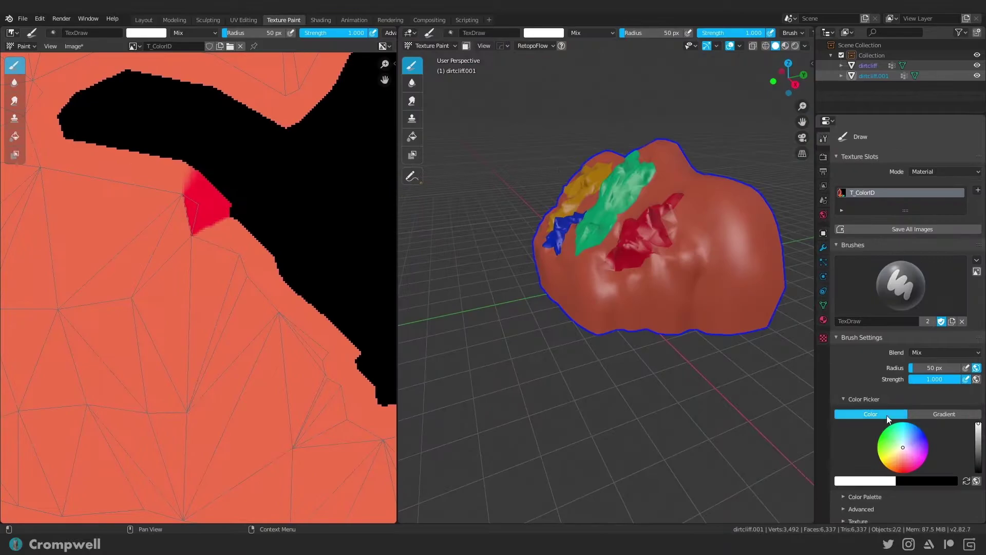
Step: Sample a color from the T_ColorID texture and paint over the wrongly baked spots
scroll(220, 154, up, 5)
key(s)
click(205, 293)
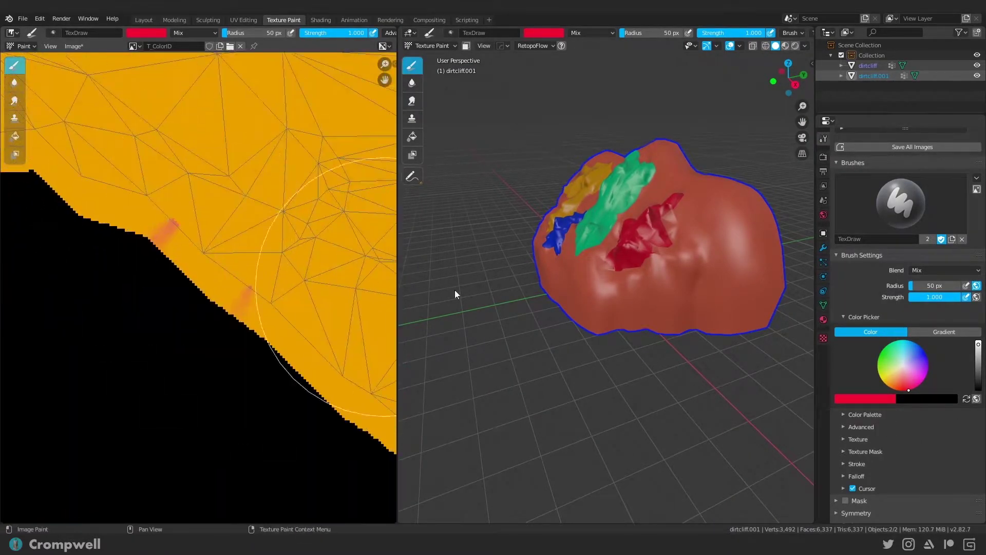
click(203, 329)
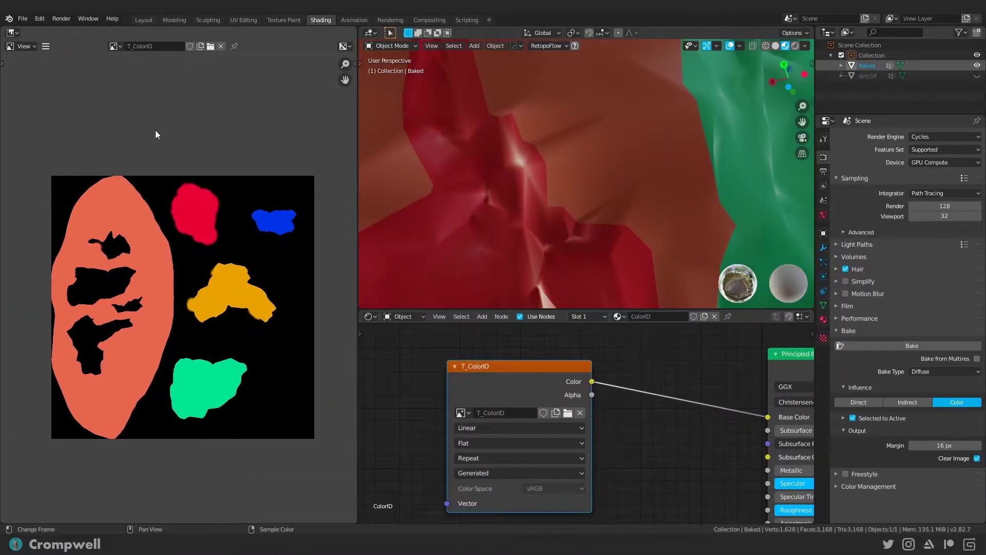
Step: Save the cleaned-up T_ColorID image to an external file
click(46, 46)
mouse_move(67, 60)
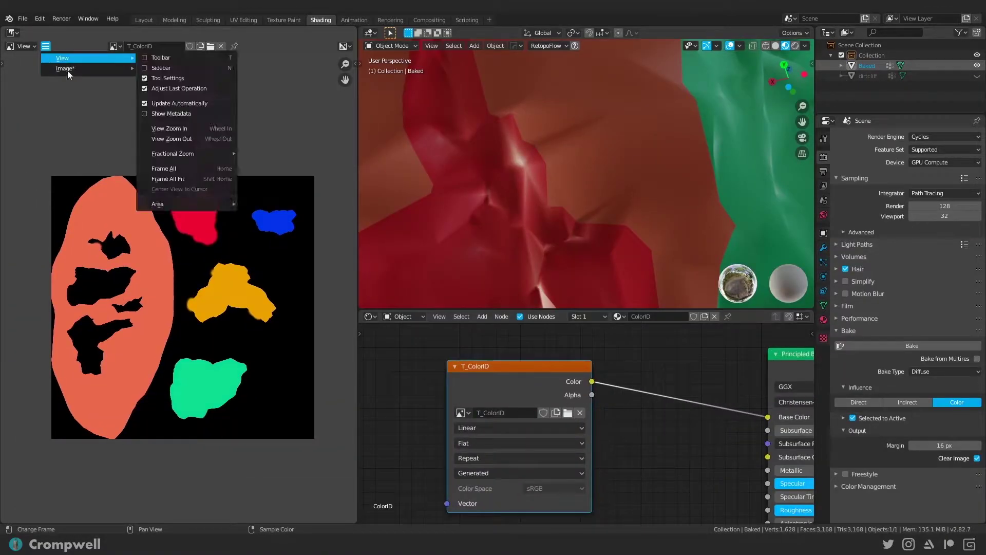
click(164, 162)
click(657, 434)
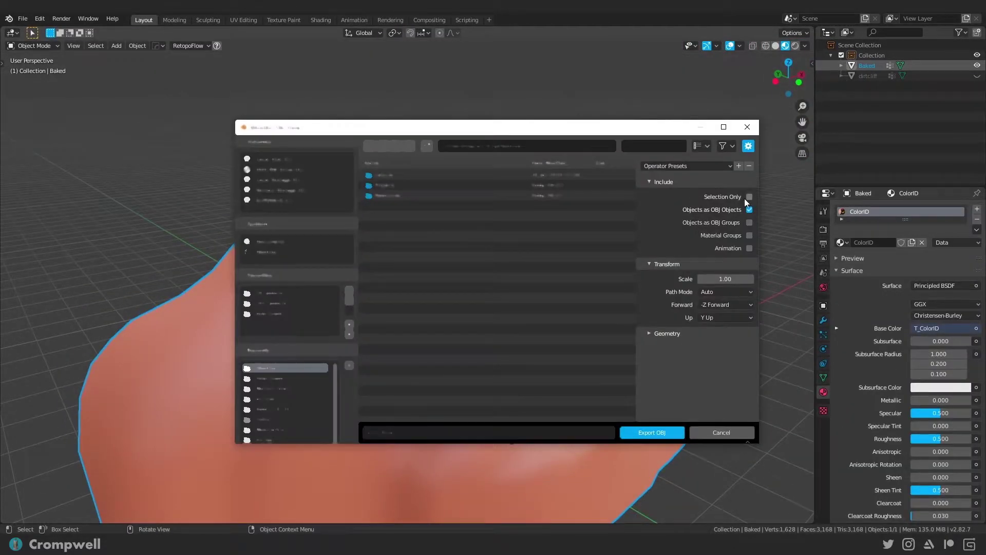
scroll(744, 415, down, 3)
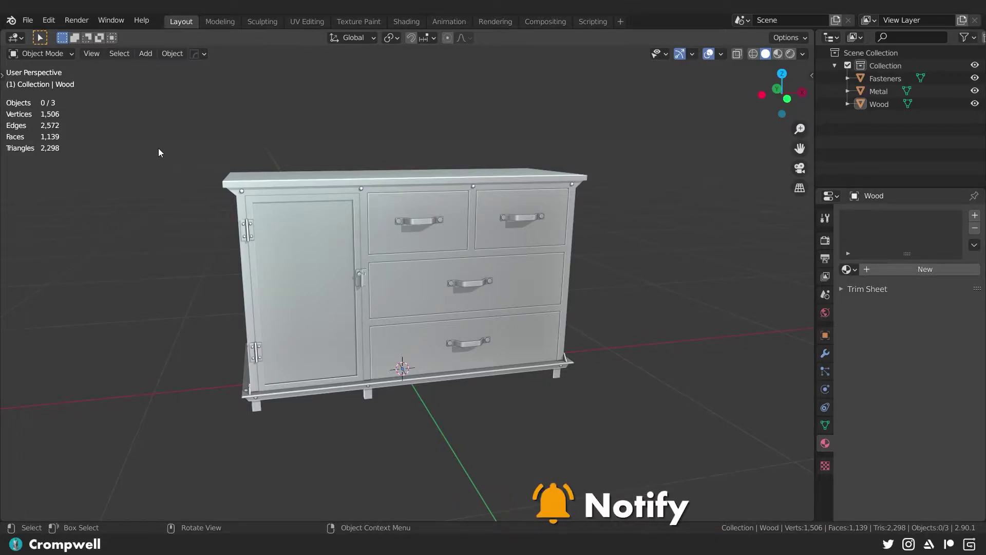
drag(195, 127, 634, 434)
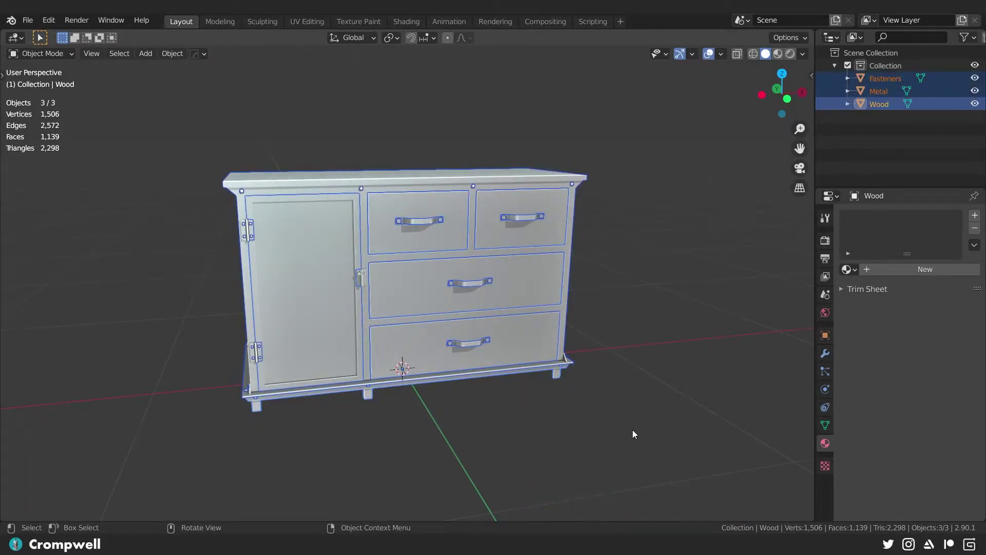
click(162, 165)
middle_drag(160, 165, 157, 192)
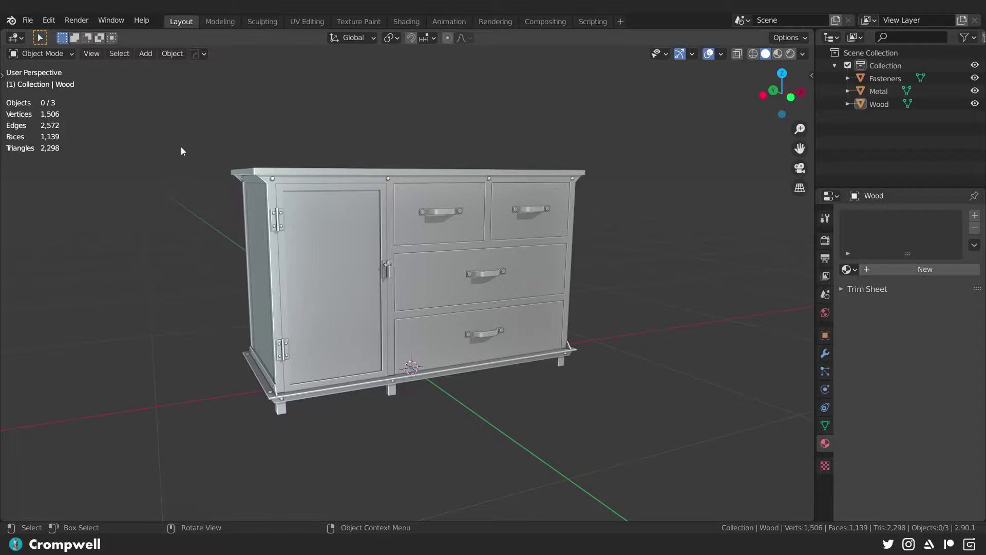
middle_drag(182, 147, 246, 123)
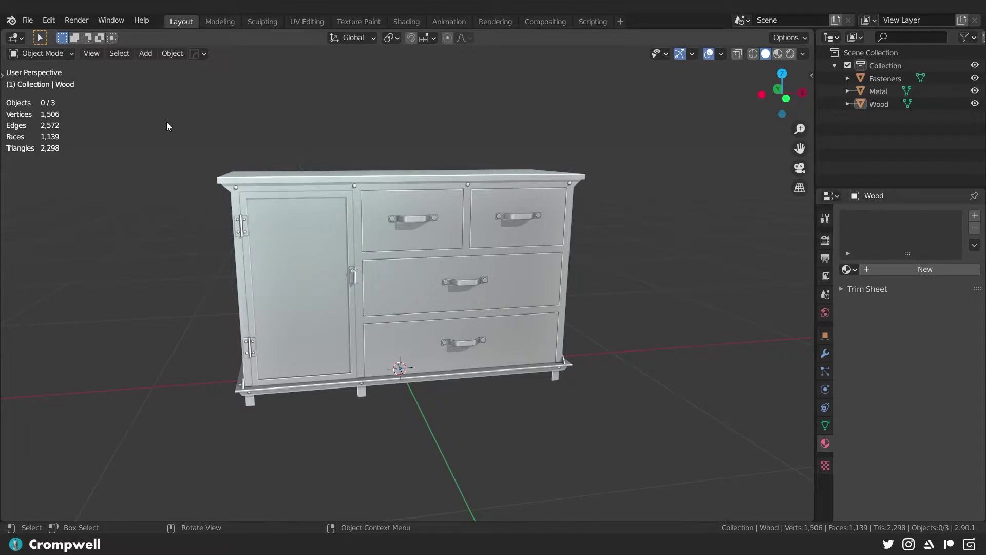
Step: Display the sideboard in Material Preview shading with no objects selected
drag(187, 125, 659, 452)
click(778, 53)
click(255, 123)
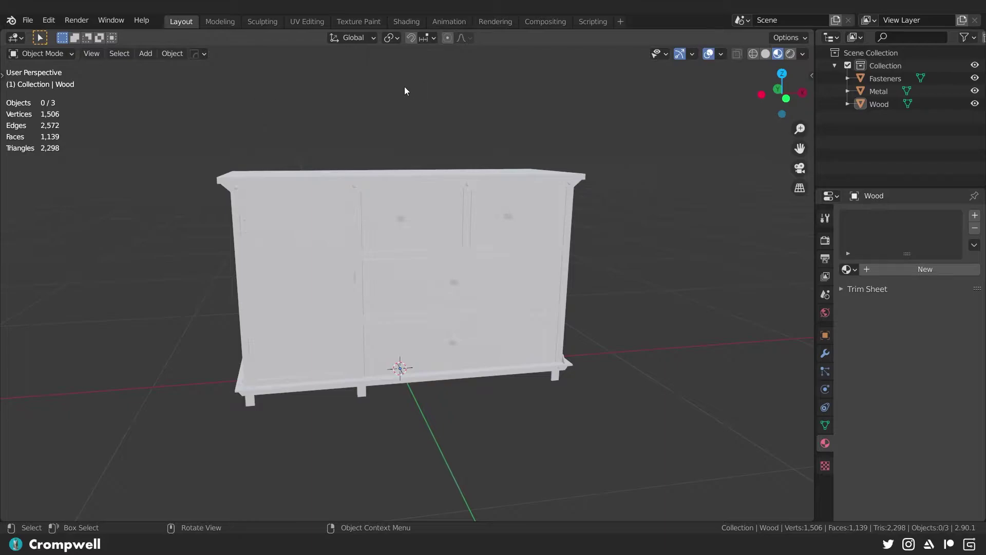
Step: Try moving individual parts of the sideboard, including the Metal and Fasteners objects, to tell the separate meshes apart
click(237, 181)
key(g)
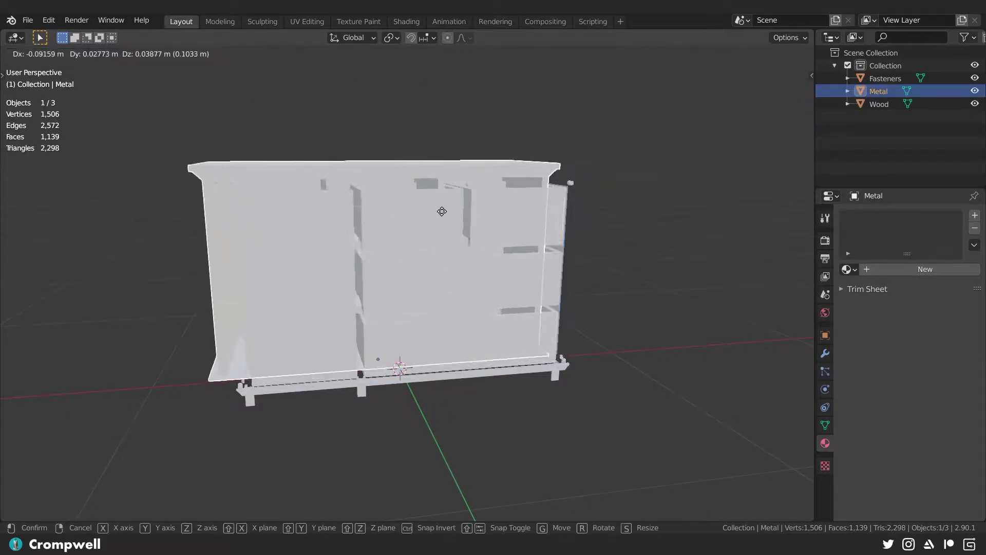
key(Escape)
click(338, 214)
key(g)
key(Escape)
click(347, 188)
key(g)
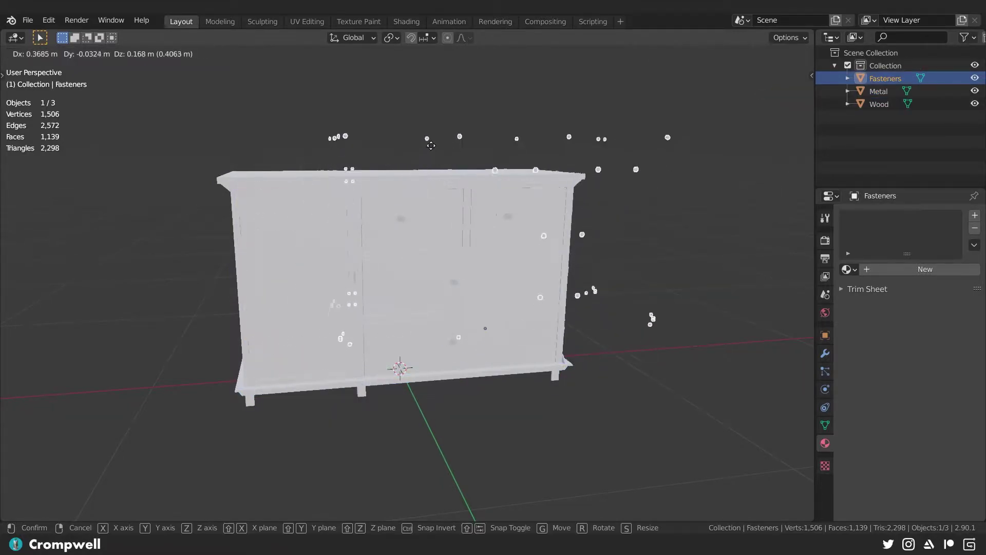
key(Escape)
Step: Select the Fasteners, Metal and Wood objects together
middle_drag(307, 136, 365, 135)
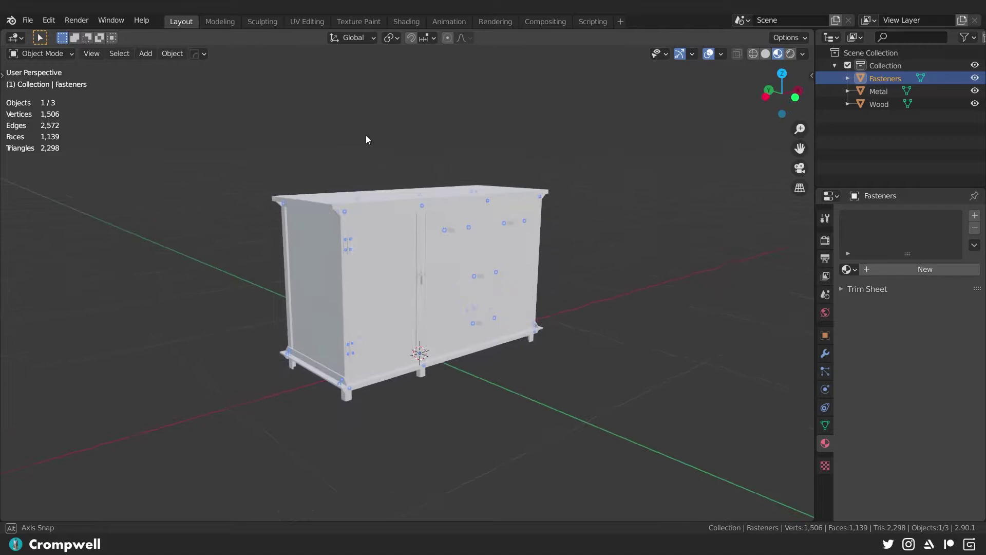
scroll(349, 178, up, 2)
shift+middle_drag(348, 178, 359, 147)
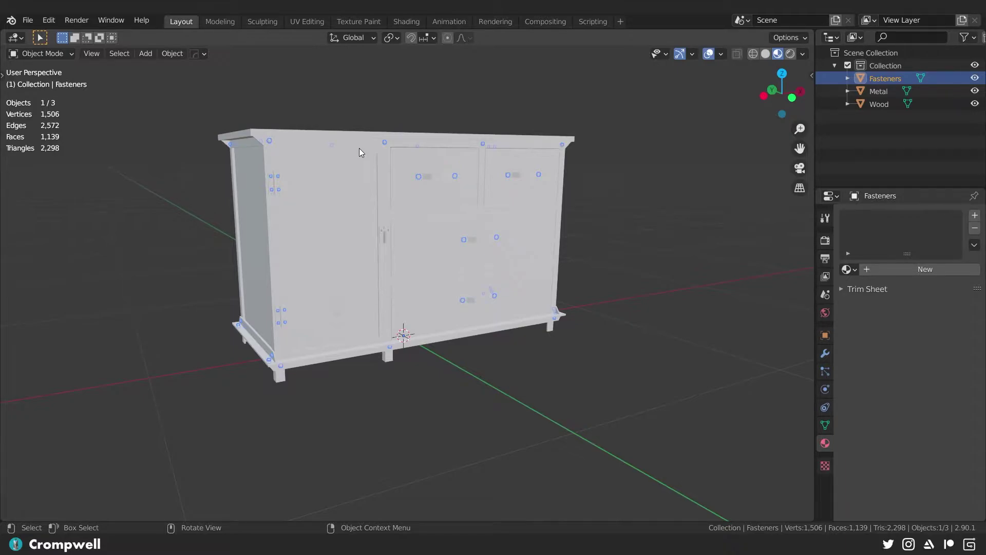
drag(196, 91, 672, 411)
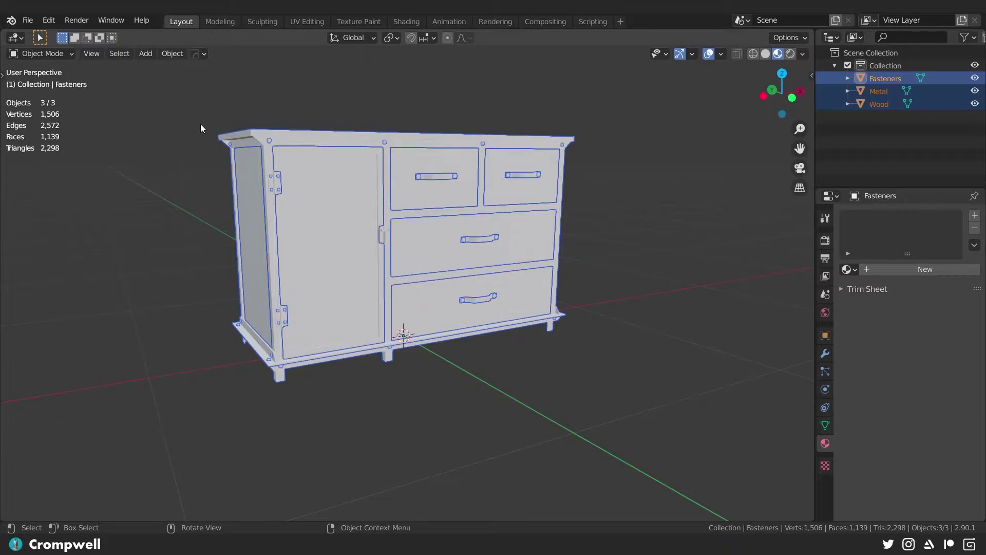
click(245, 101)
drag(208, 99, 607, 386)
Step: Split the 3D viewport into two side-by-side areas and turn the new one into a UV Editor
drag(809, 33, 447, 45)
click(454, 38)
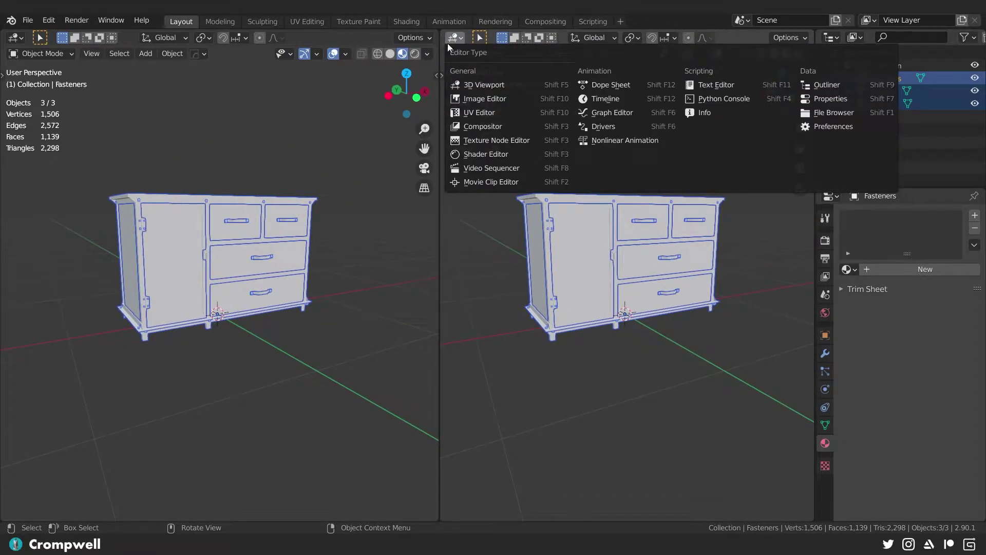
click(478, 113)
scroll(287, 206, up, 5)
scroll(273, 217, down, 4)
scroll(587, 264, up, 3)
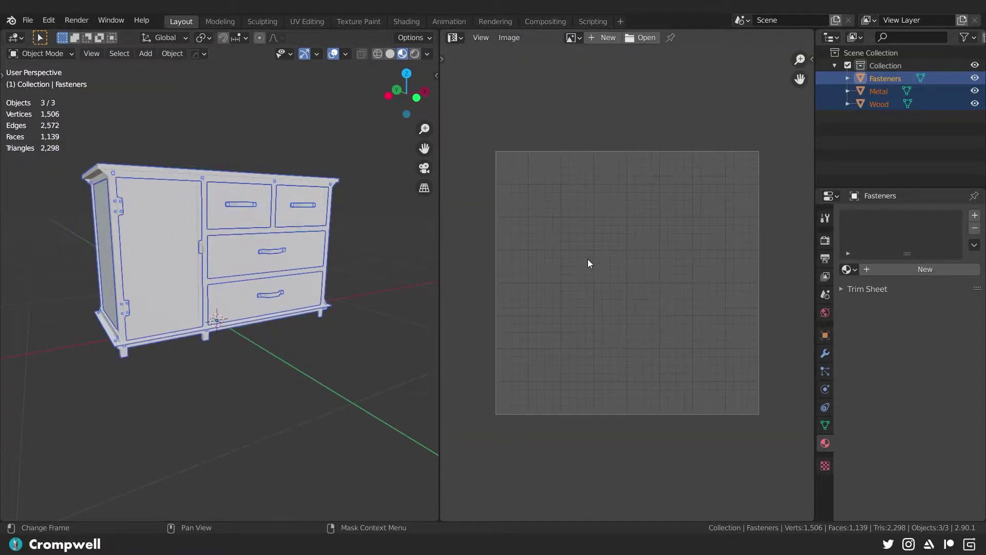
Step: Reselect all sideboard objects and put them into Edit Mode together to display their UVs
middle_drag(235, 212, 224, 236)
key(b)
drag(84, 180, 375, 399)
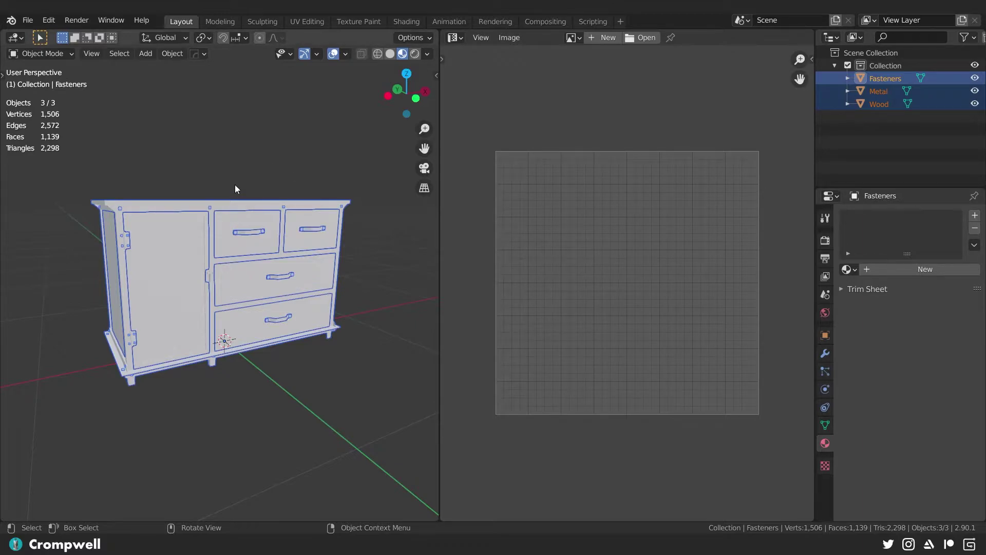
key(ctrl+Tab)
click(324, 164)
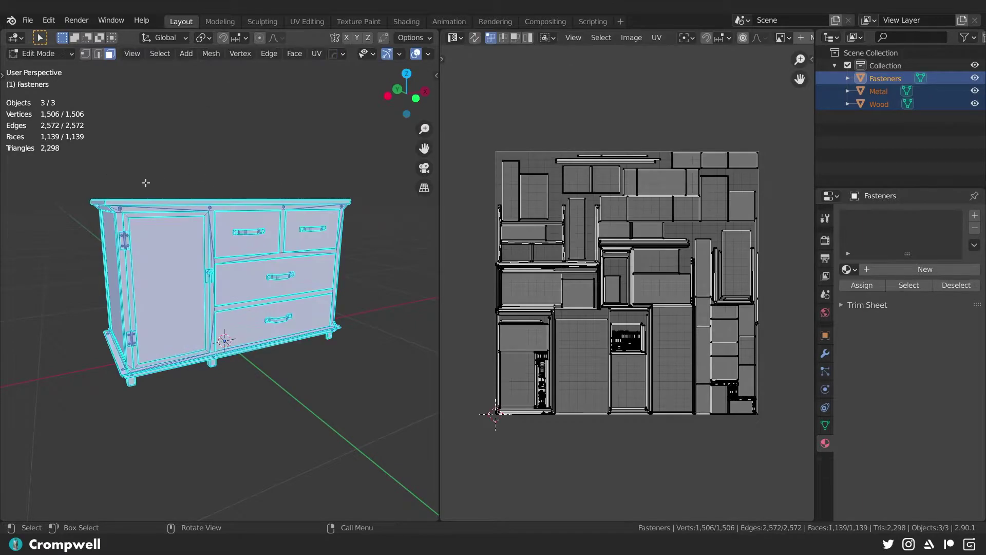
scroll(551, 229, up, 1)
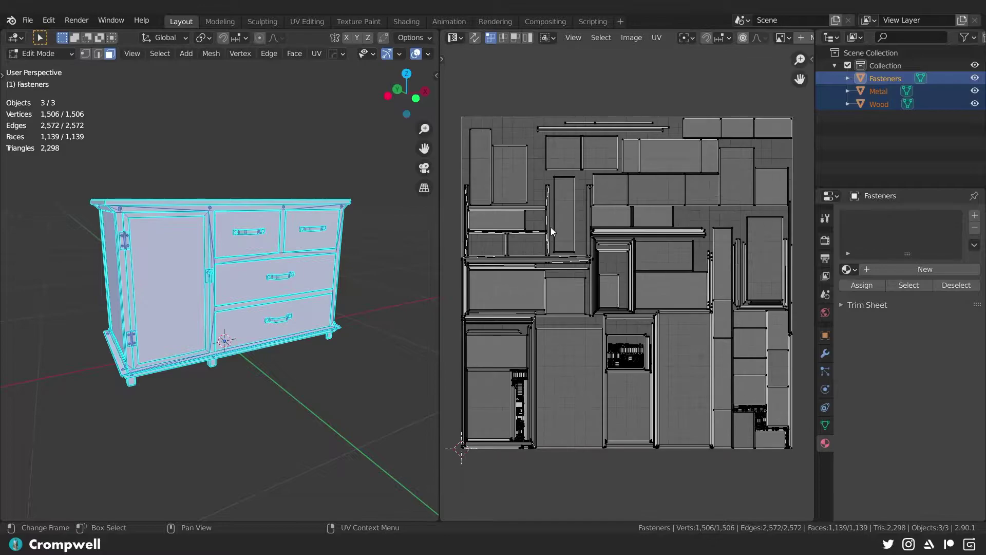
middle_drag(553, 214, 553, 201)
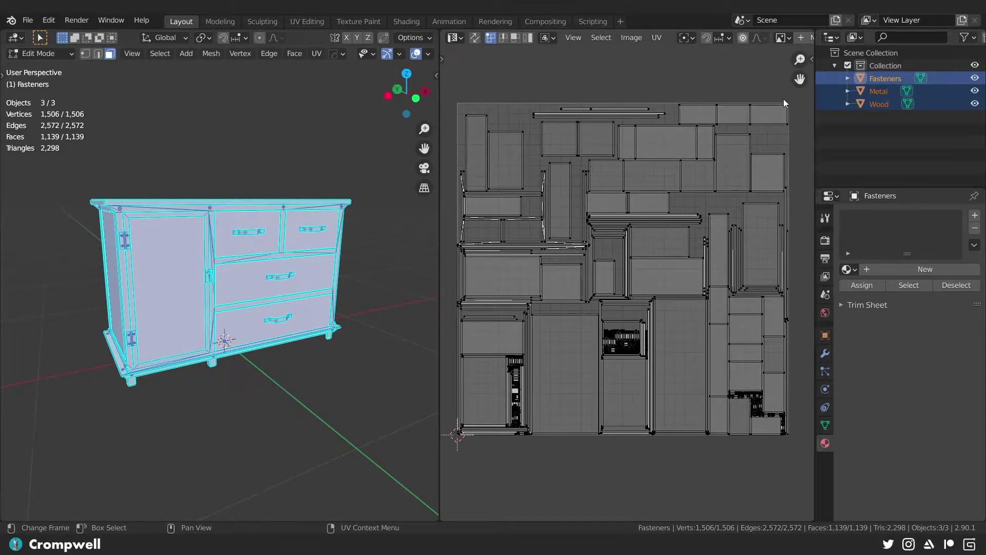
scroll(495, 322, down, 2)
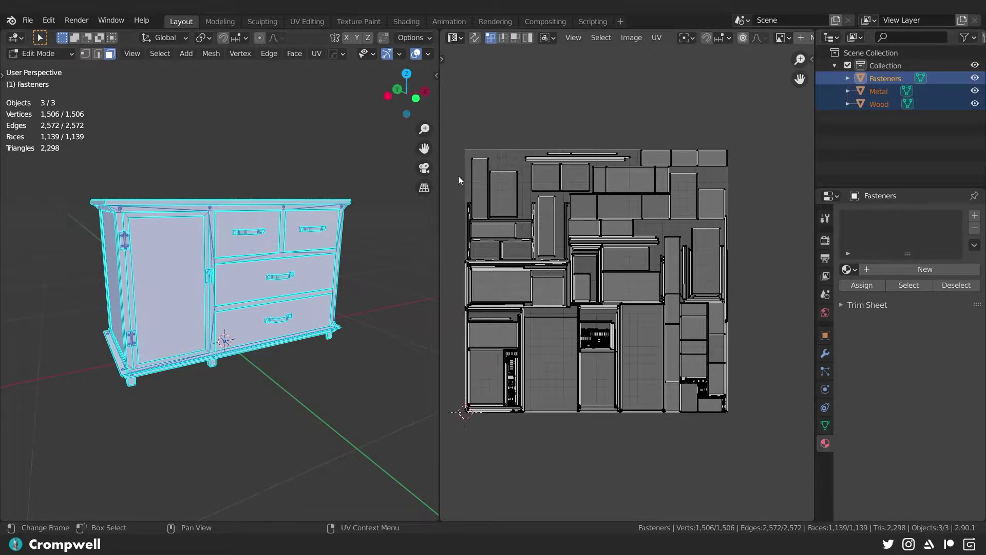
ctrl+middle_drag(556, 259, 579, 268)
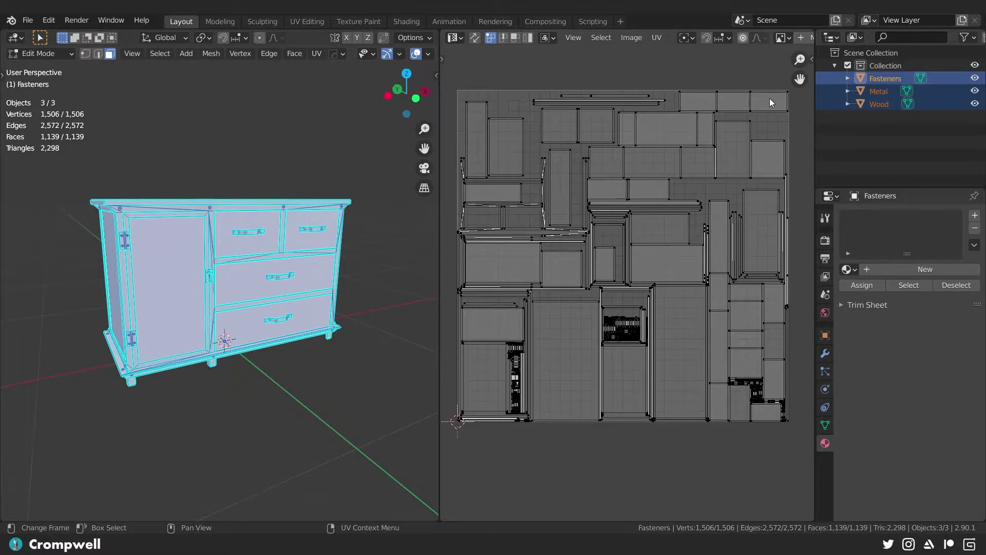
scroll(282, 200, up, 3)
middle_drag(283, 201, 211, 213)
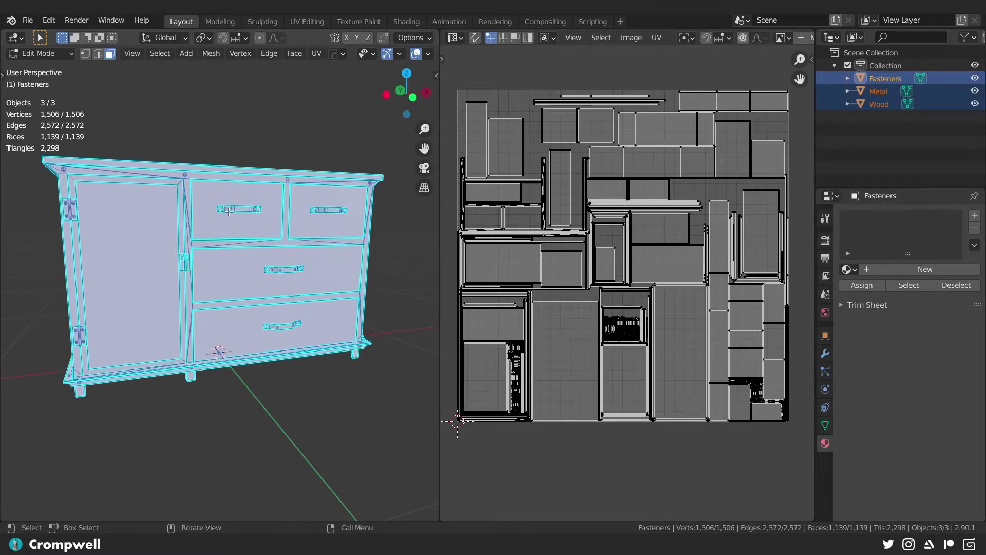
Step: Return the sideboard objects to Object Mode and select only the Metal object
key(Tab)
click(195, 130)
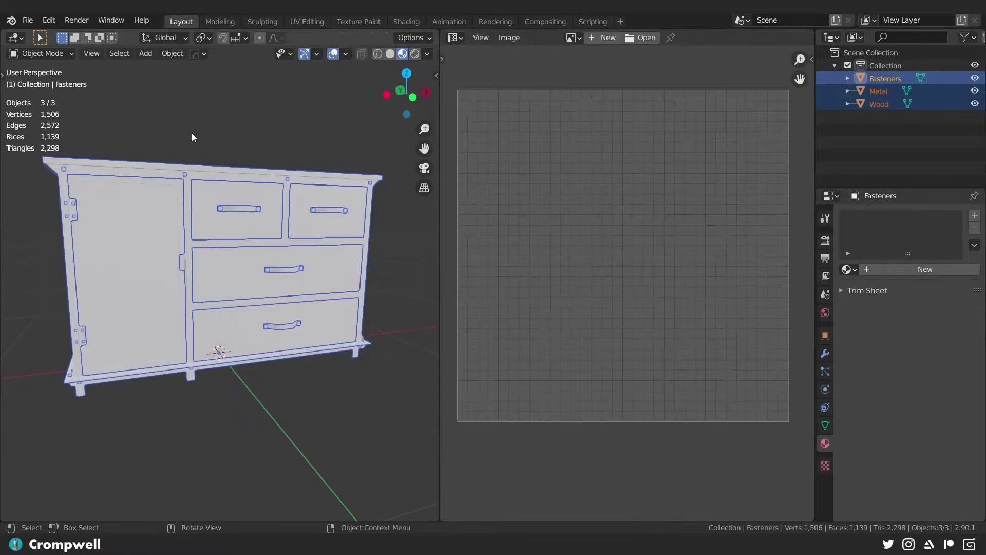
middle_drag(192, 133, 234, 207)
click(227, 192)
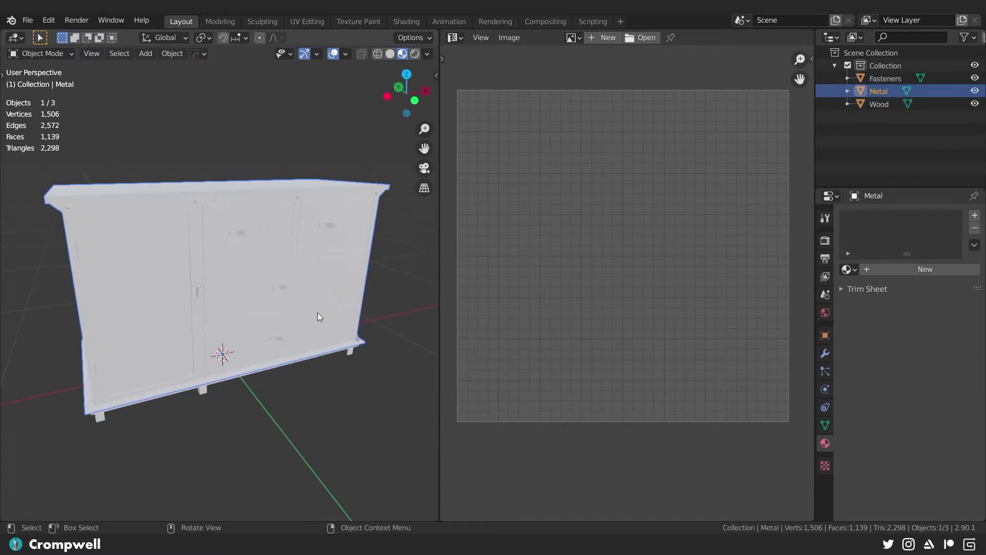
middle_drag(217, 285, 208, 289)
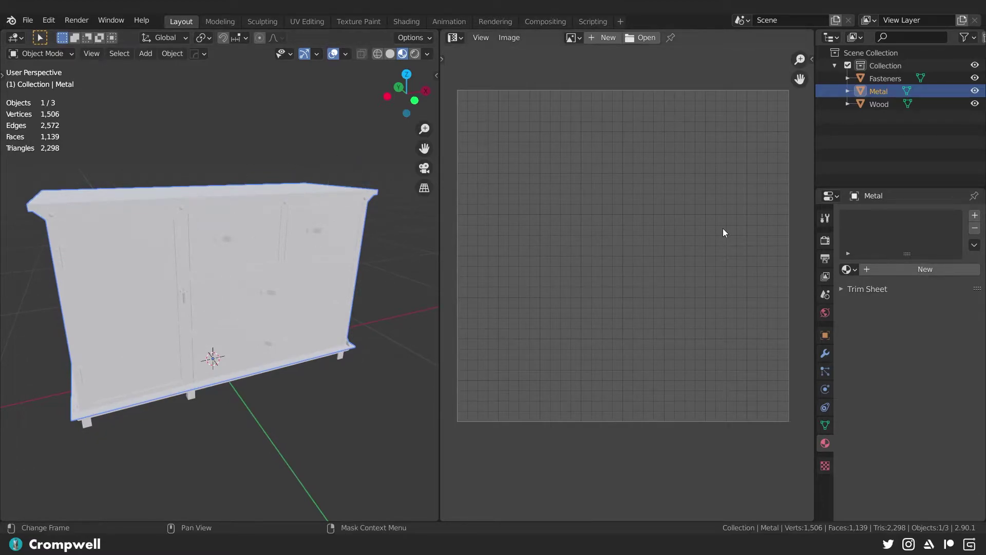
Step: Give the Metal object a new material named ID
click(896, 269)
double_click(889, 270)
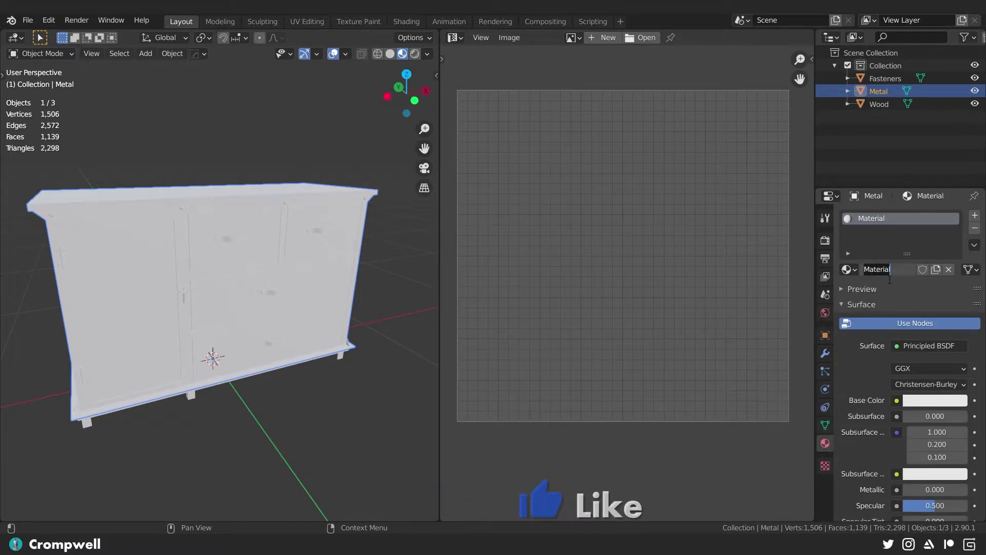
text(ID)
key(Return)
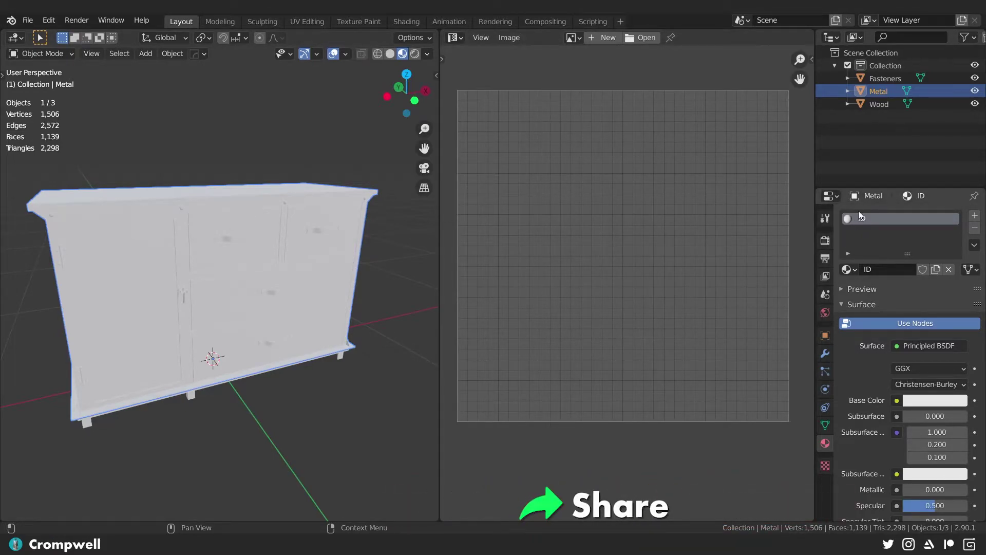
Step: Turn the UV Editor area into a Shader Editor showing the ID material and hide its sidebar
click(404, 21)
click(180, 21)
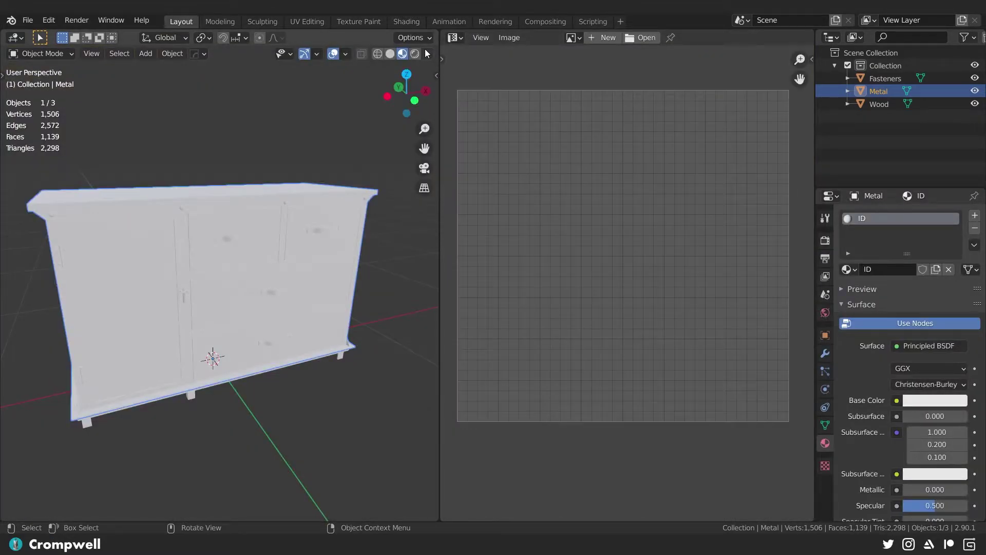
click(454, 38)
click(452, 38)
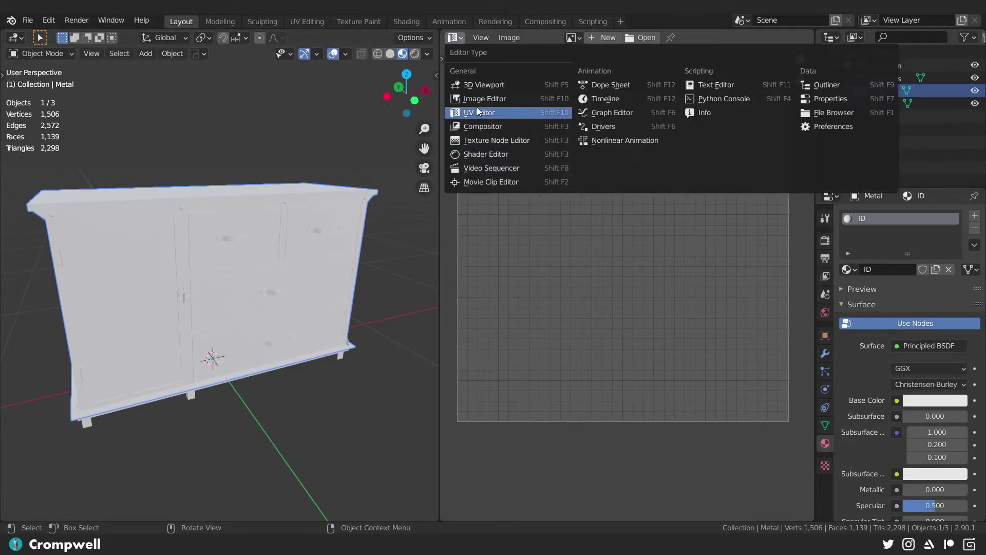
click(479, 154)
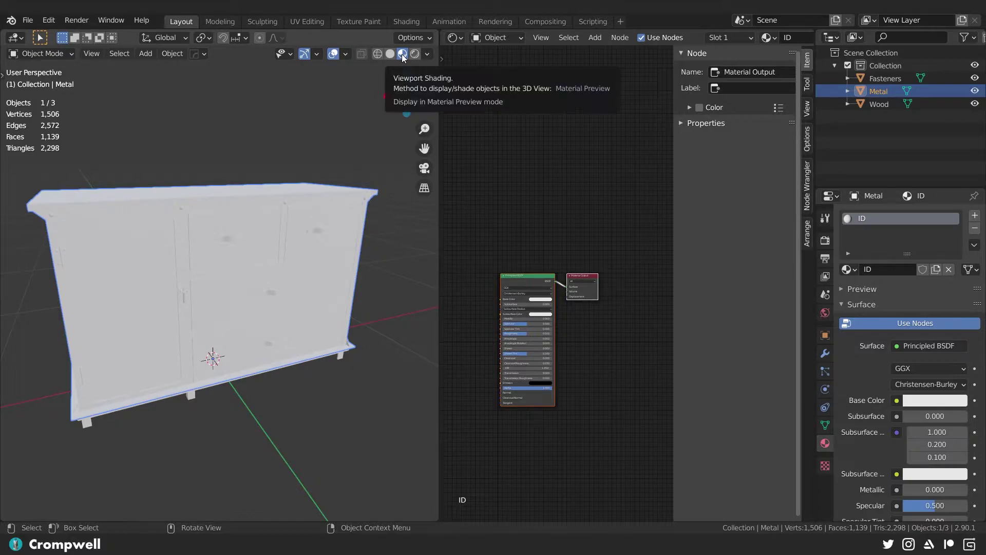
middle_drag(562, 213, 589, 206)
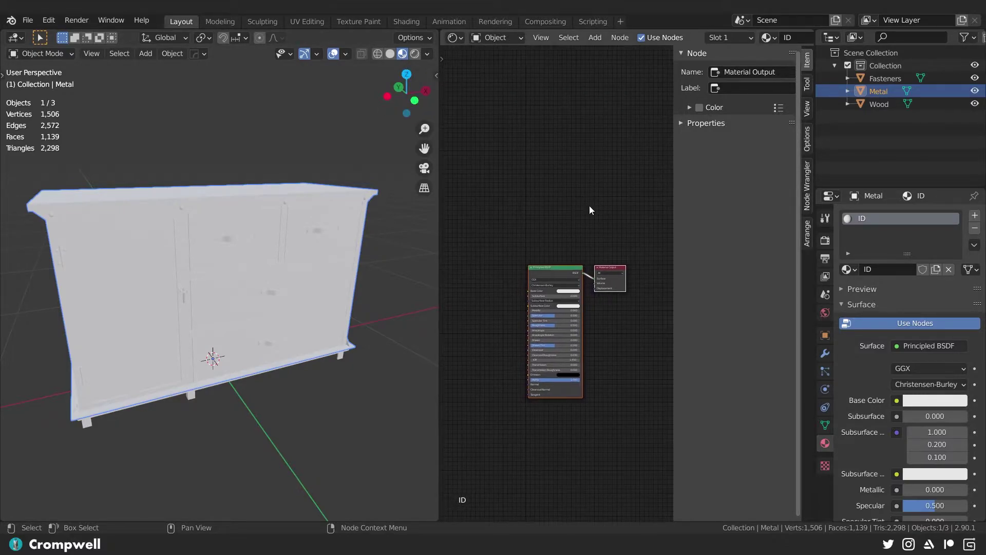
key(n)
scroll(496, 281, up, 3)
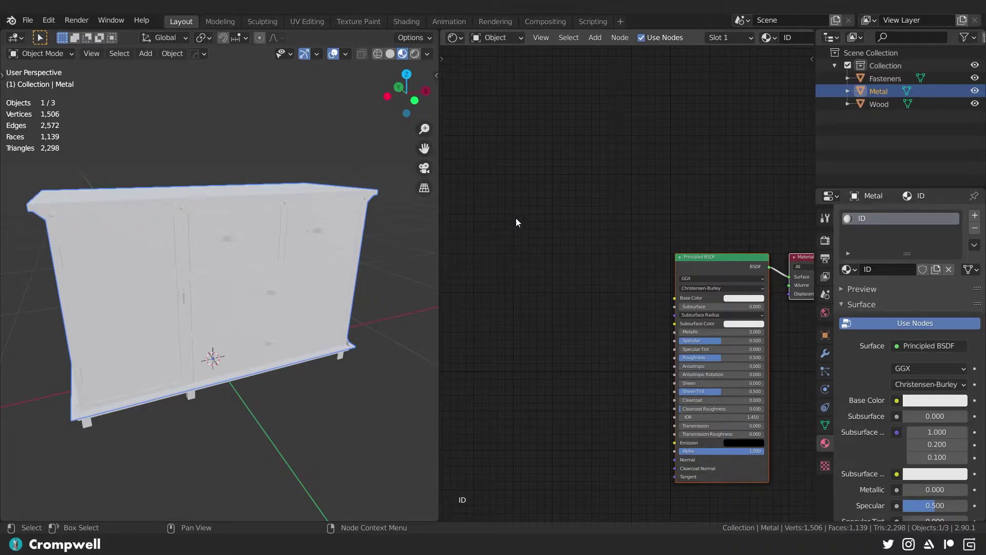
Step: Add an Image Texture node beside the Principled BSDF node in the ID material
click(595, 38)
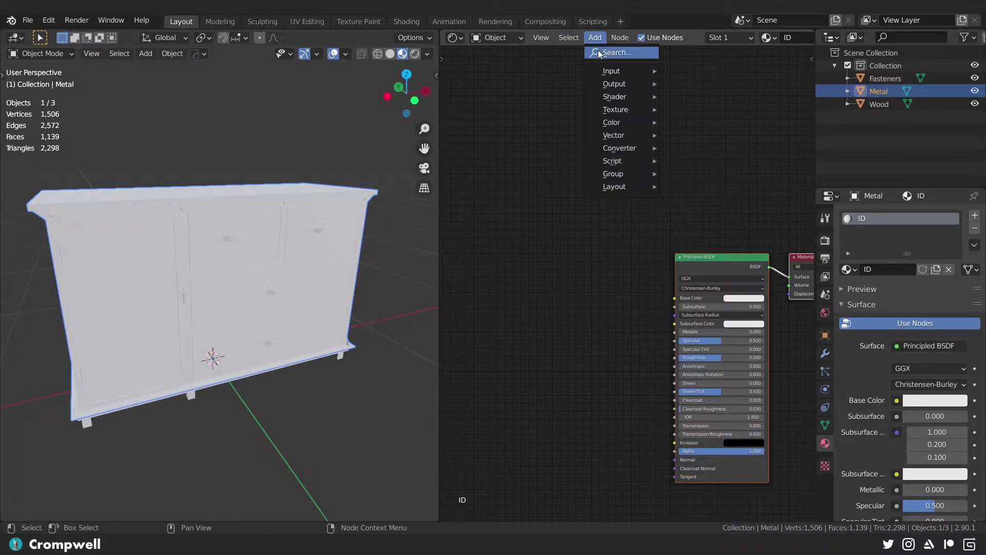
key(shift+a)
click(511, 256)
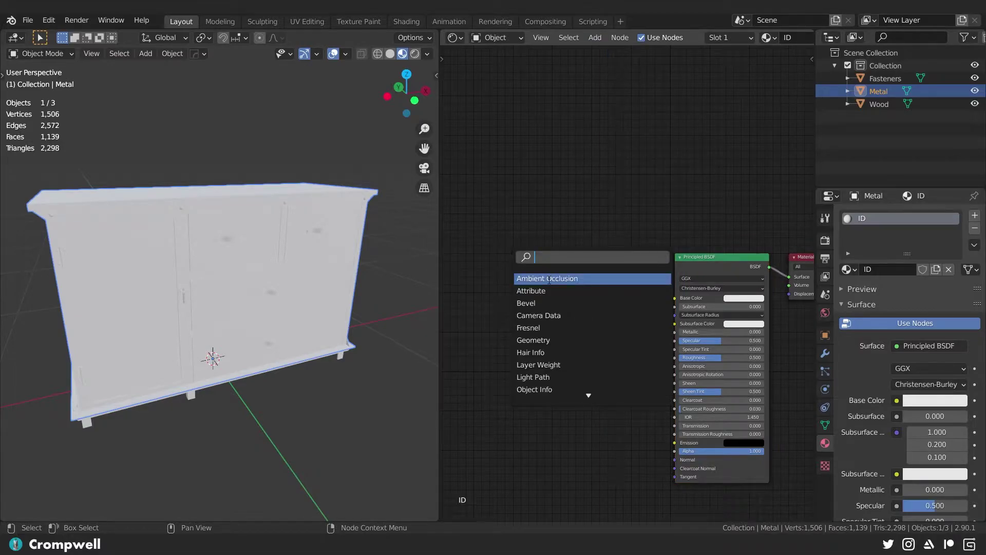
text(image)
key(Return)
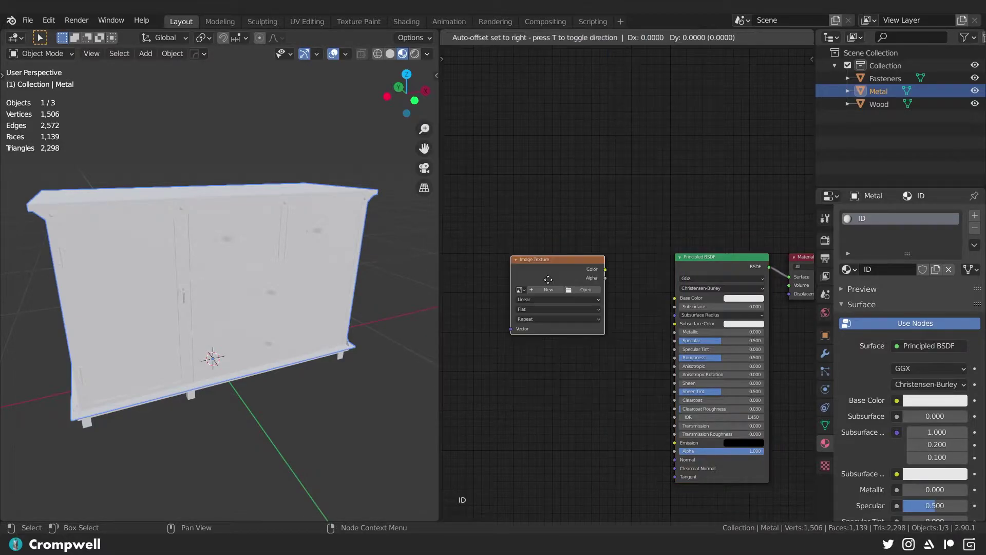
click(548, 277)
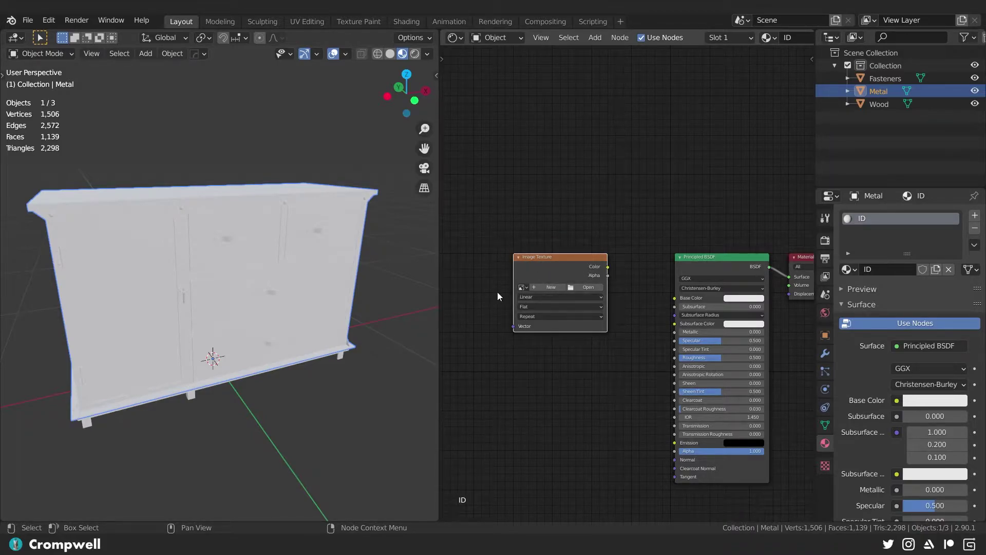
Step: Create a blank 2048 × 2048 px image named Dresser_ID in the texture node and connect its Color output to Base Color
click(552, 288)
click(566, 310)
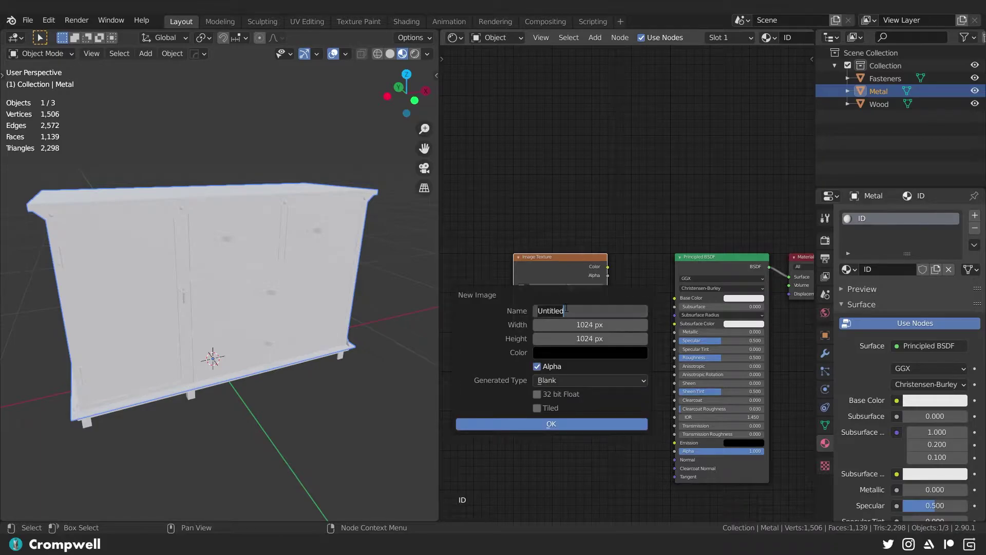
text(Dresser_ID)
click(611, 324)
key(End)
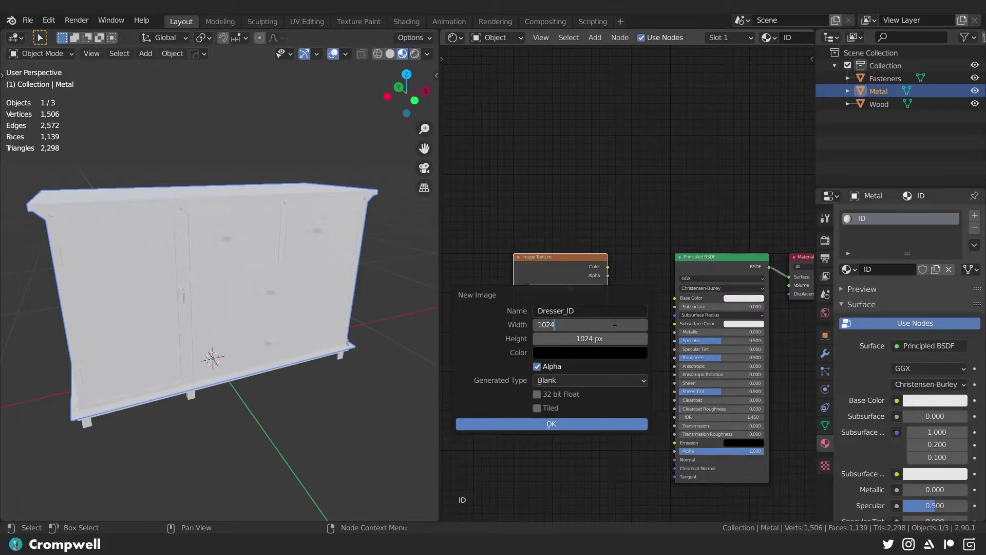
text(*2)
key(Return)
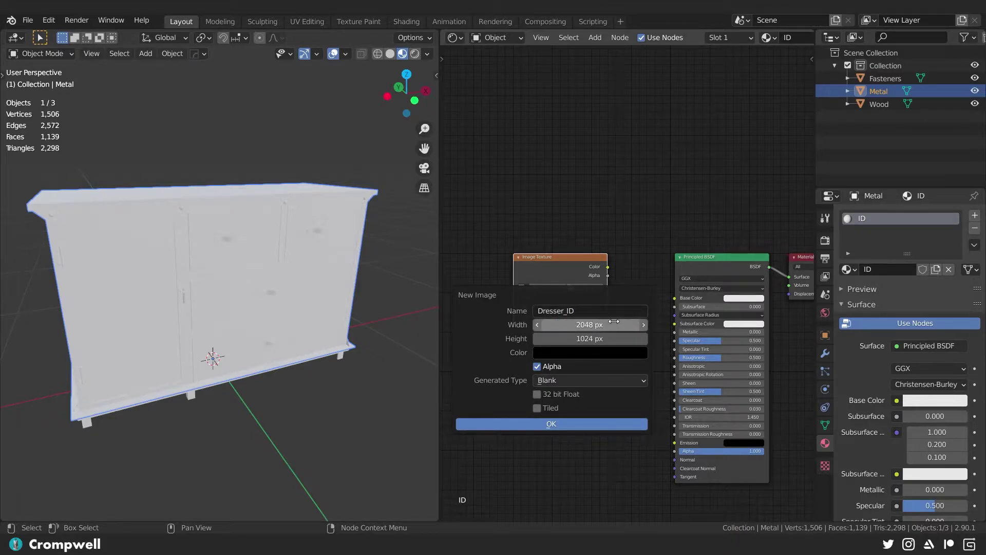
click(606, 337)
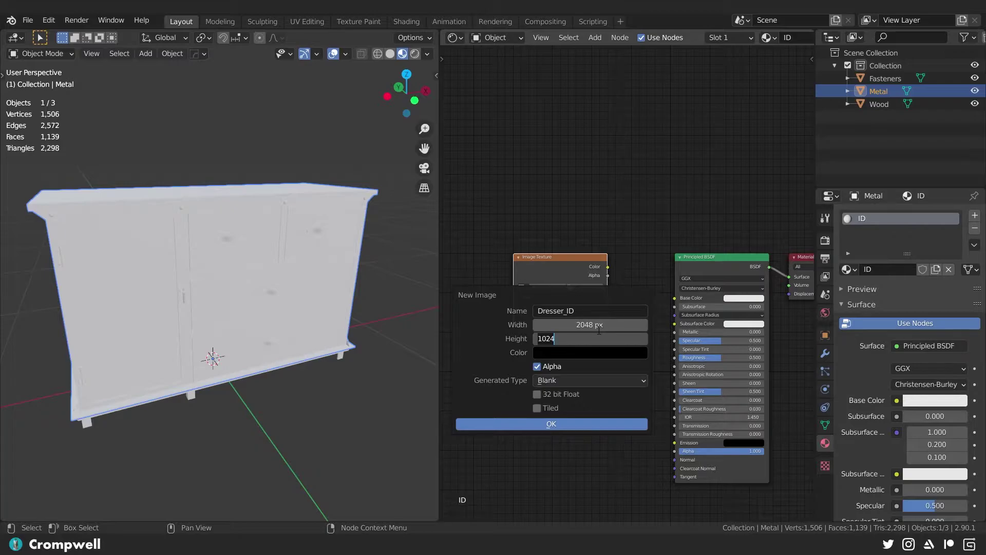
text(2048)
key(Return)
click(533, 426)
drag(607, 267, 675, 303)
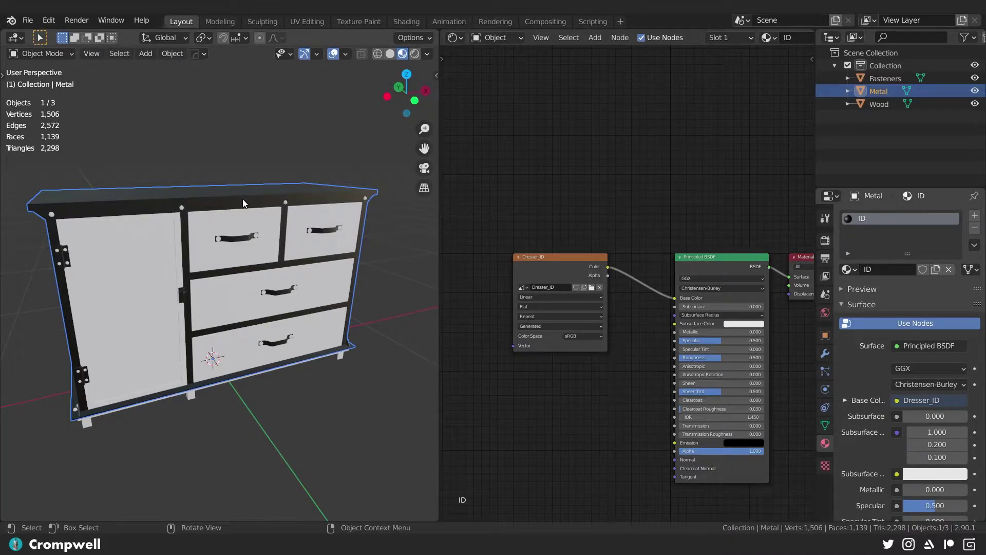
Step: Select all three sideboard objects with Metal active and link its ID material to the other two
middle_drag(242, 198, 165, 140)
drag(154, 109, 234, 408)
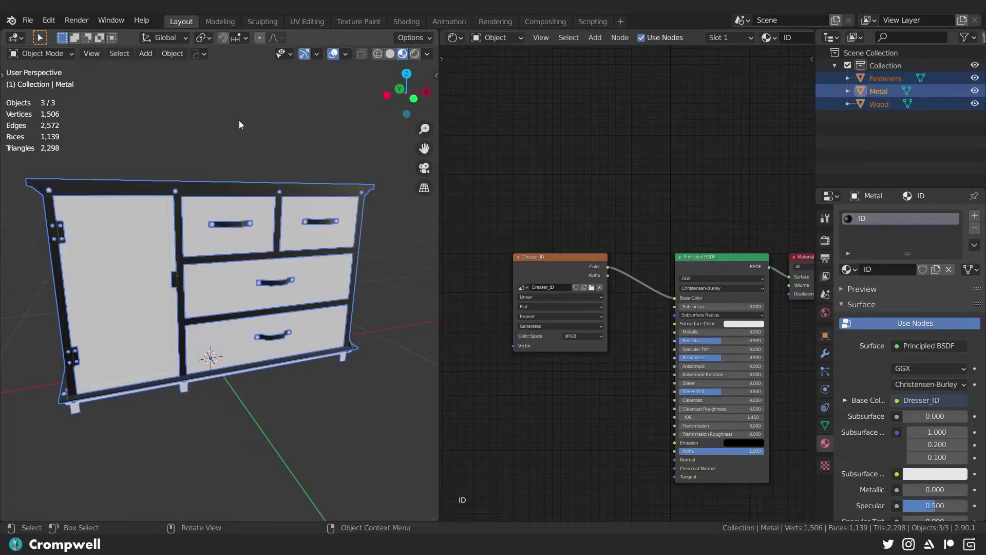
key(ctrl+l)
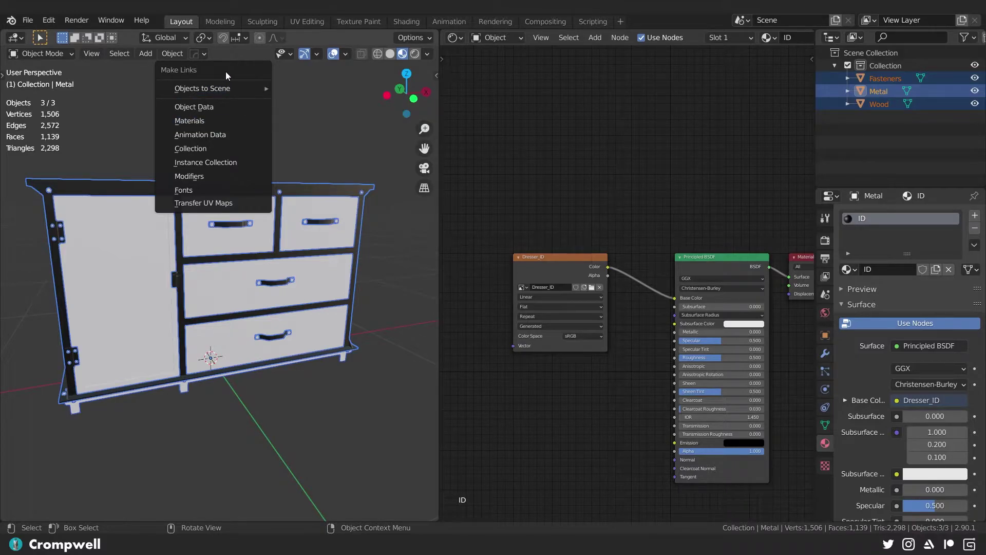
click(190, 120)
middle_drag(195, 128, 90, 149)
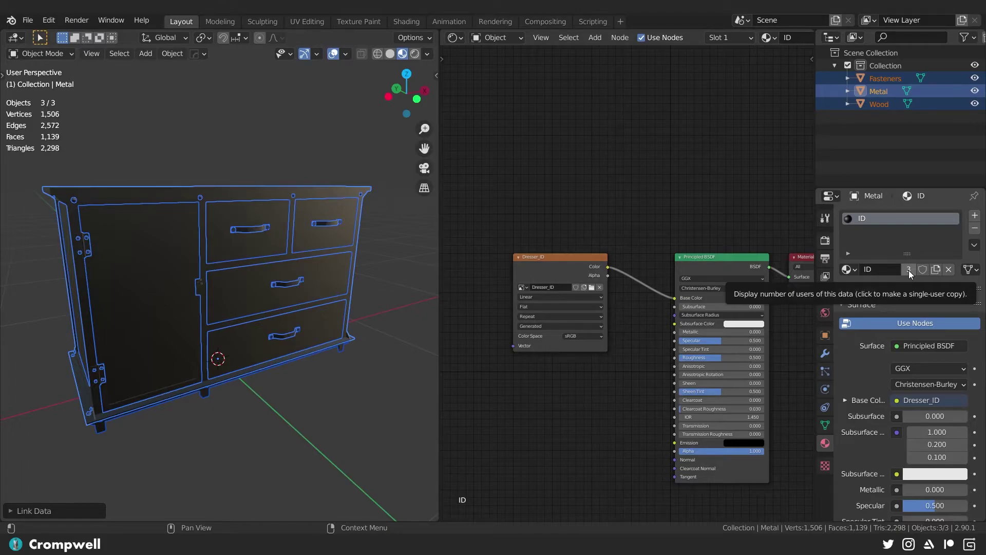
drag(883, 132, 865, 77)
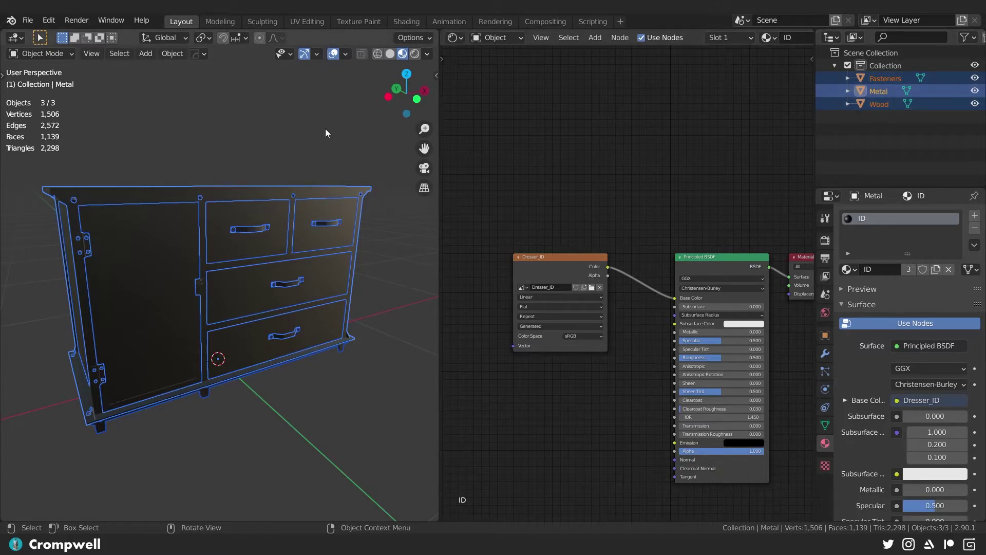
Step: Deselect everything, select only the Metal object and switch it to Texture Paint mode
click(225, 122)
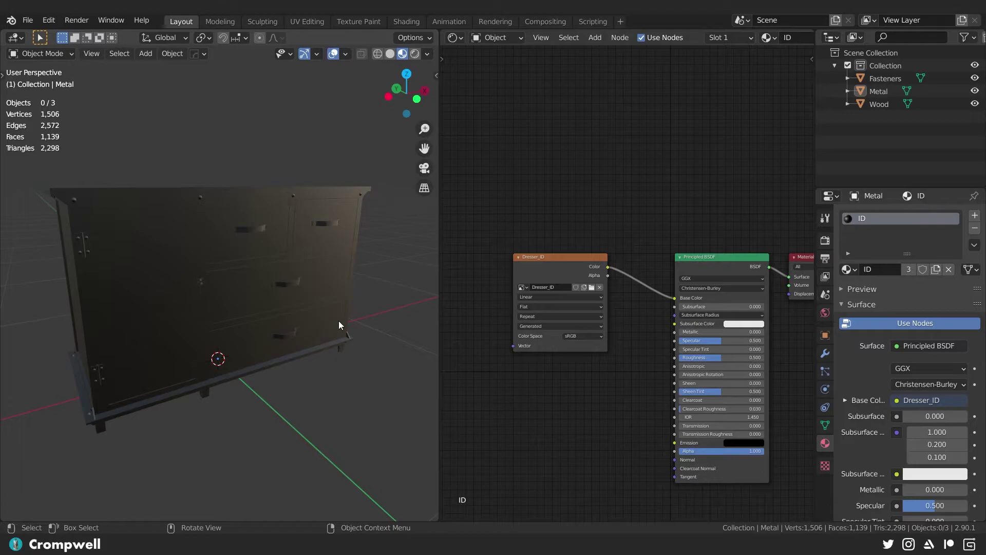
mouse_move(338, 321)
middle_down()
mouse_move(323, 313)
mouse_move(339, 311)
middle_up()
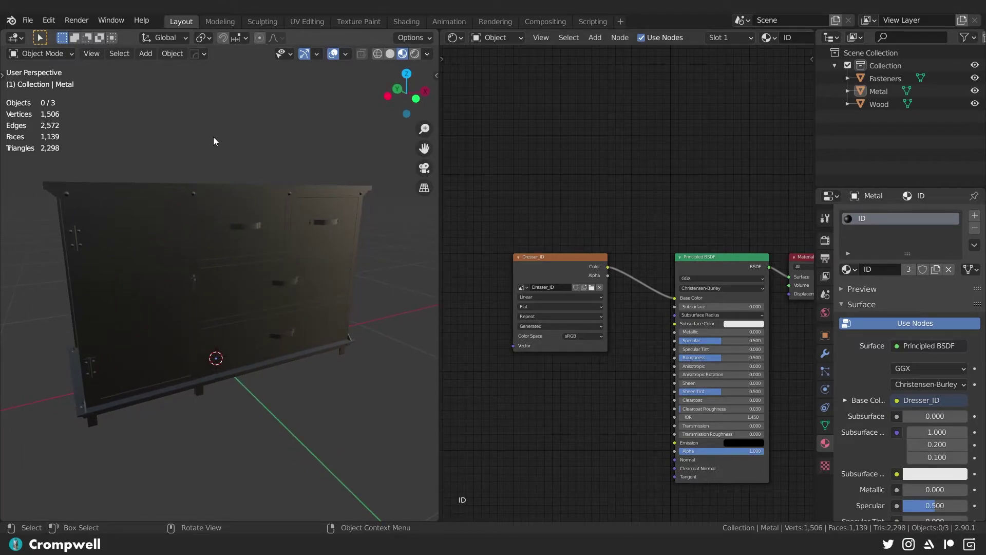
shift+middle_drag(199, 155, 205, 150)
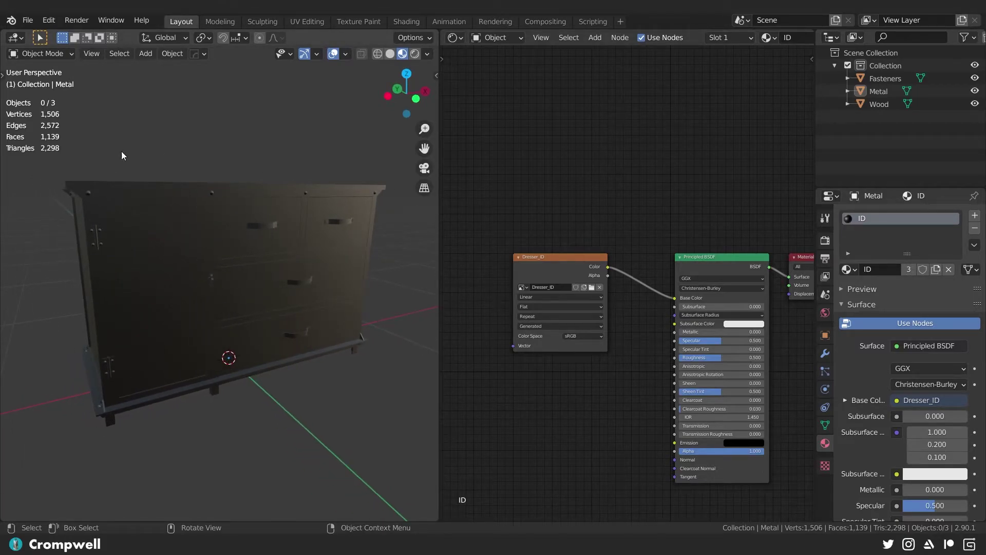
click(174, 187)
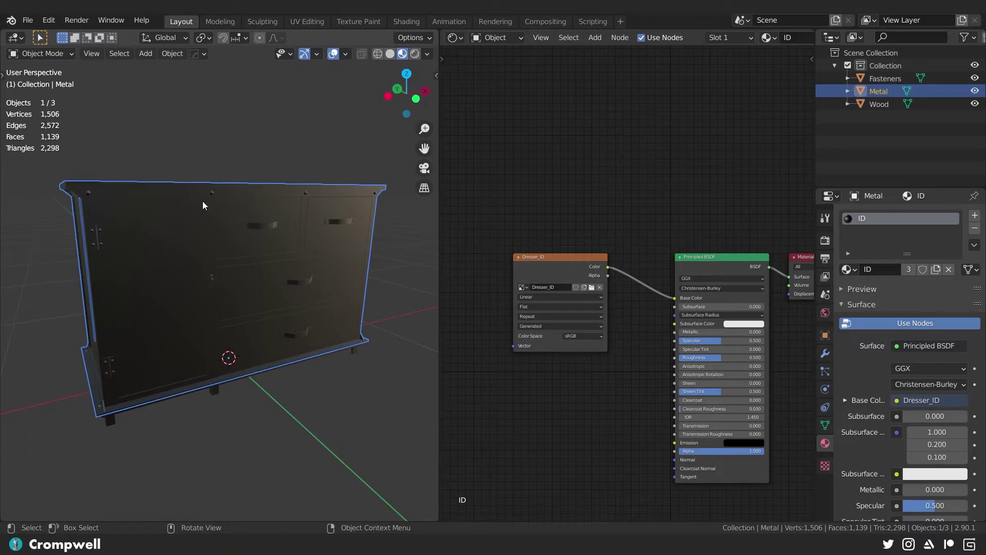
click(41, 53)
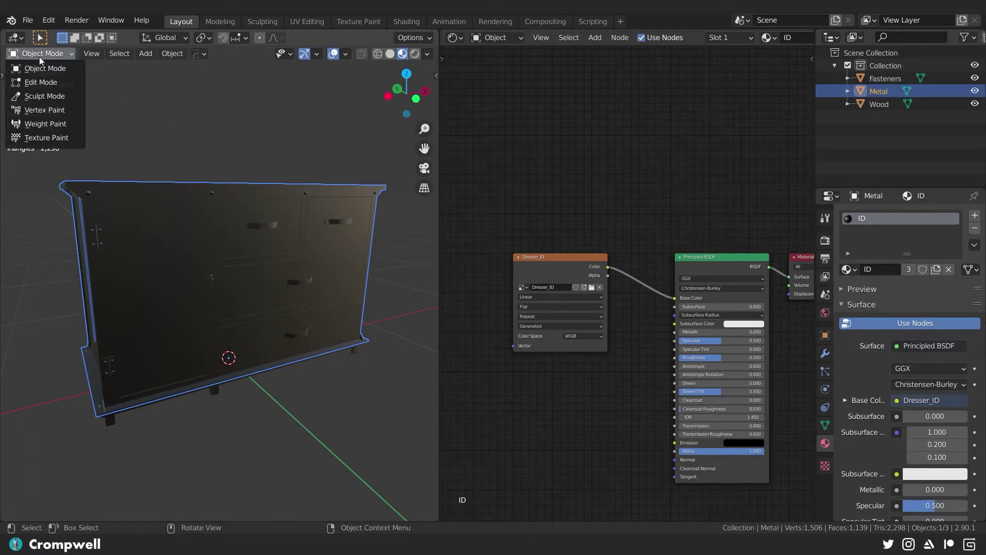
click(45, 138)
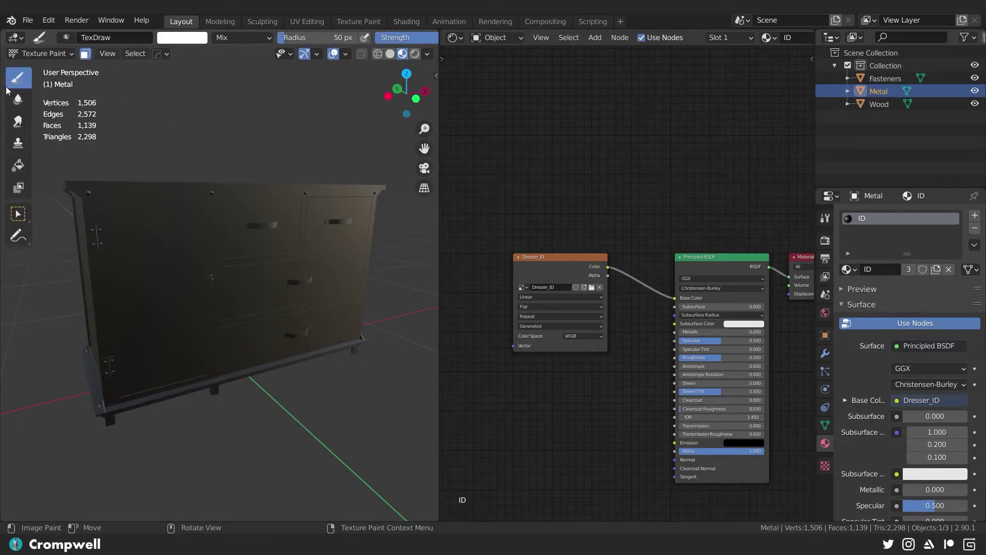
Step: Use the Fill tool to flood the Metal object with green at hue 0.412, saturation 1.000 and value 1.000
click(17, 165)
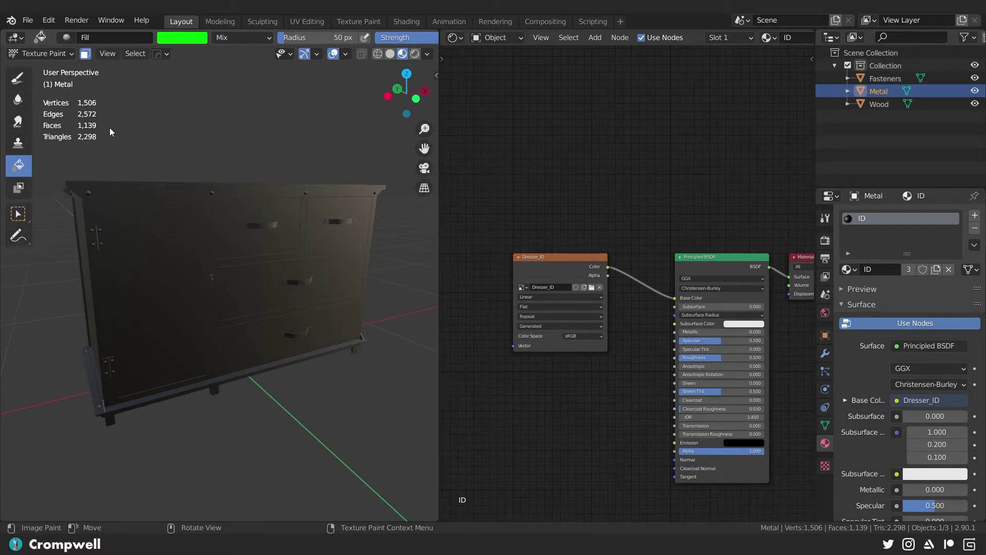
click(184, 42)
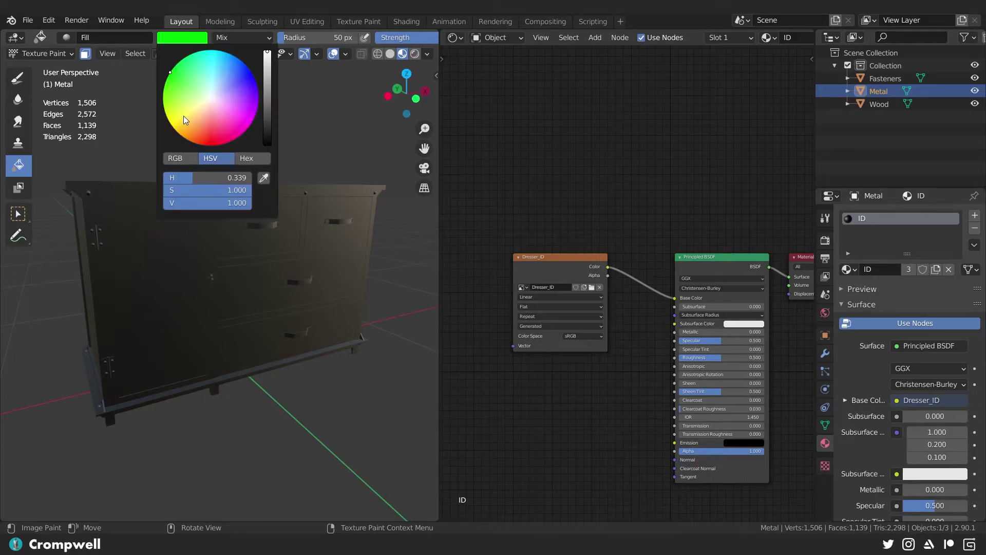
click(183, 115)
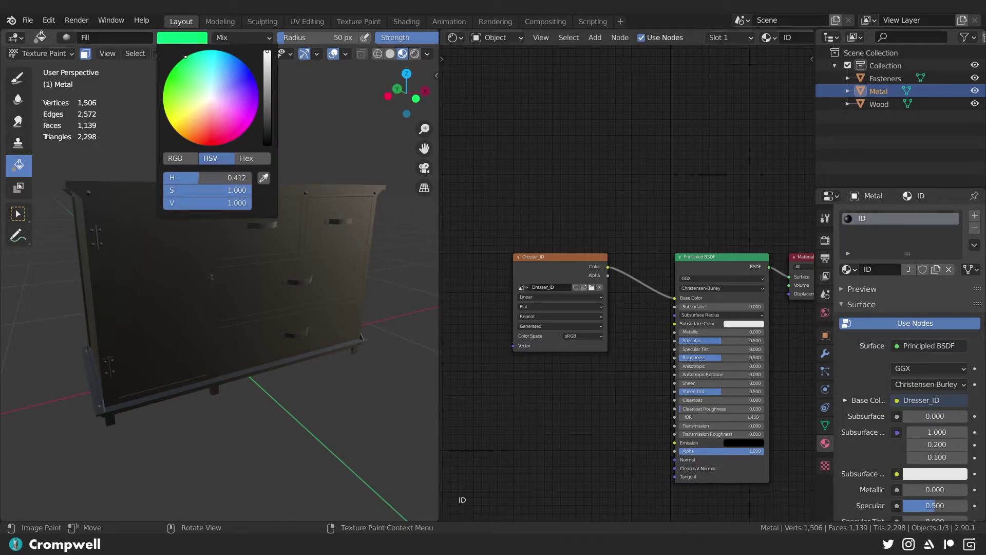
click(148, 189)
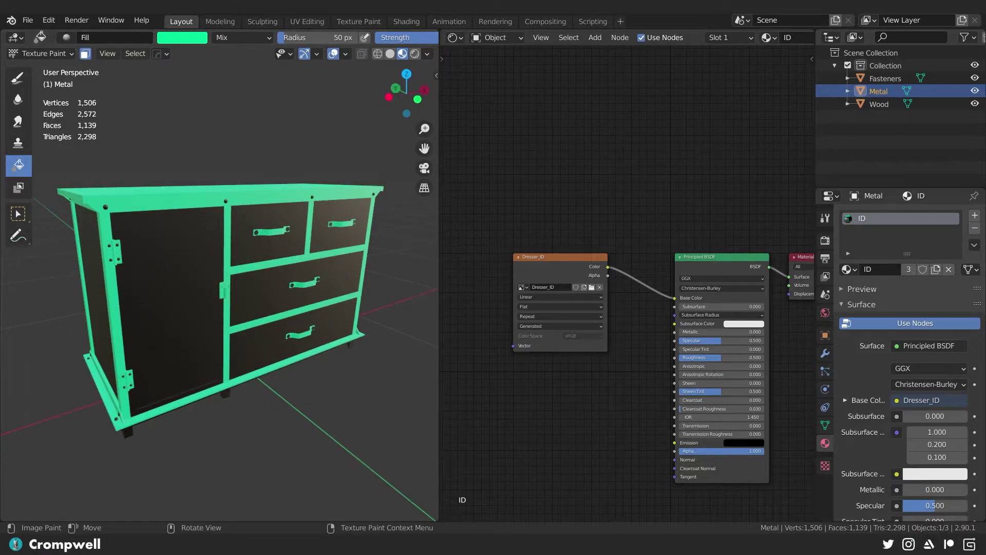
Step: Split the node editor horizontally, turn the new area into a UV Editor and display the whole Dresser_ID image in it
drag(441, 513, 448, 247)
click(453, 257)
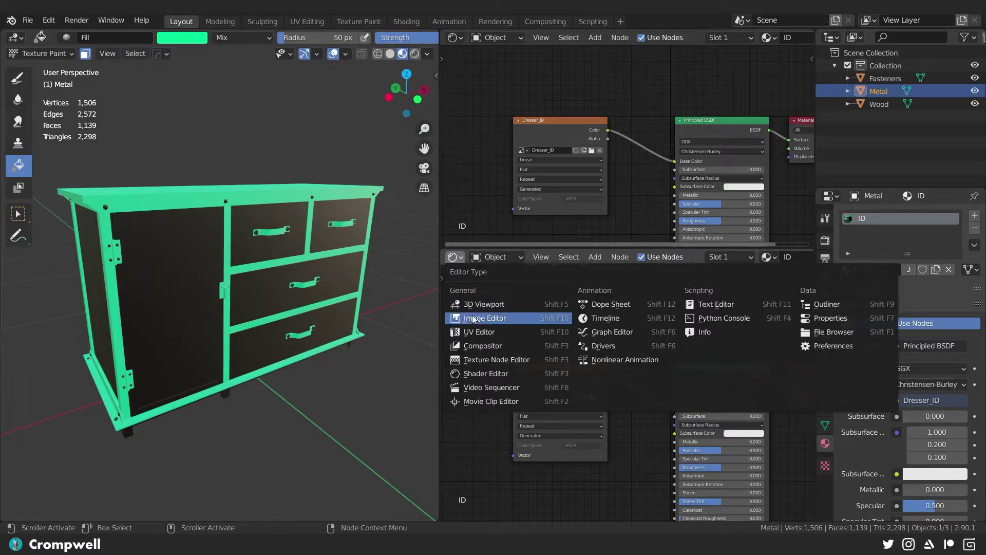
click(473, 332)
click(571, 258)
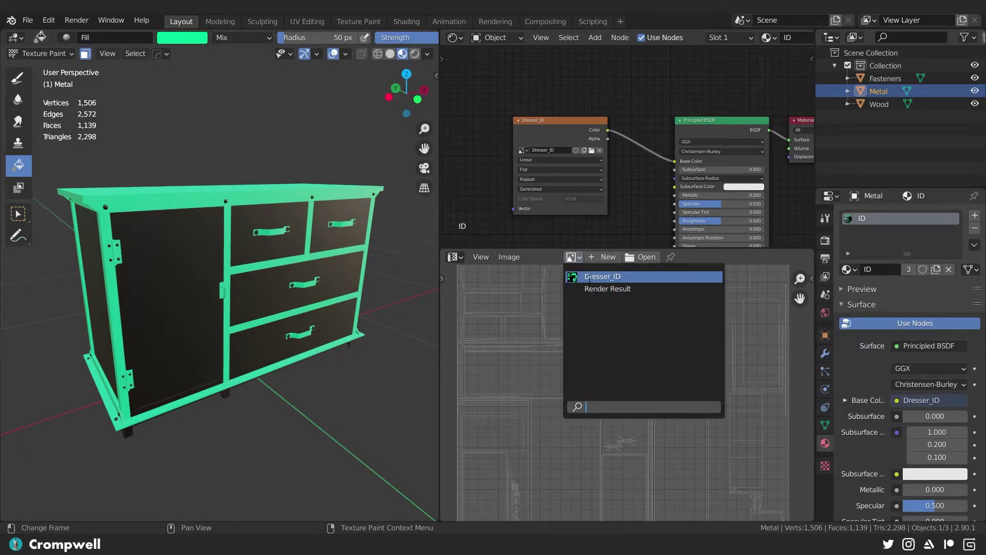
click(610, 277)
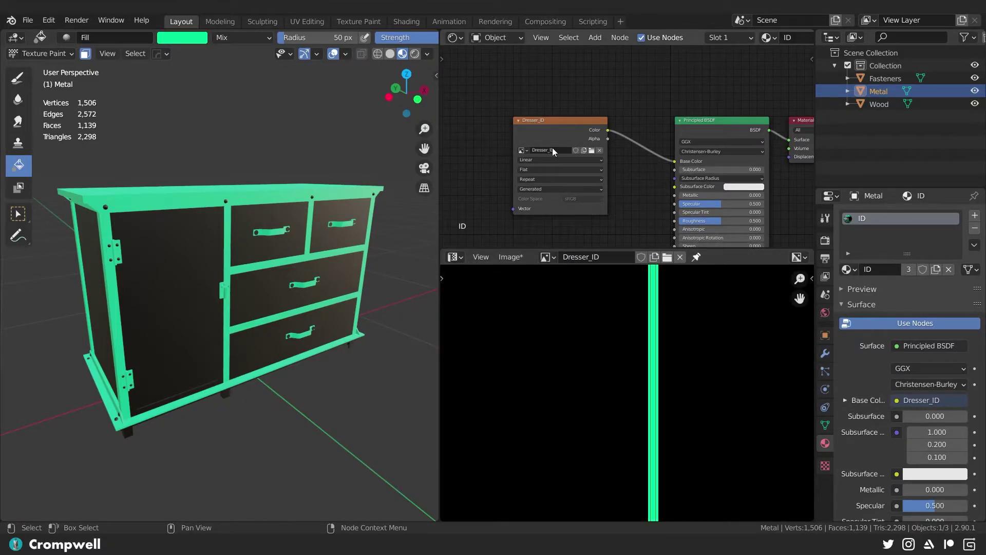
scroll(550, 353, down, 8)
scroll(553, 346, up, 3)
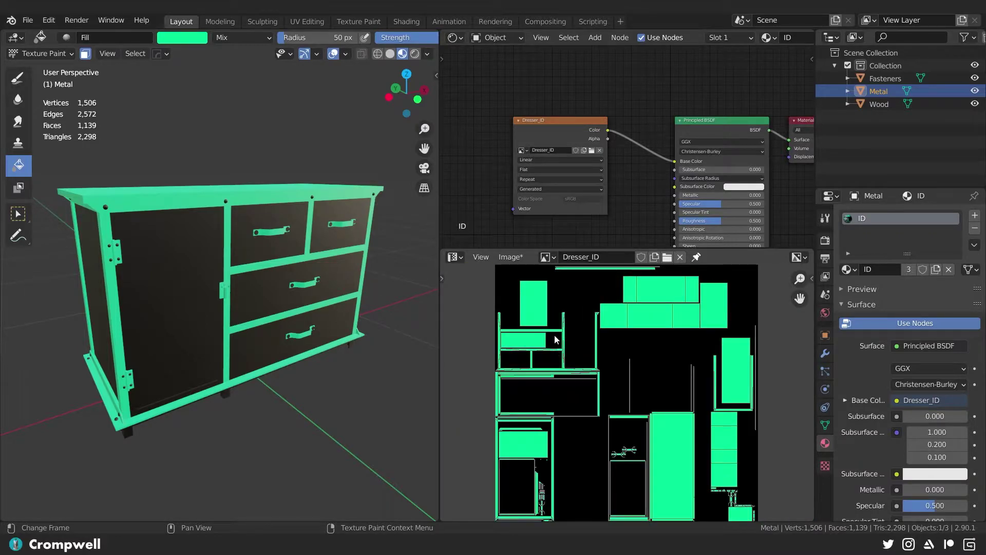
scroll(554, 334, down, 1)
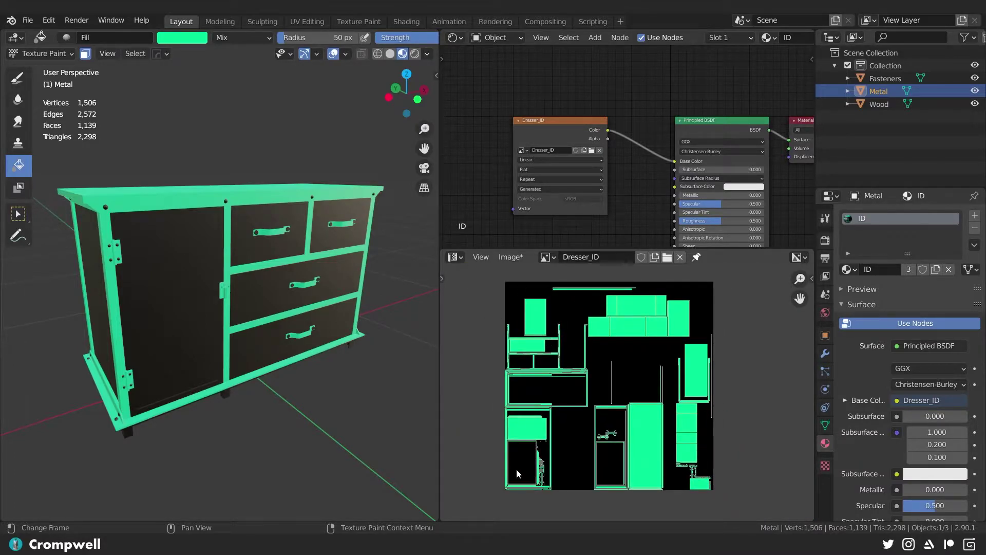
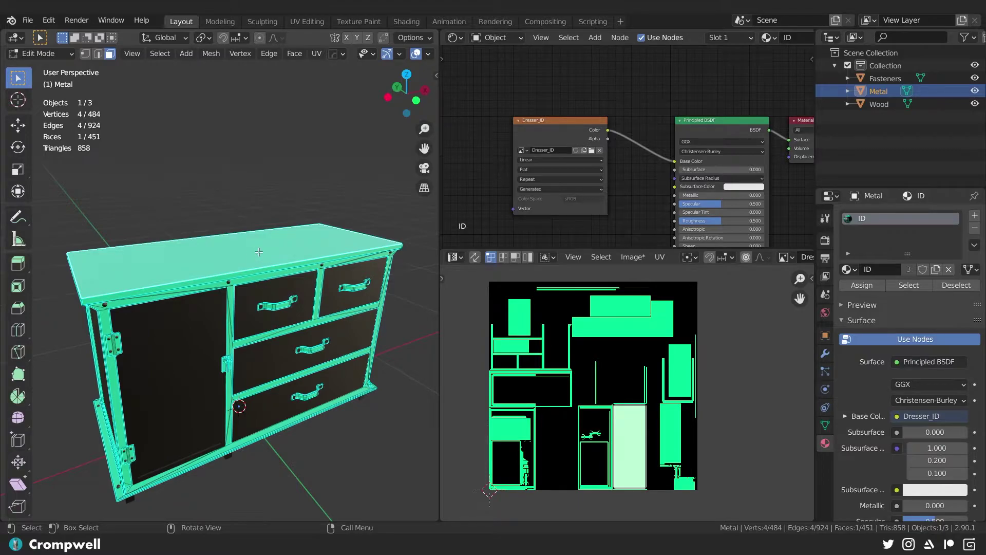
Step: Add the adjoining tabletop edge face to the Metal mesh's face selection and switch back to Texture Paint mode
middle_drag(255, 252, 292, 266)
scroll(262, 247, up, 3)
shift+click(263, 247)
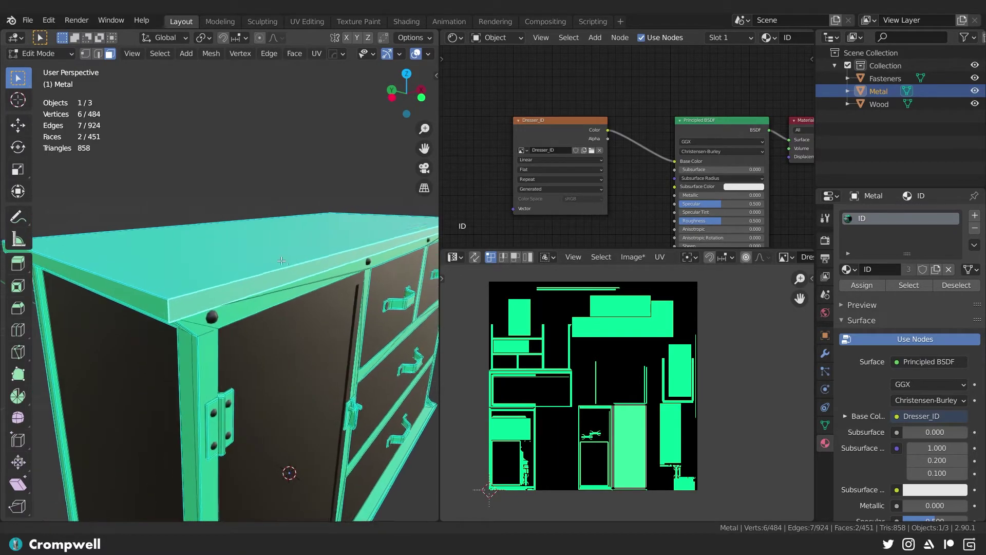
key(ctrl+Tab)
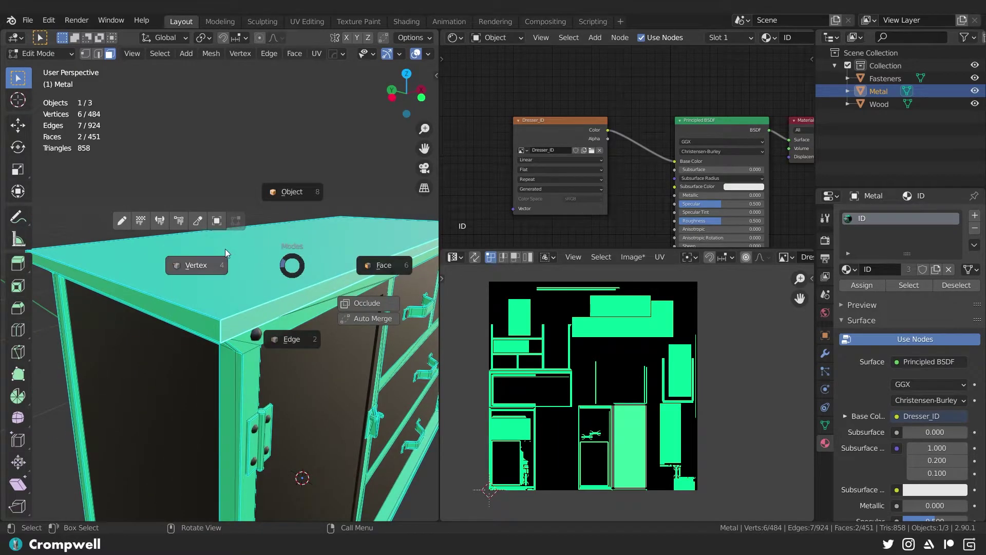
click(144, 221)
scroll(251, 255, down, 4)
middle_drag(251, 255, 239, 223)
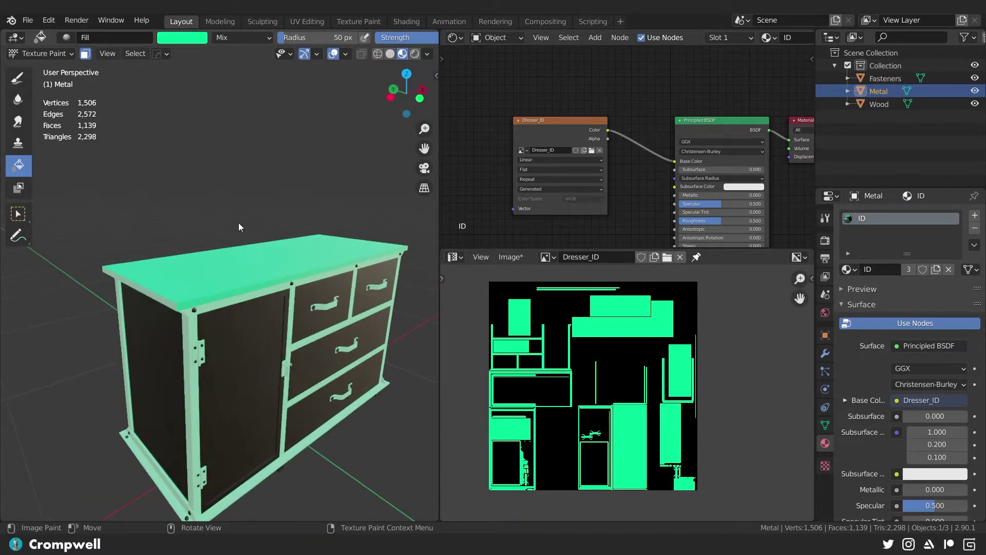
Step: Set the fill color to yellow and fill only the selected tabletop faces, using the face selection paint mask
click(85, 55)
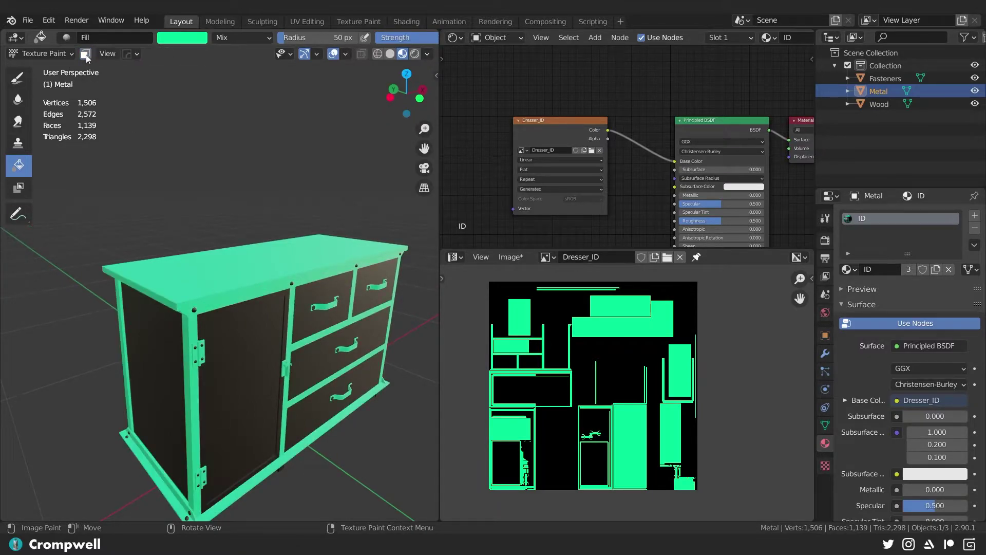
middle_drag(283, 257, 267, 236)
click(174, 41)
drag(213, 71, 251, 71)
drag(226, 178, 157, 181)
middle_drag(377, 254, 322, 226)
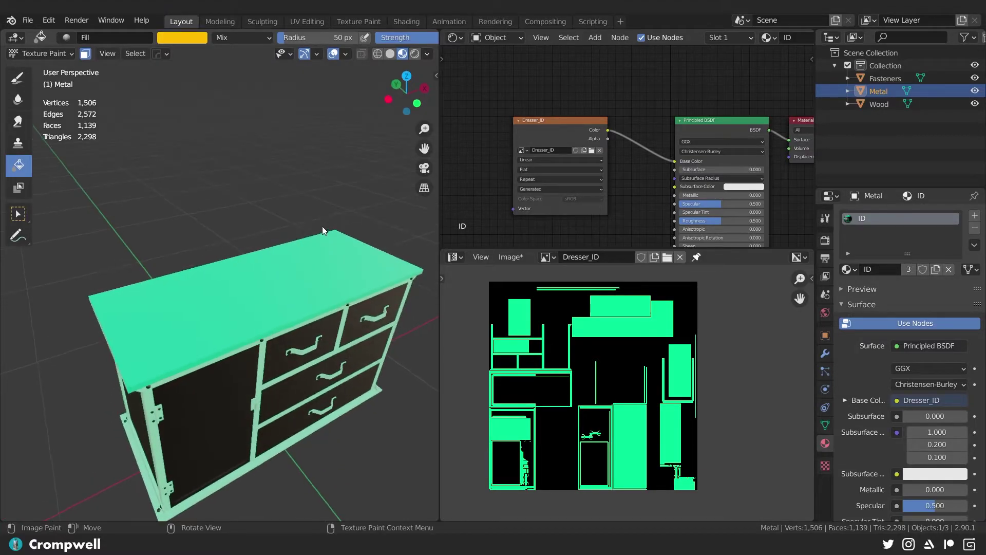
scroll(310, 306, up, 2)
click(310, 303)
mouse_move(310, 303)
middle_down()
mouse_move(242, 204)
mouse_move(248, 190)
middle_up()
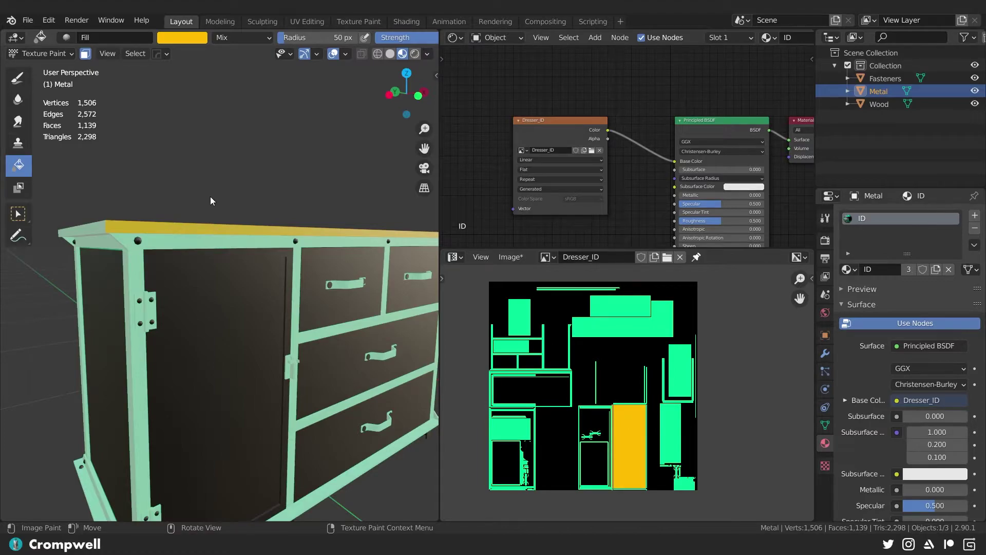
middle_drag(210, 197, 266, 245)
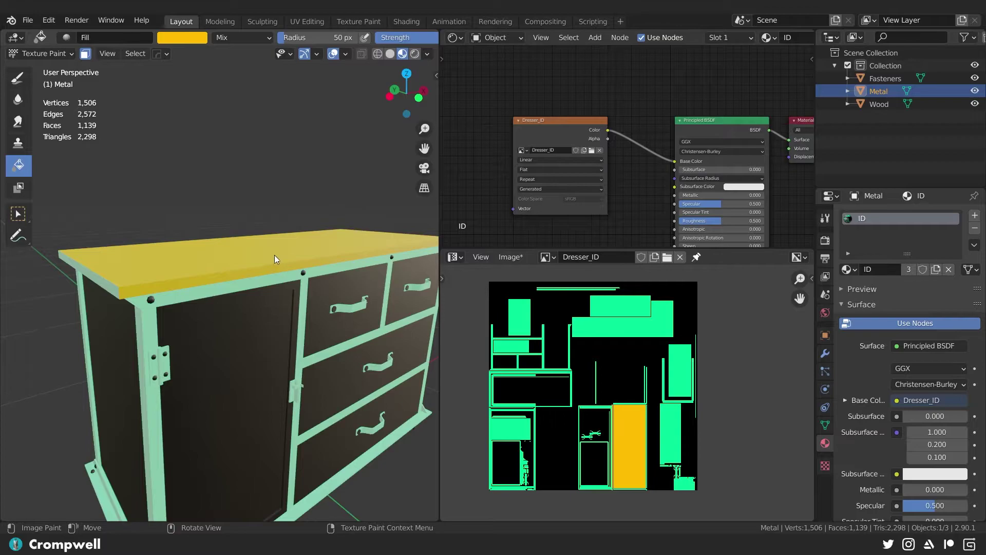
mouse_move(236, 248)
middle_down()
mouse_move(220, 242)
mouse_move(245, 233)
middle_up()
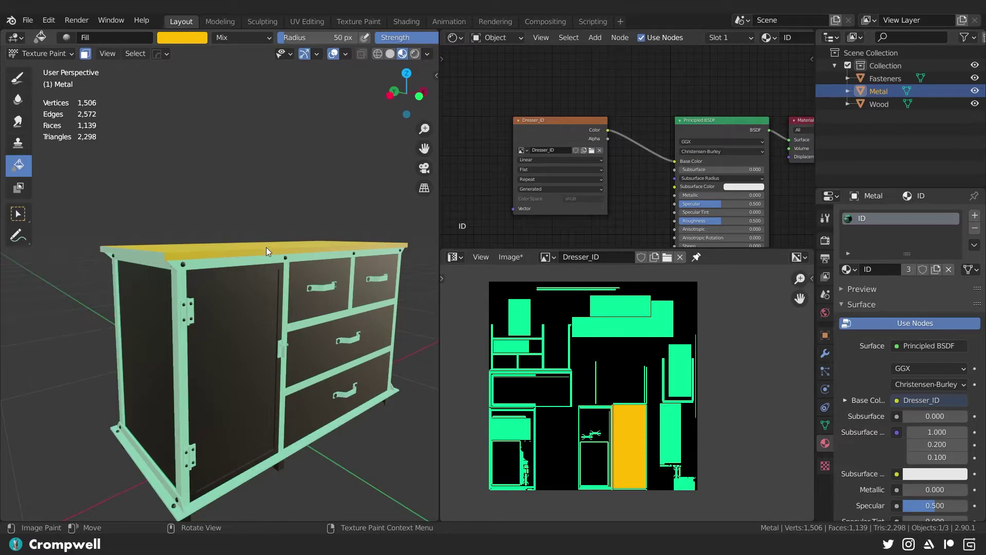
middle_drag(273, 245, 276, 245)
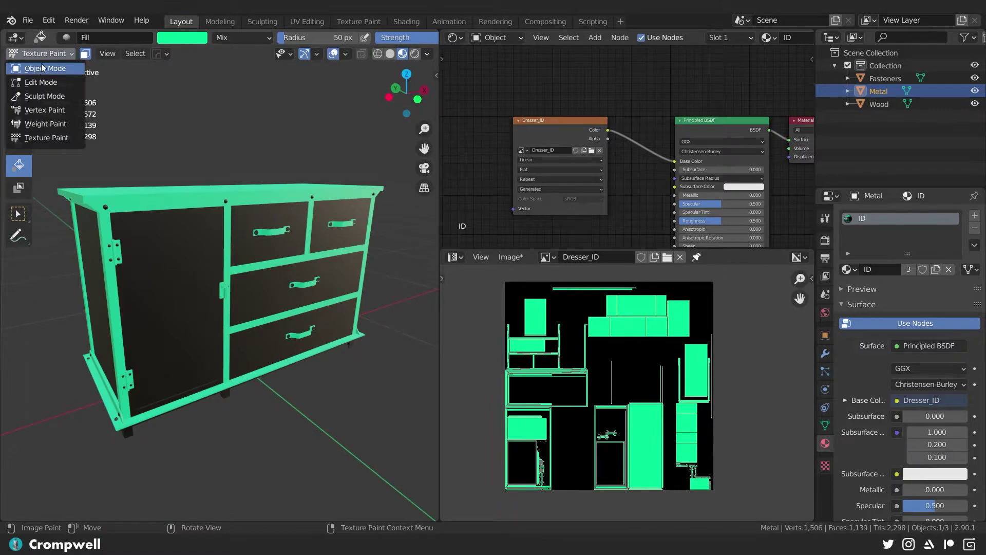
Step: Return to Object Mode, select the Wood object and switch it to Texture Paint mode
click(41, 63)
click(160, 240)
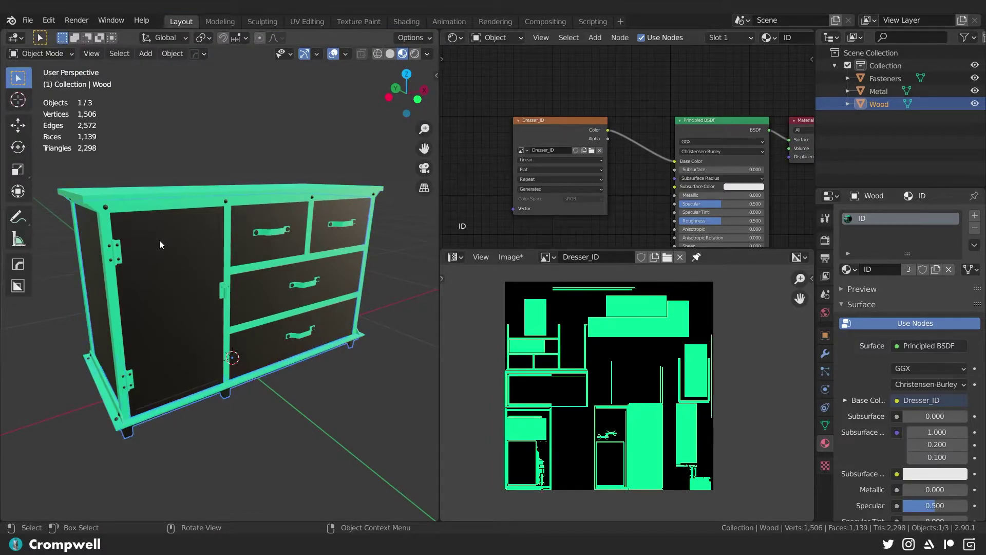
click(33, 53)
click(48, 137)
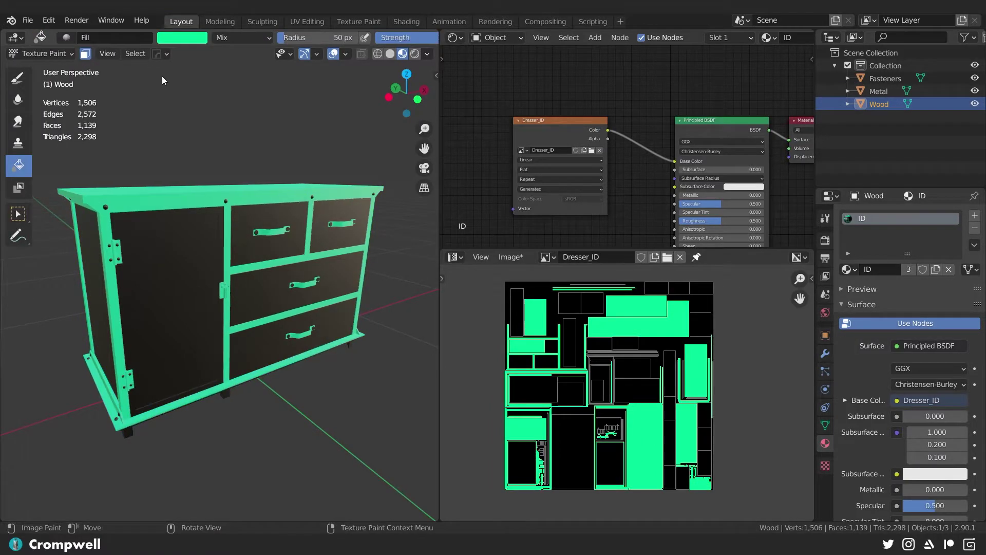
Step: Set the fill color to magenta pink at full saturation and value, and flood the Wood object with it
click(196, 39)
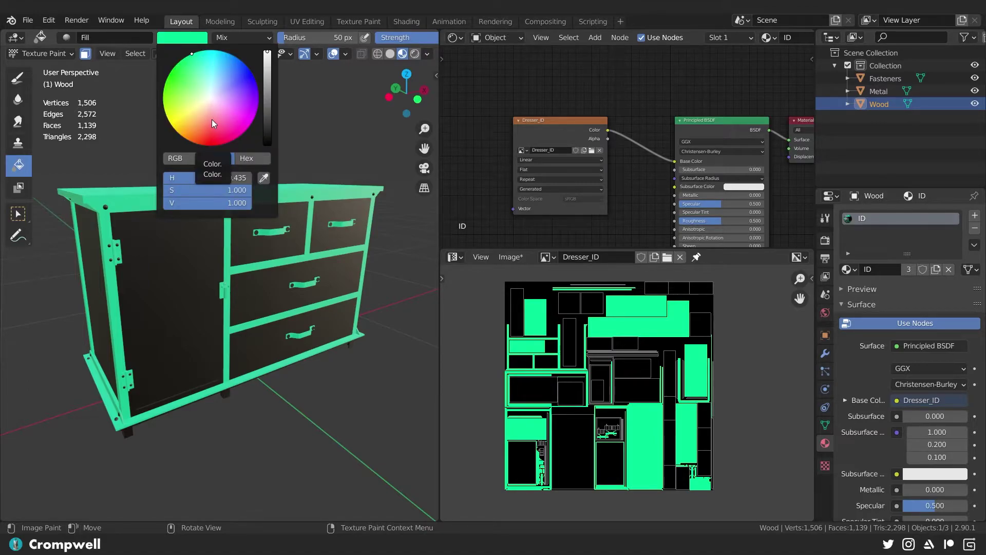
click(202, 37)
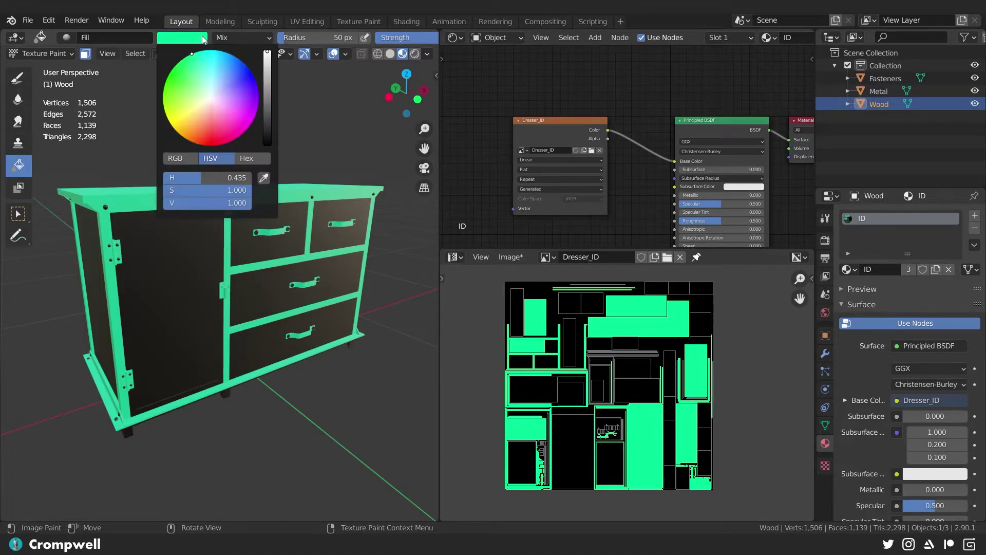
mouse_move(267, 52)
mouse_down()
mouse_move(267, 124)
mouse_move(267, 52)
mouse_up()
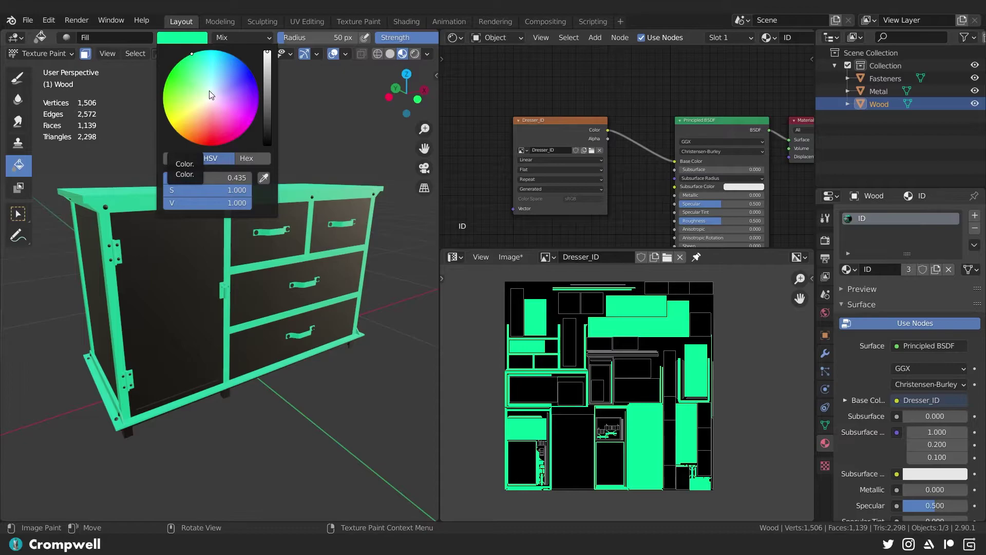
drag(208, 177, 244, 177)
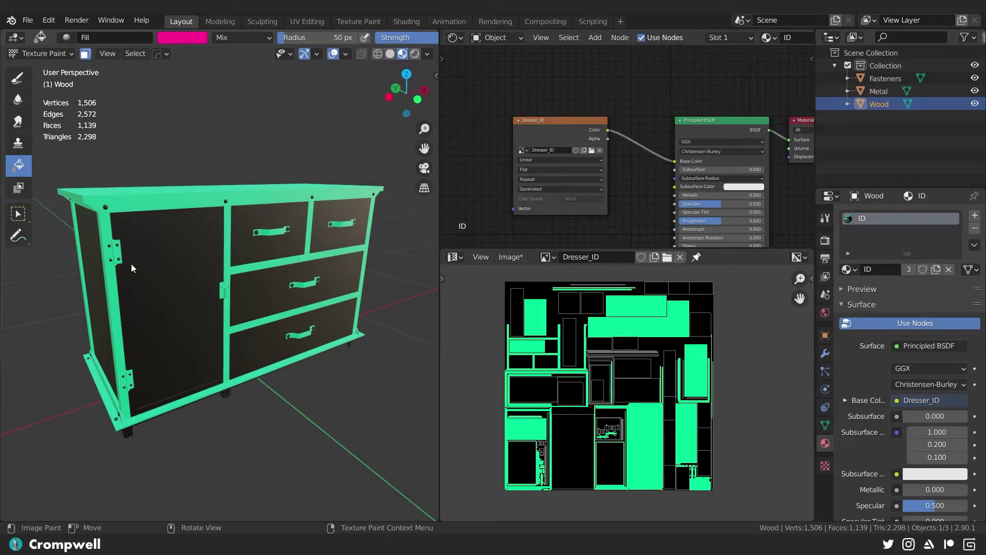
click(154, 285)
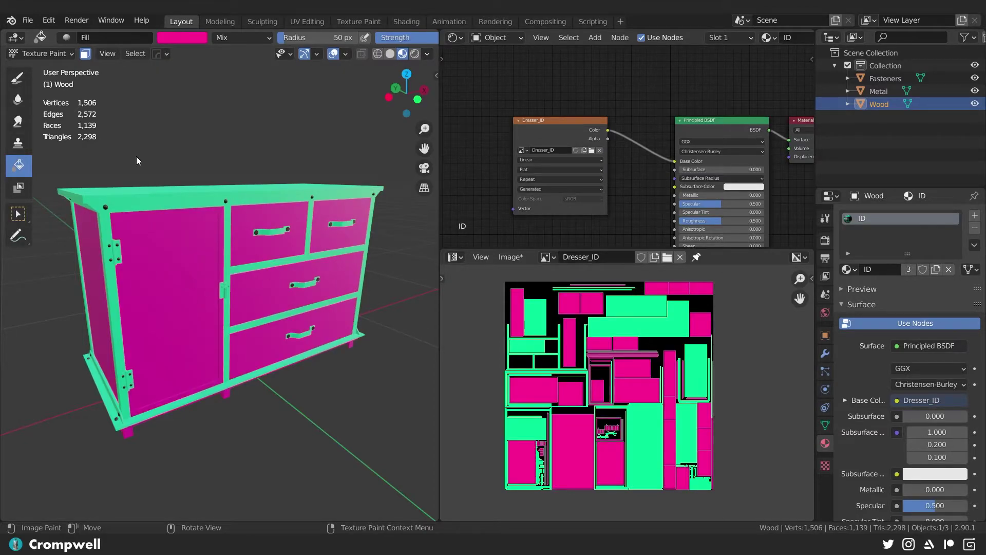
Step: Make Fasteners the active object in Texture Paint mode and flood it with saturated blue
click(41, 53)
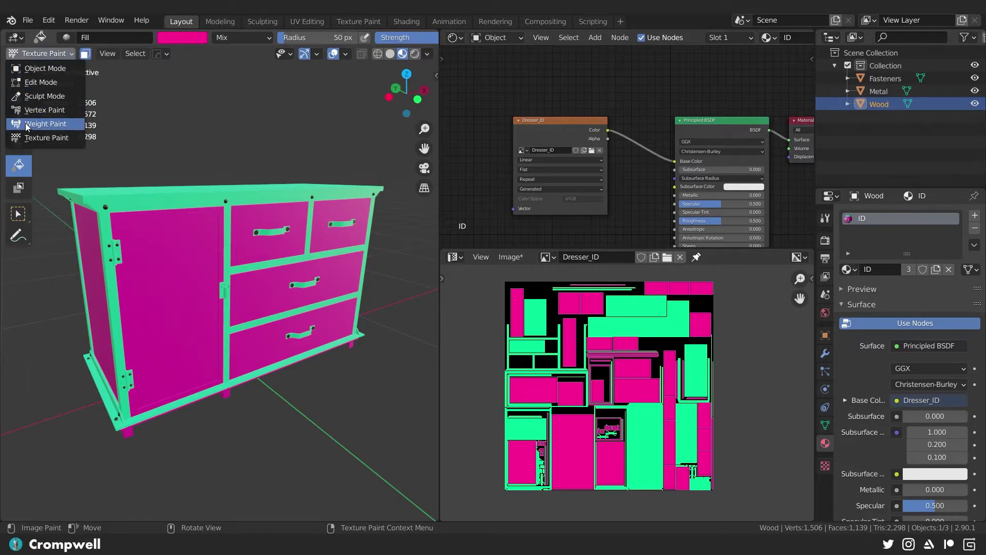
click(44, 69)
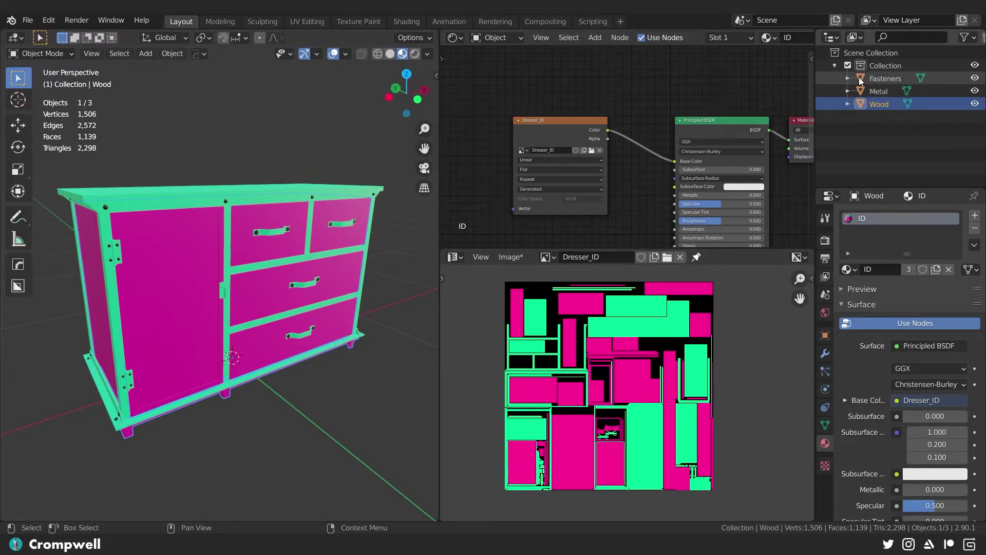
click(859, 77)
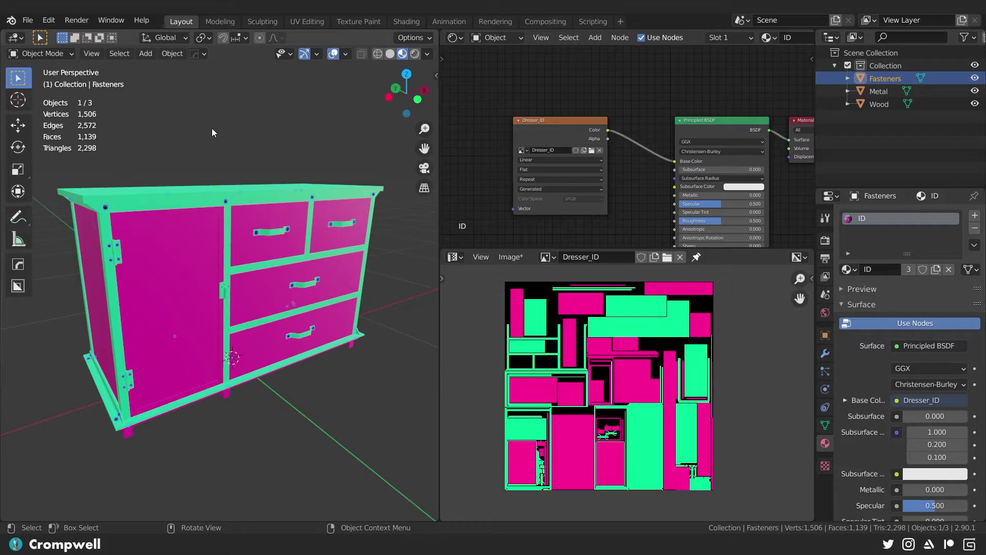
click(39, 54)
click(36, 136)
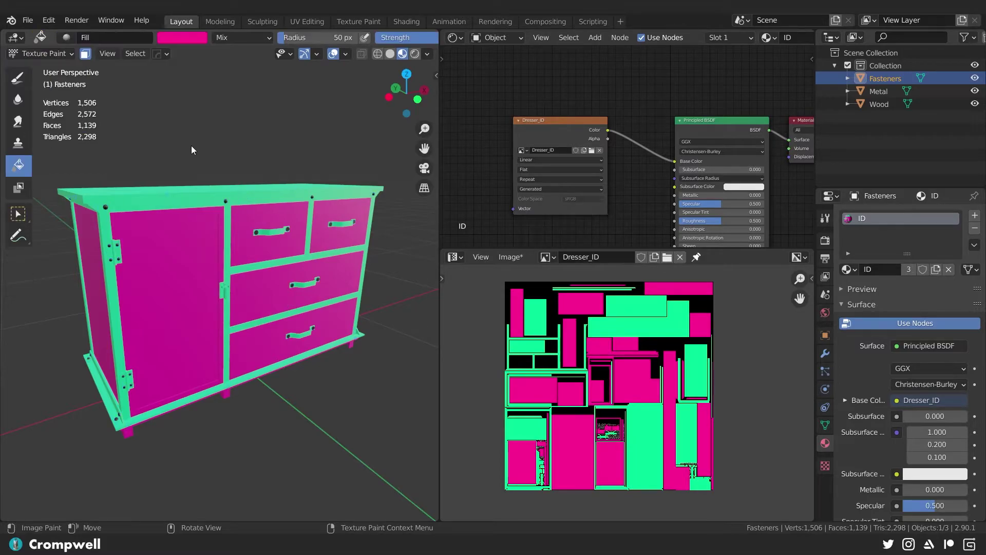
click(192, 40)
drag(204, 100, 256, 83)
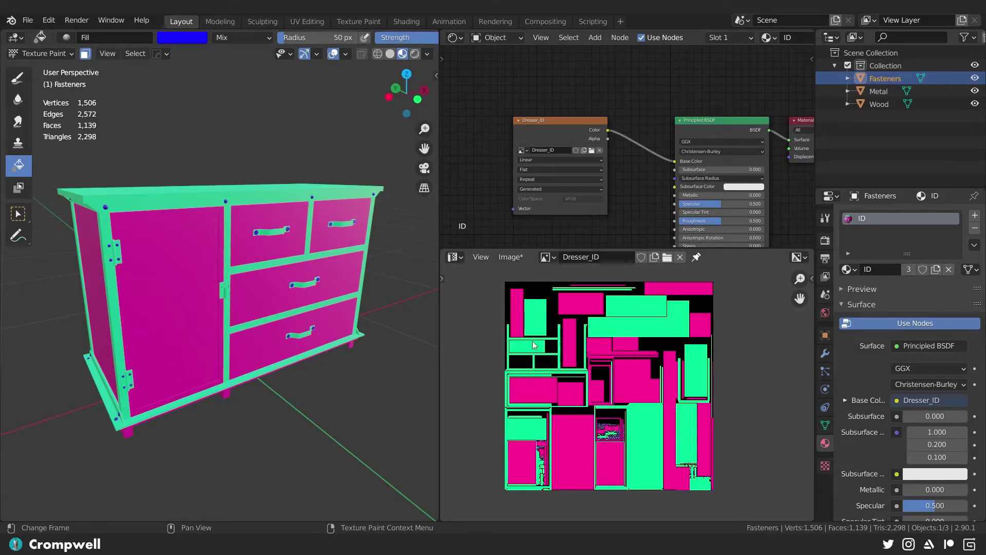
Step: Examine the small fastener islands and the overall color regions in the Dresser_ID image
scroll(586, 380, up, 4)
ctrl+middle_drag(586, 380, 602, 362)
scroll(590, 406, up, 7)
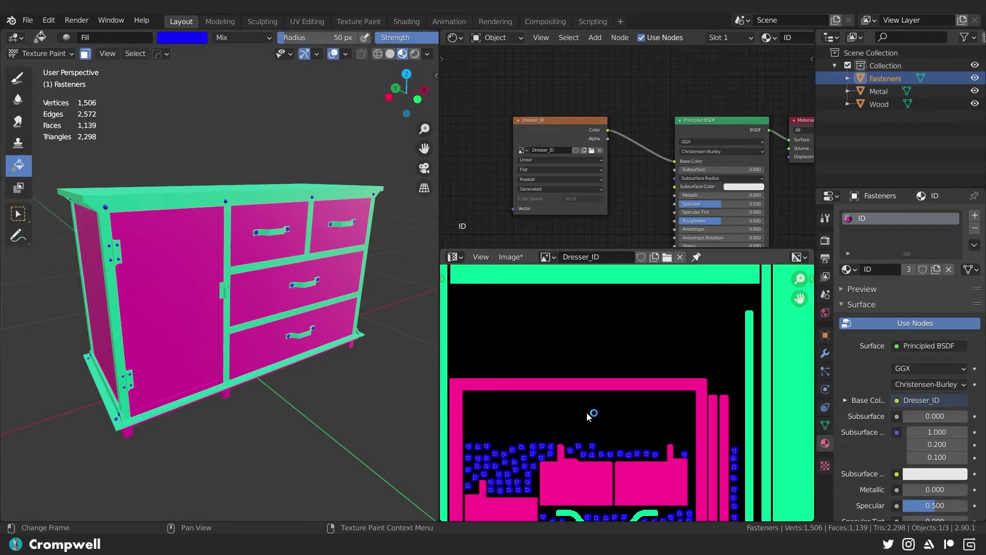
scroll(652, 348, down, 9)
scroll(623, 338, down, 5)
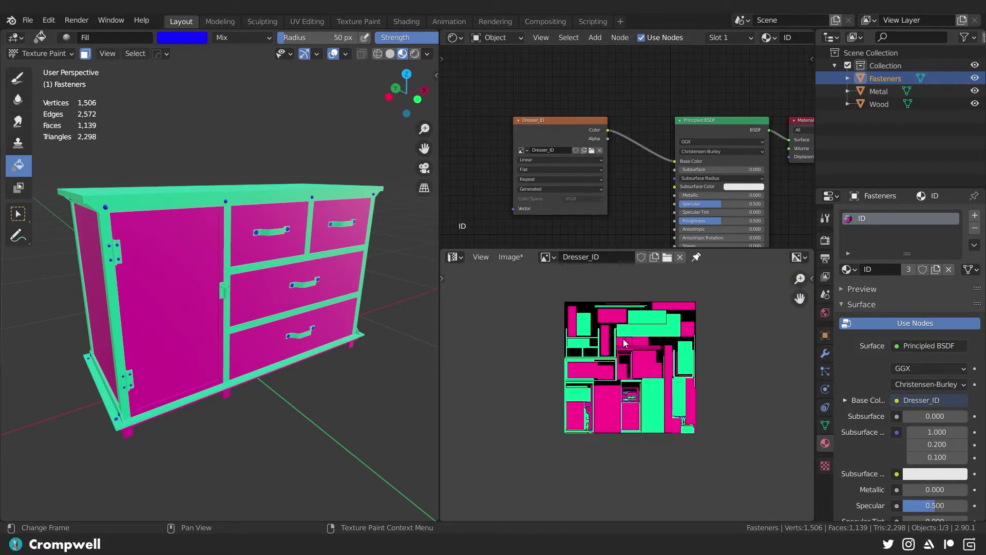
scroll(622, 352, up, 2)
middle_drag(623, 353, 550, 370)
scroll(561, 385, down, 1)
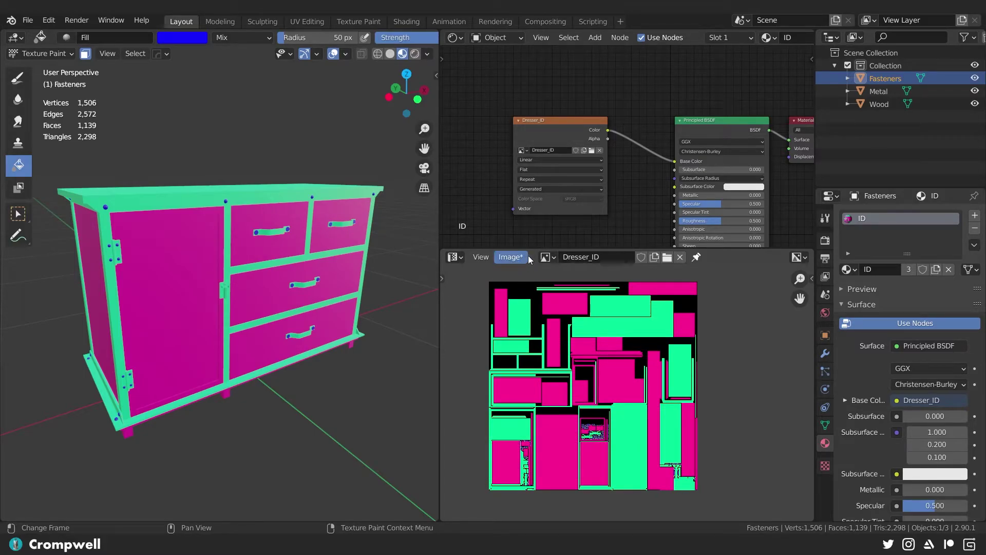
Step: Save the painted image as a PNG over the existing Dresser_ID.png and return Fasteners to Object Mode
click(510, 257)
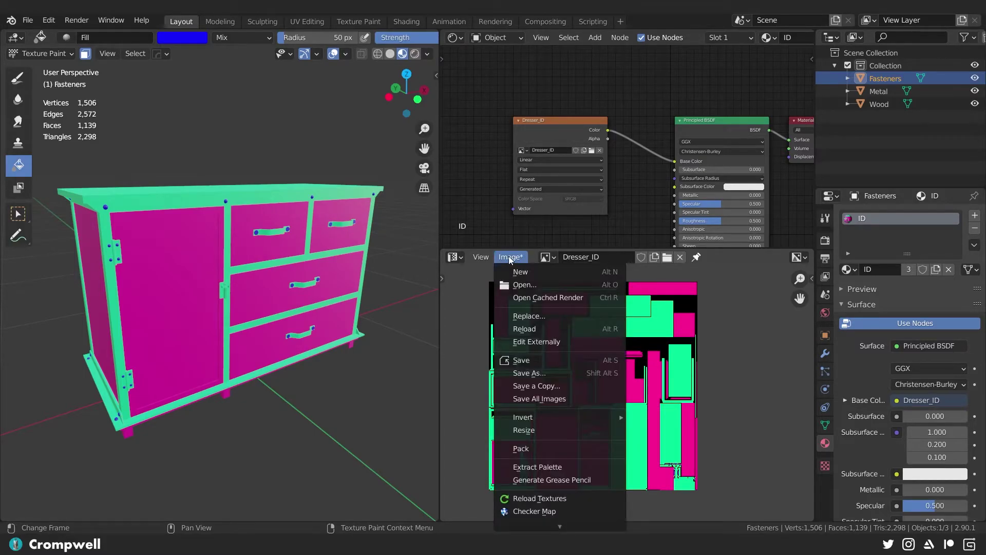
click(524, 373)
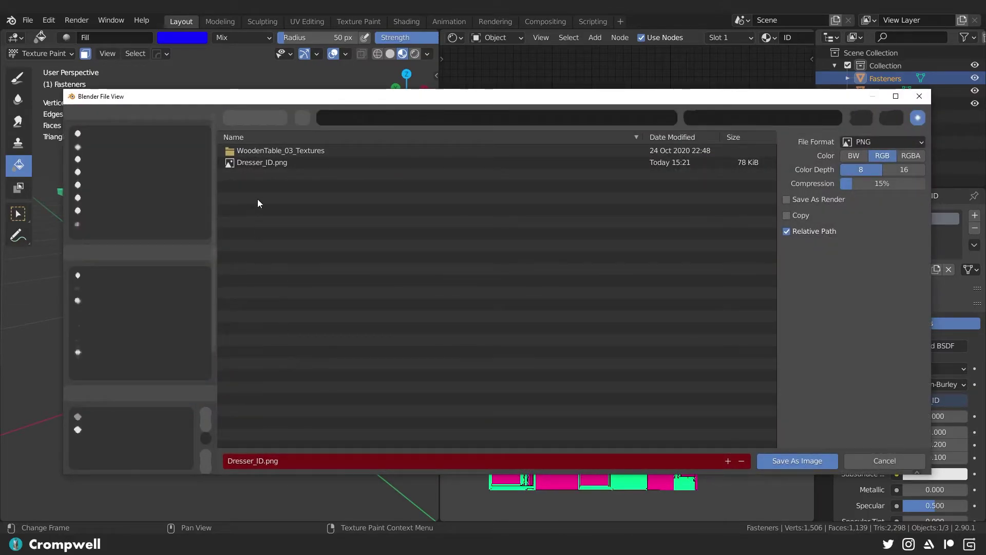
click(253, 163)
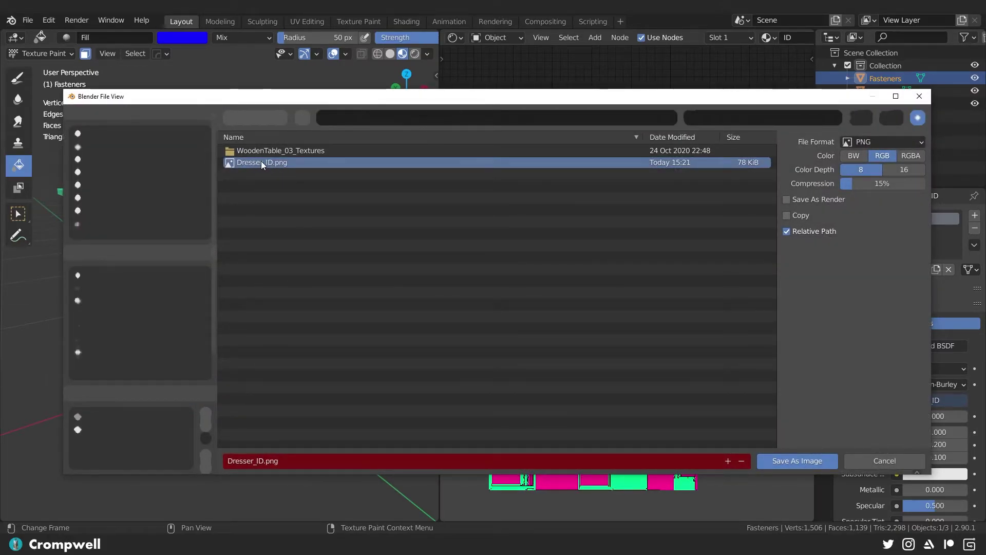
double_click(266, 160)
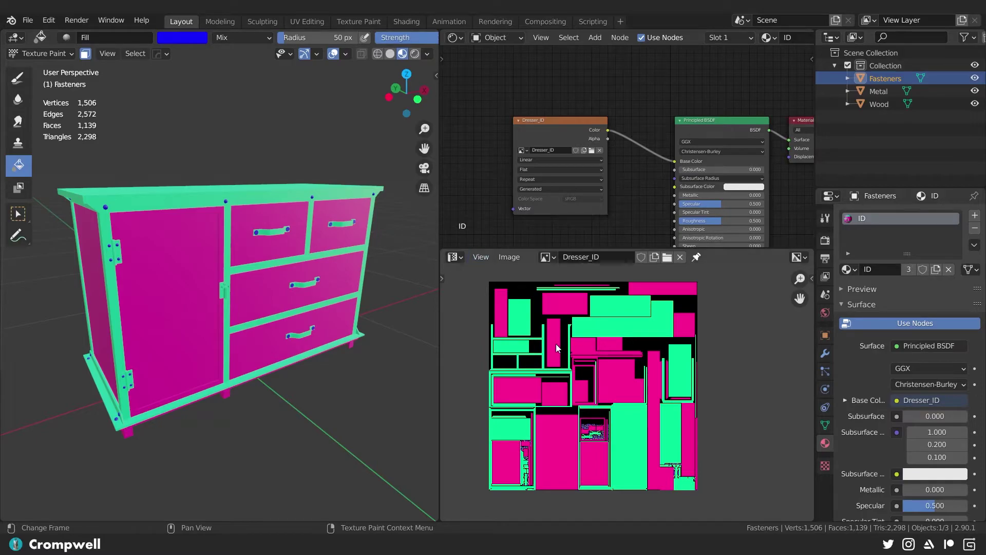
click(52, 54)
click(34, 61)
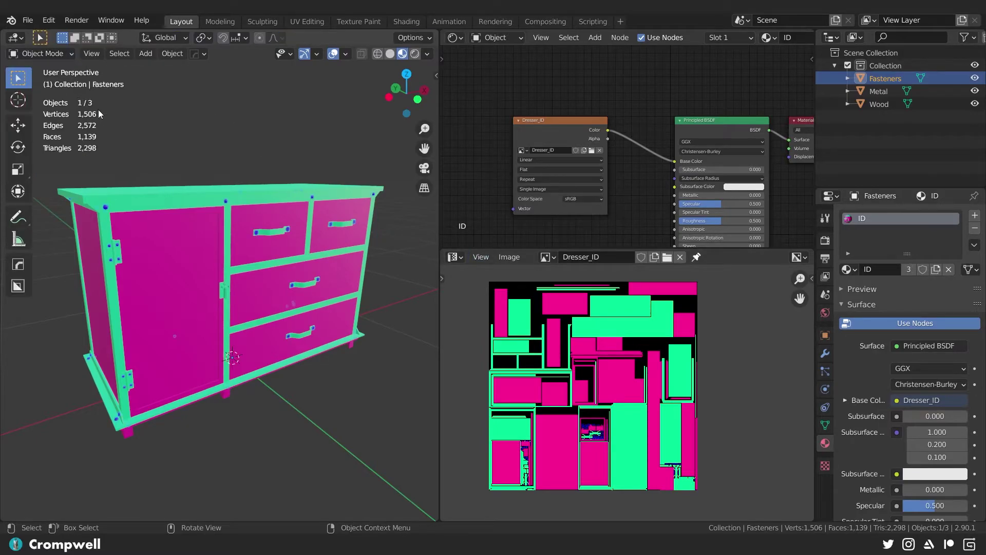
Step: Select all three sideboard meshes, join them into one object, and rename it Dresser
scroll(169, 142, down, 4)
drag(109, 175, 332, 378)
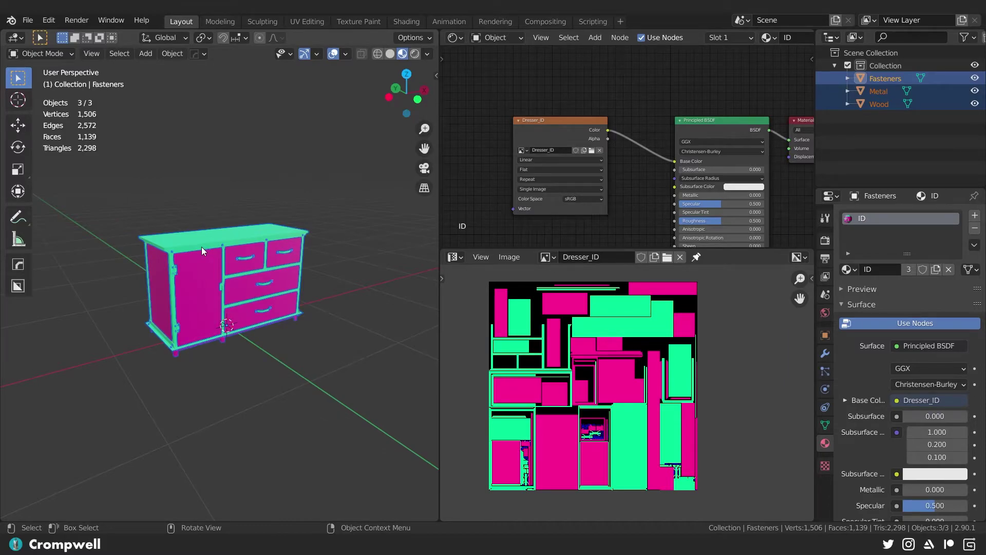
key(ctrl+j)
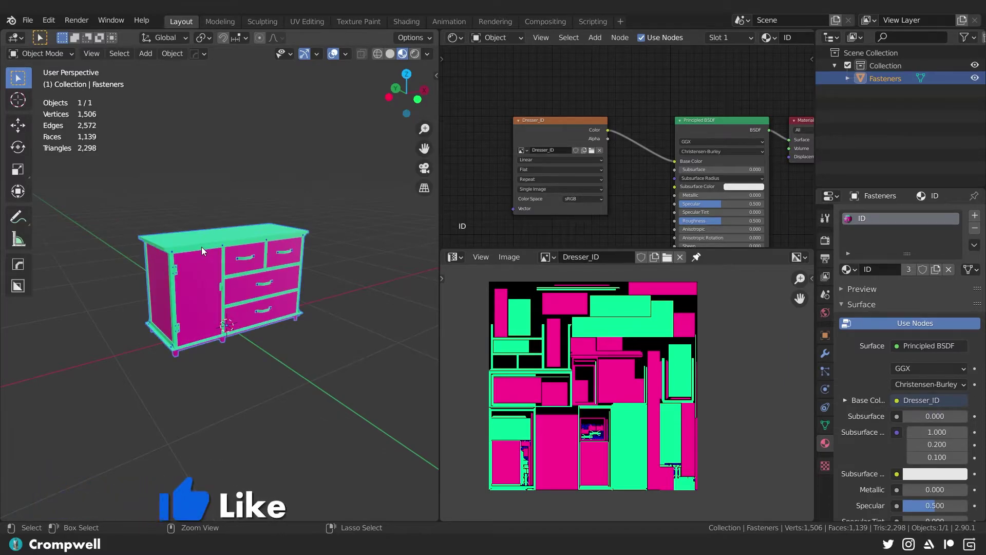
double_click(885, 78)
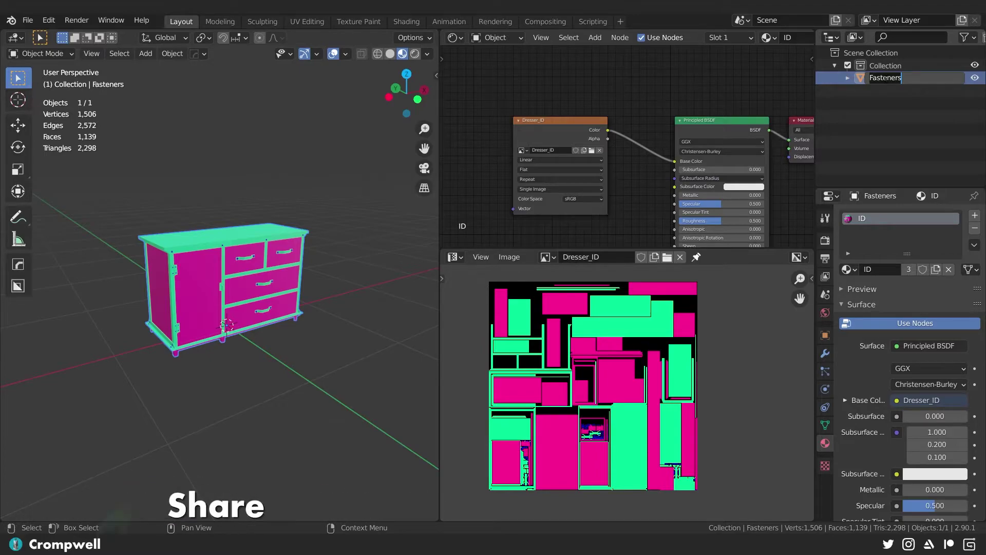
text(Dresser)
key(Return)
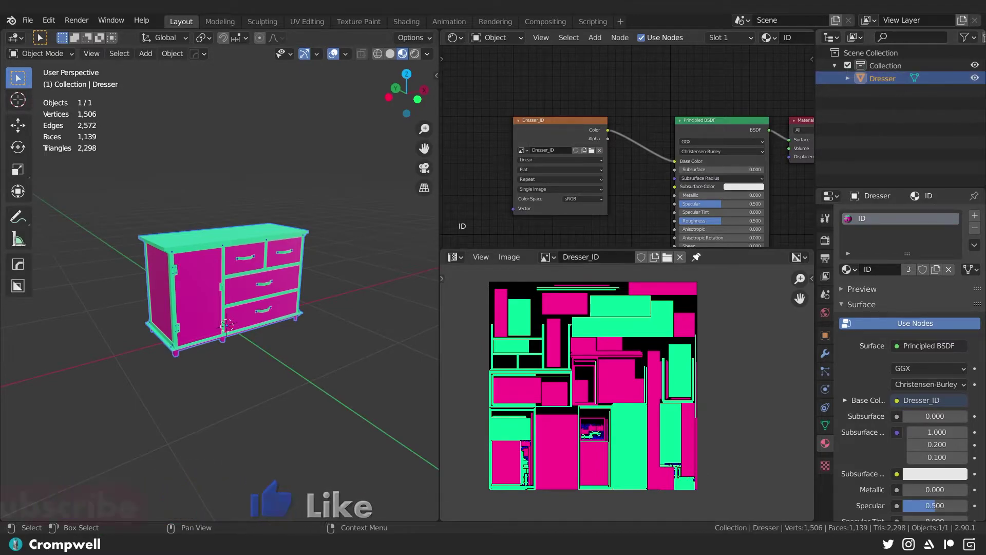
Step: Export the Dresser object as OBJ over the existing Dresser.obj, limited to the selection, and clear the selection
click(28, 20)
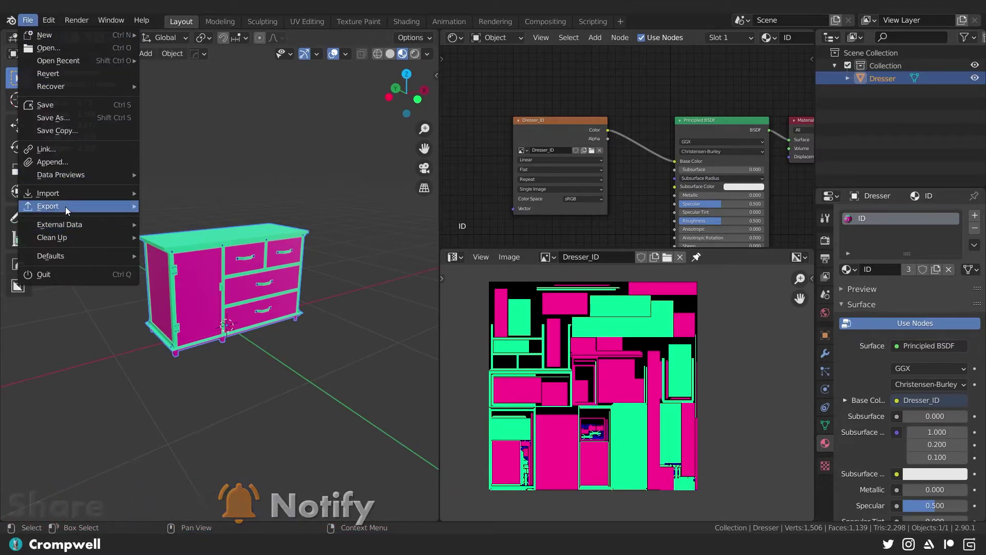
mouse_move(66, 206)
click(184, 308)
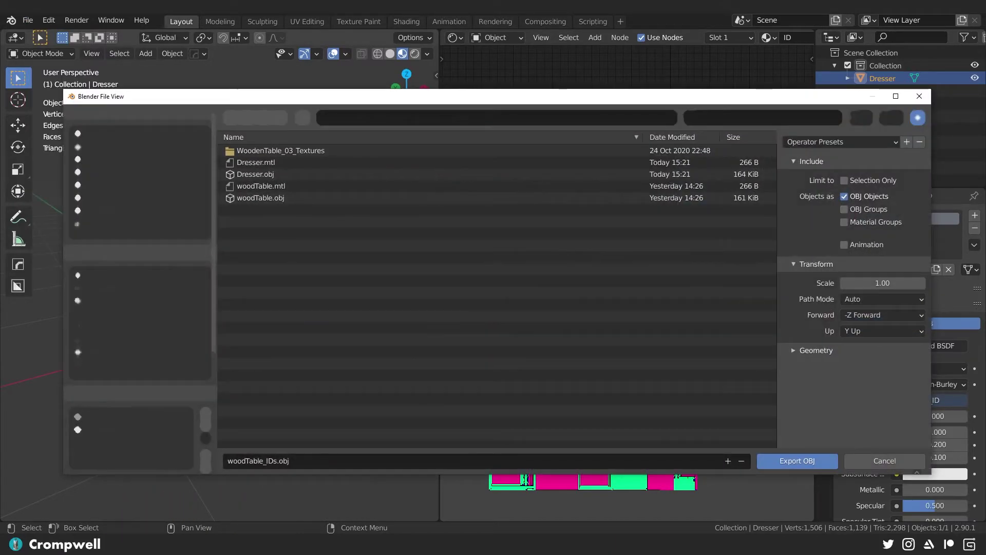
click(258, 174)
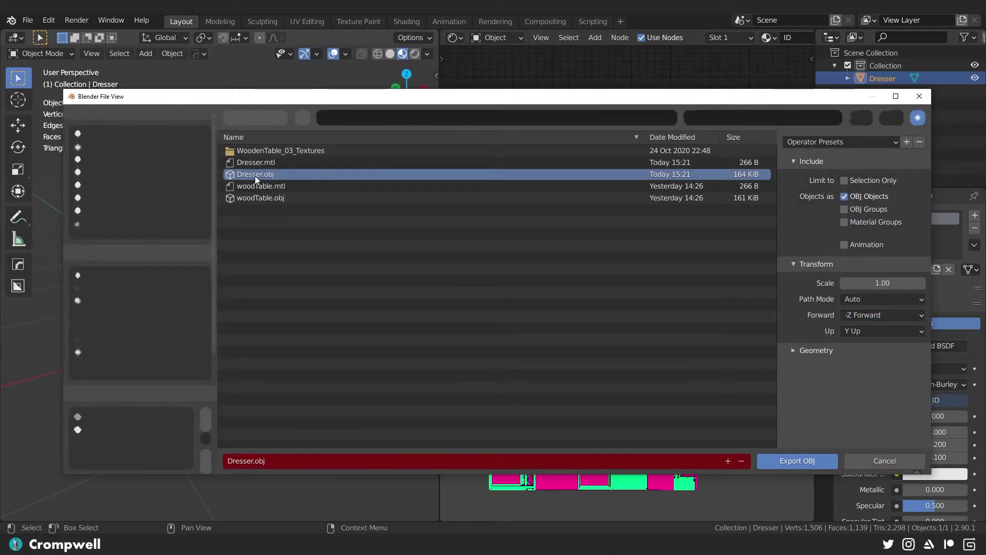
click(844, 180)
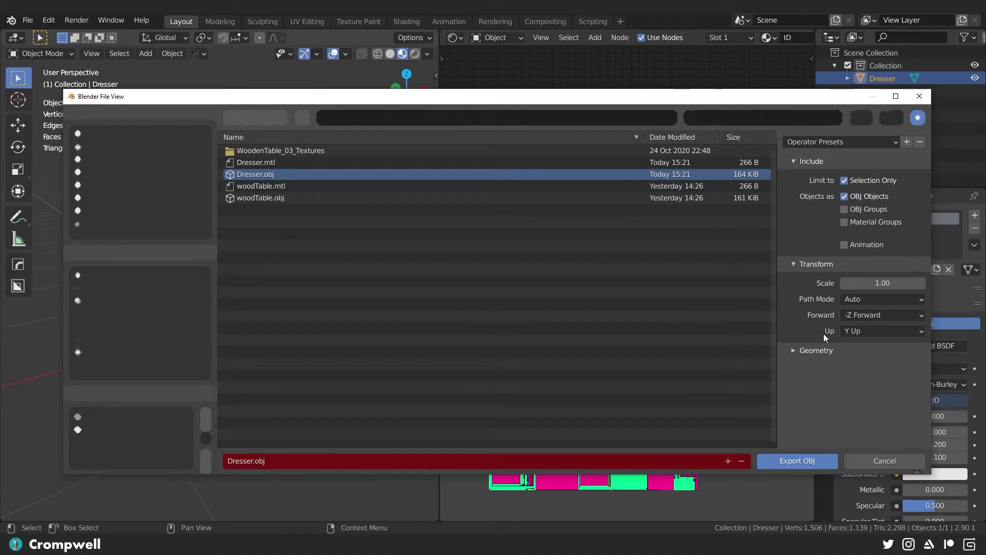
click(803, 350)
scroll(812, 355, down, 4)
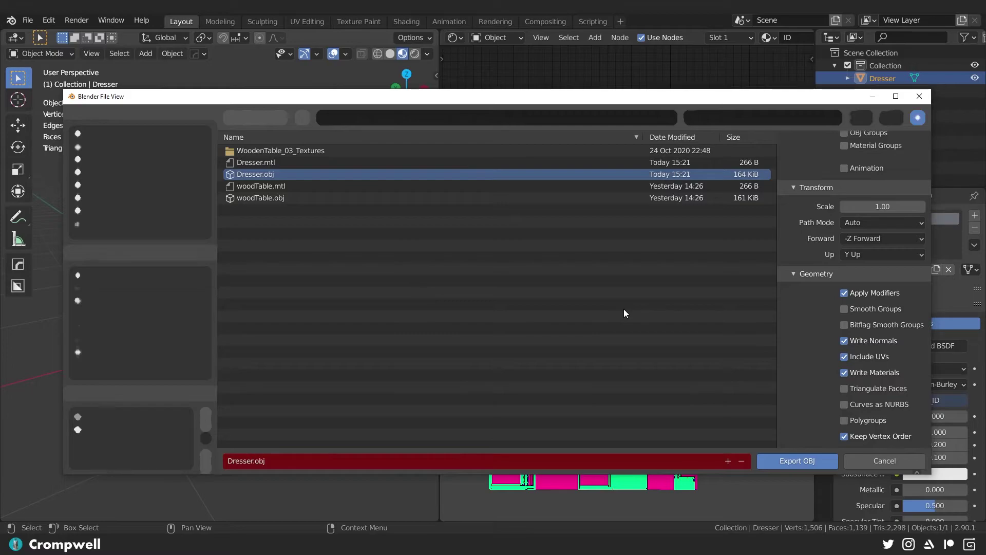
click(795, 461)
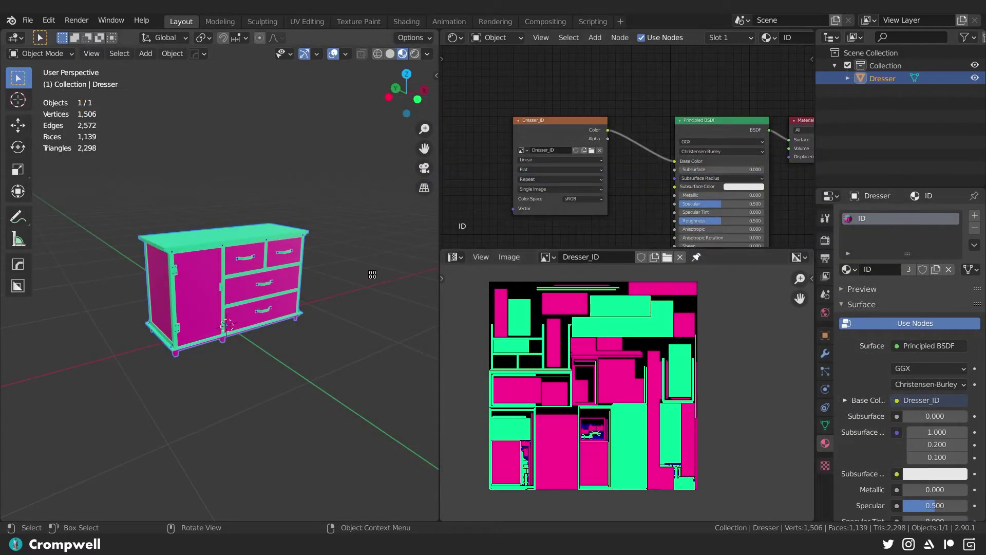
key(alt+a)
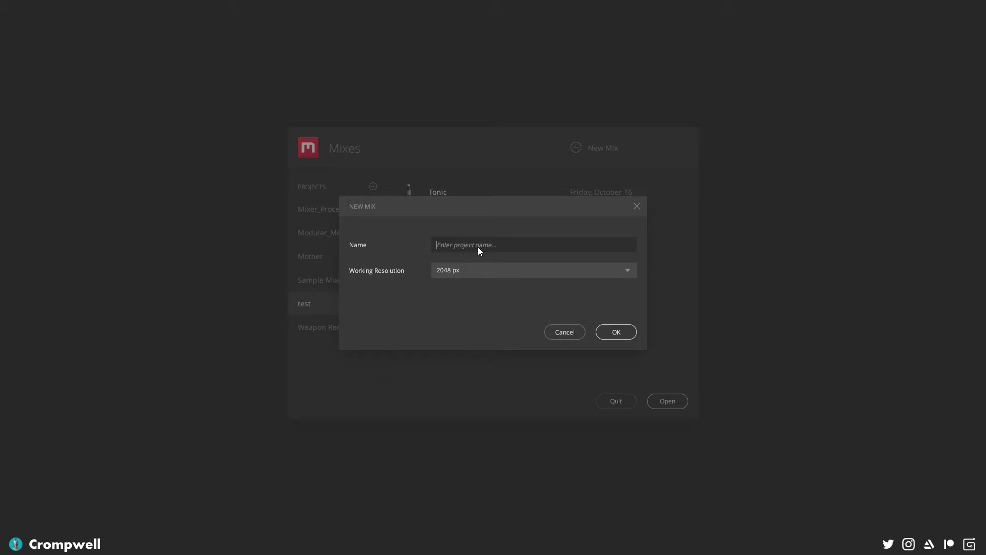
Step: Switch to Quixel Mixer and create a new mix named Dresser with a 2048 px working resolution
text(Dresser)
click(460, 271)
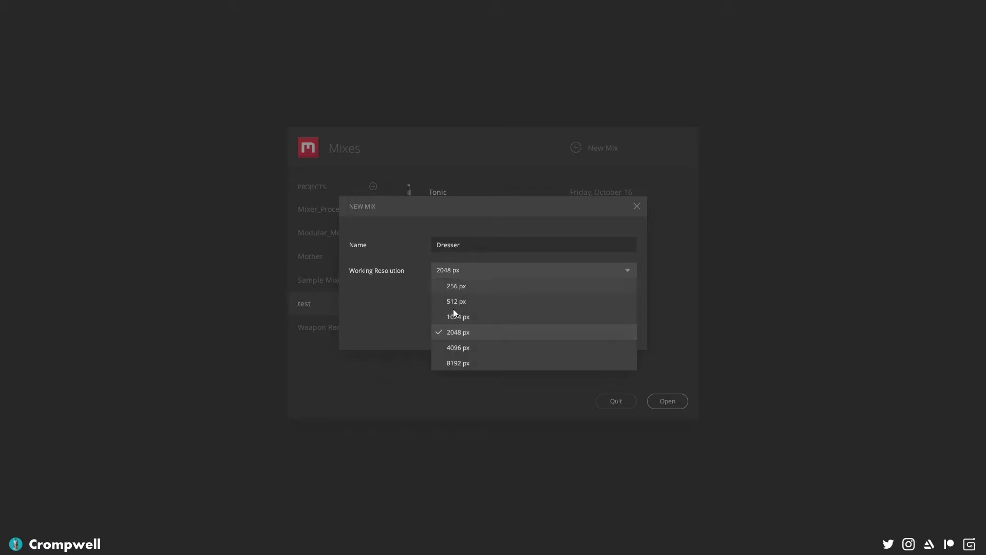
click(479, 273)
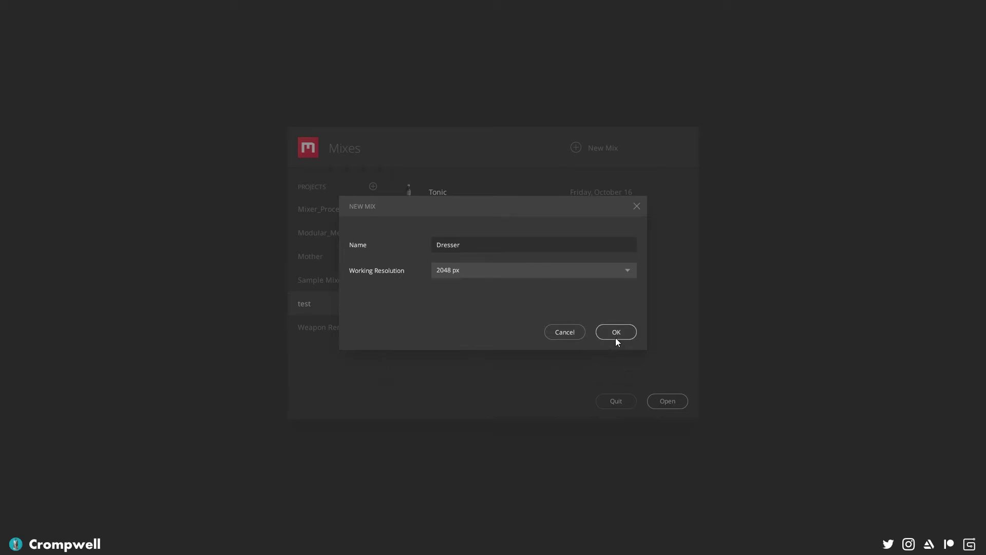
key(Return)
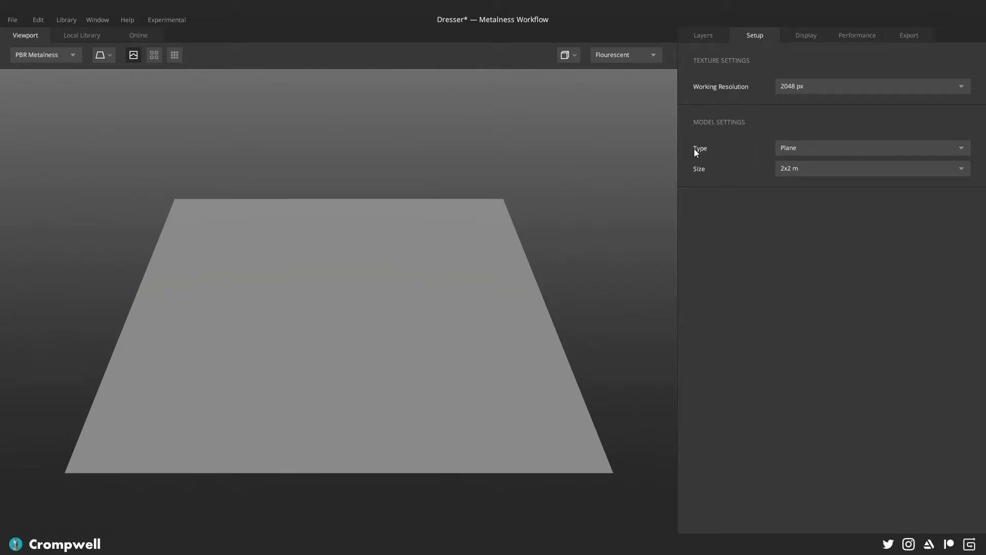
Step: Change the model type to Custom Mesh and load Dresser.obj as the model
click(789, 147)
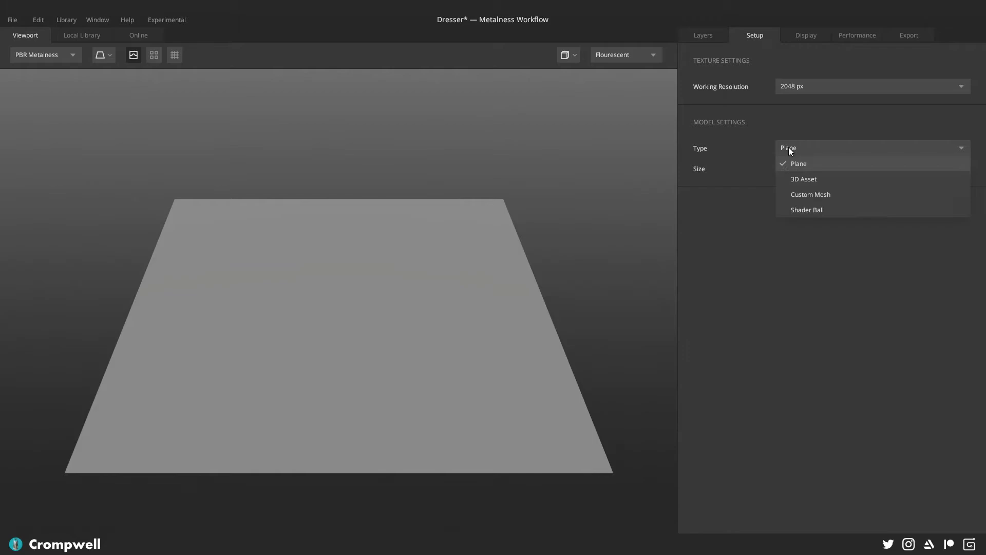
click(798, 193)
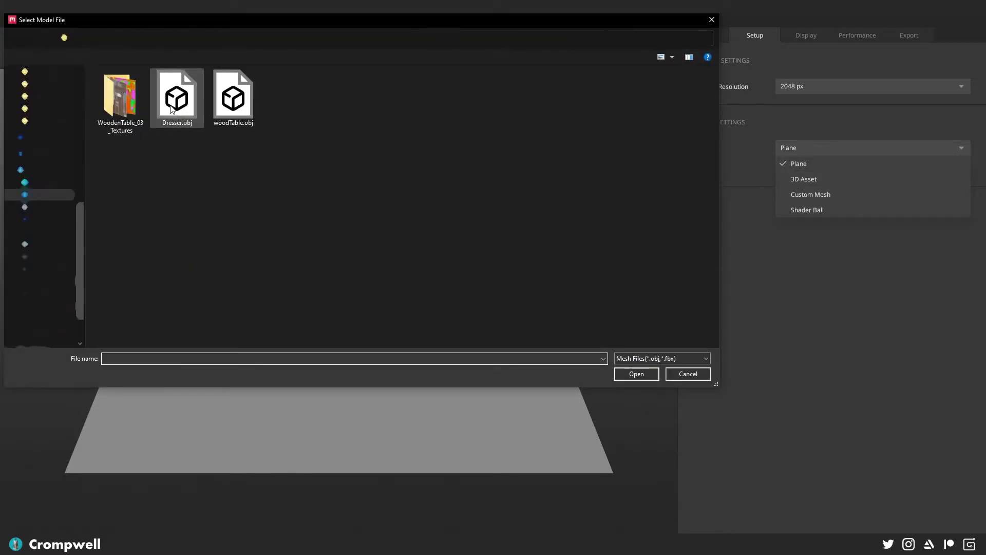
click(171, 107)
double_click(171, 106)
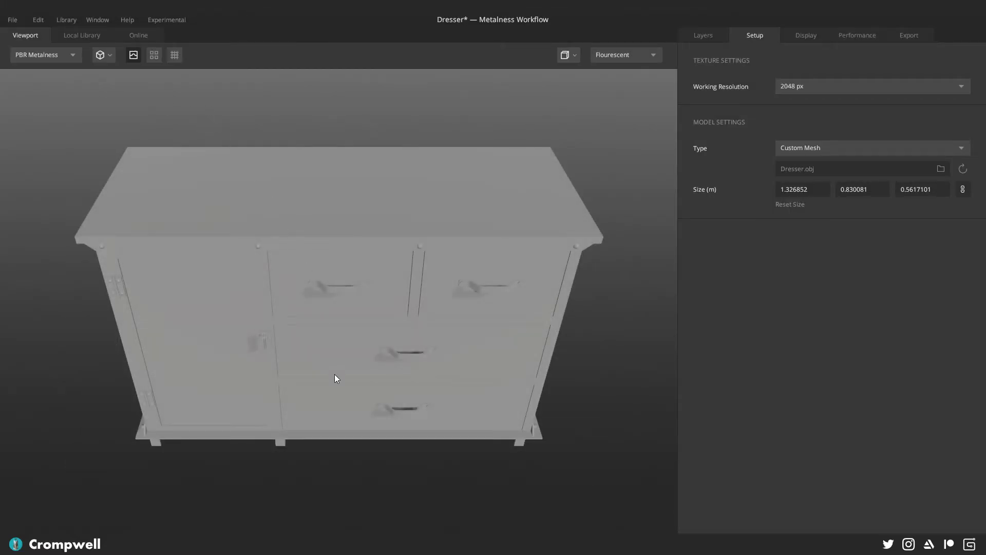
drag(313, 370, 493, 160)
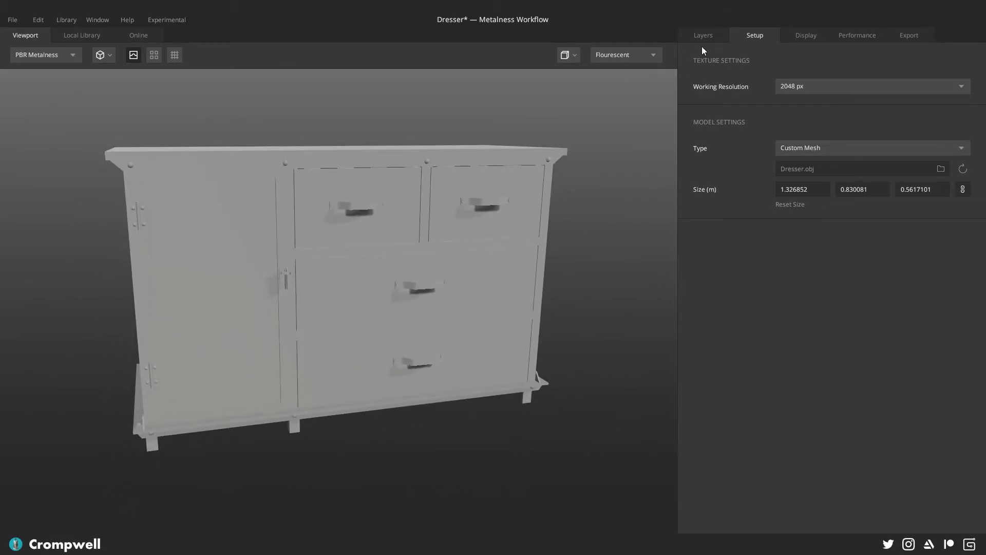
Step: Load Dresser_ID.png as the BaseLayer's Material ID map and display the material IDs on the model
click(714, 35)
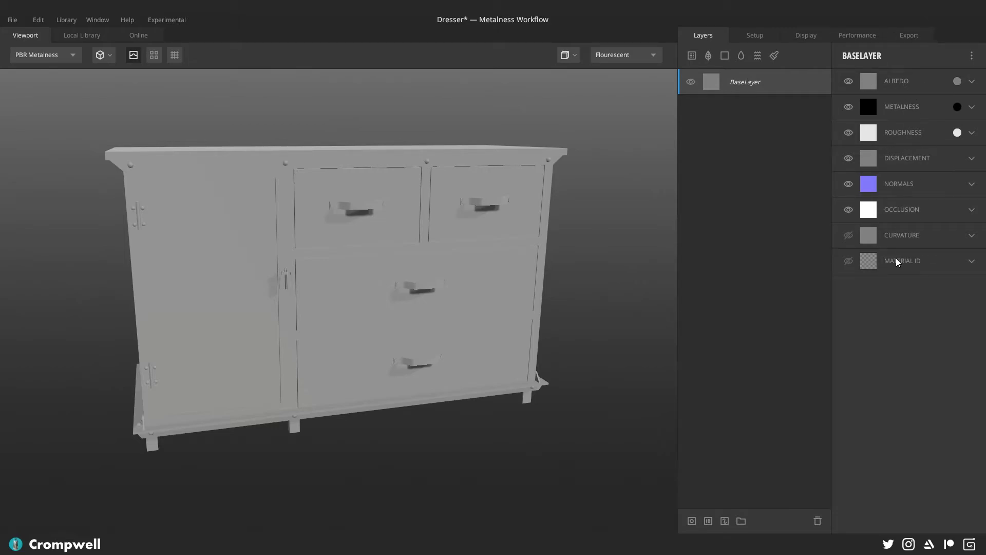
click(874, 263)
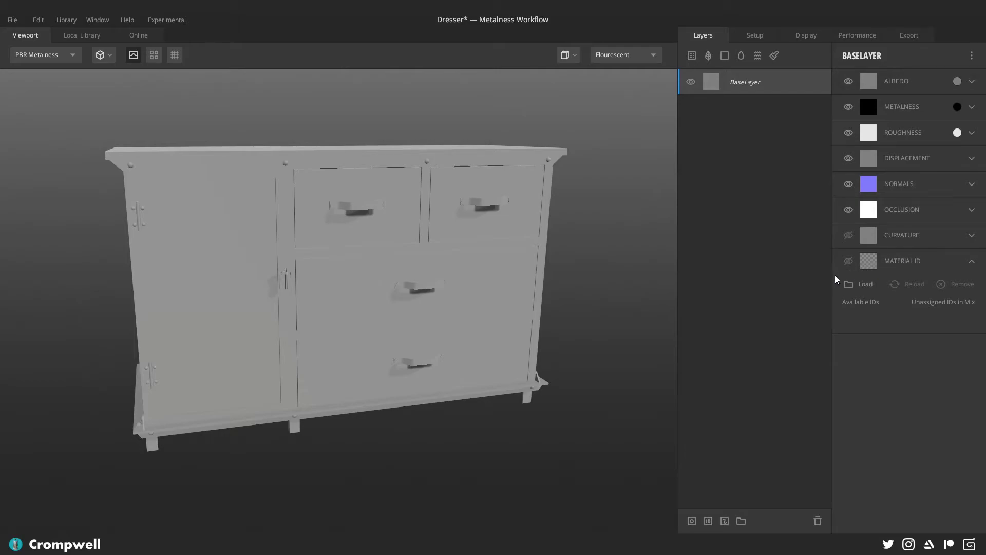
click(848, 283)
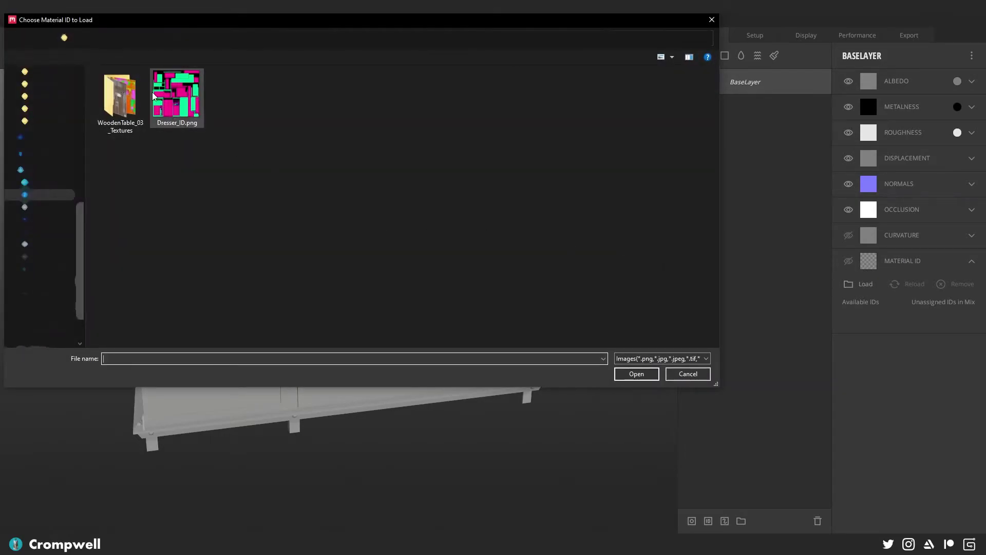
double_click(176, 99)
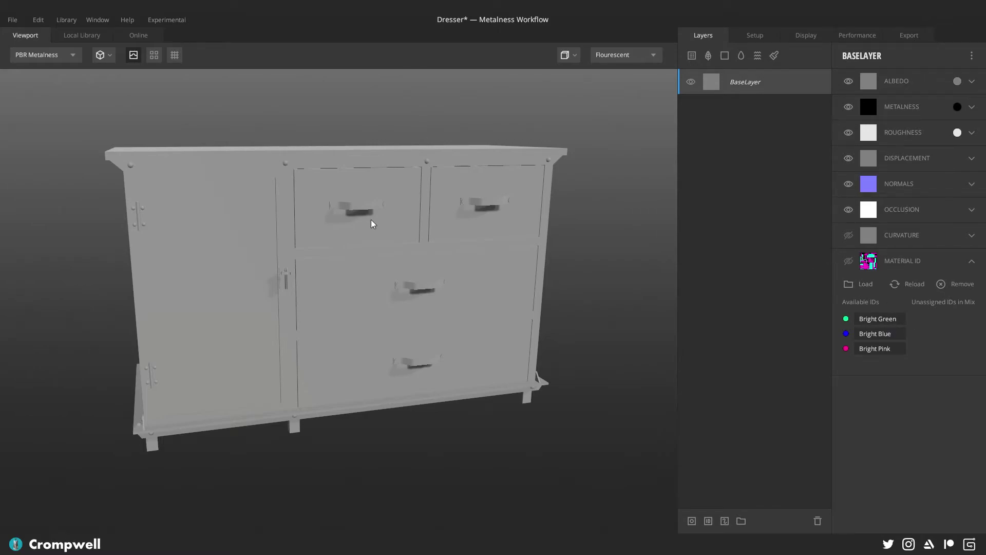
key(m)
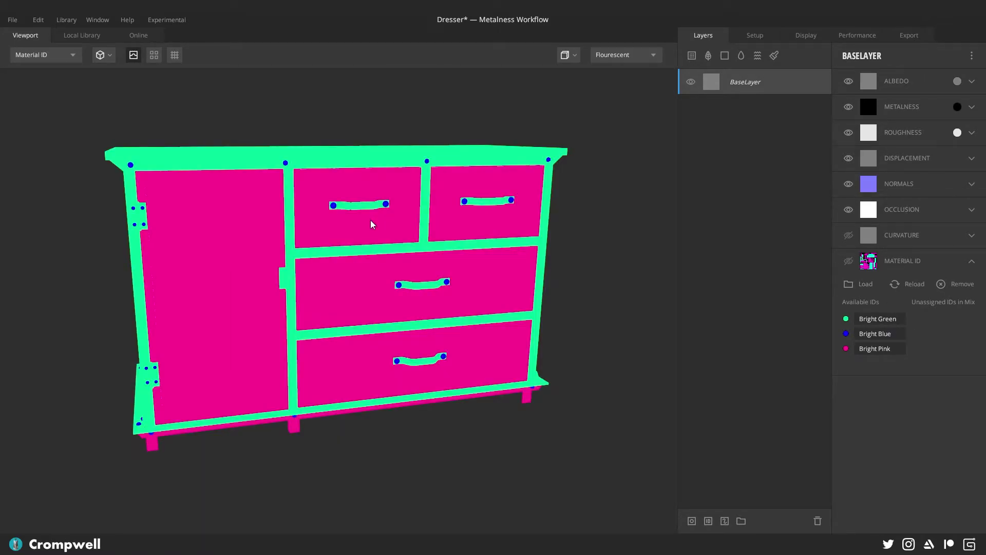
drag(383, 169, 391, 180)
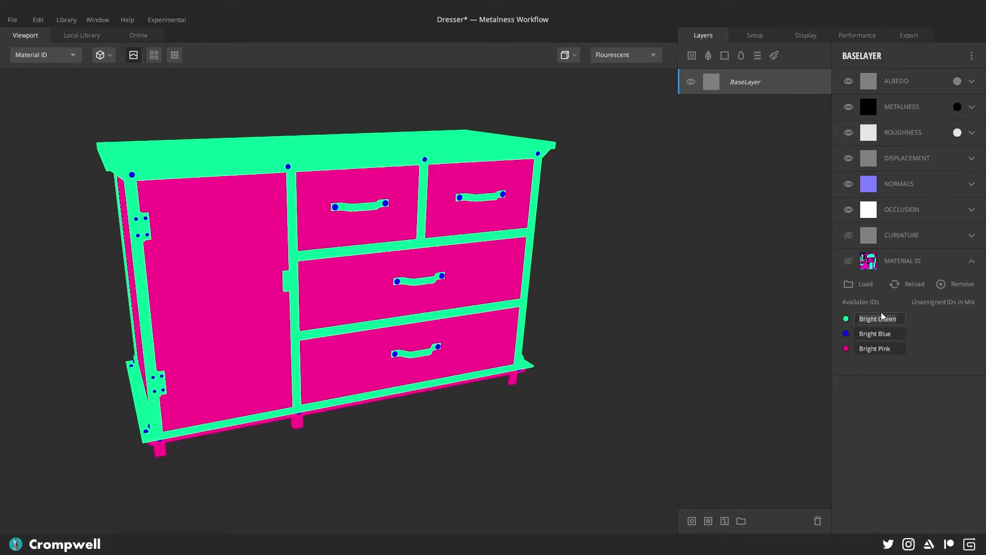
Step: Rename the material IDs: green as Metal, blue as Fasteners and pink as Wood
text(Metal)
key(Tab)
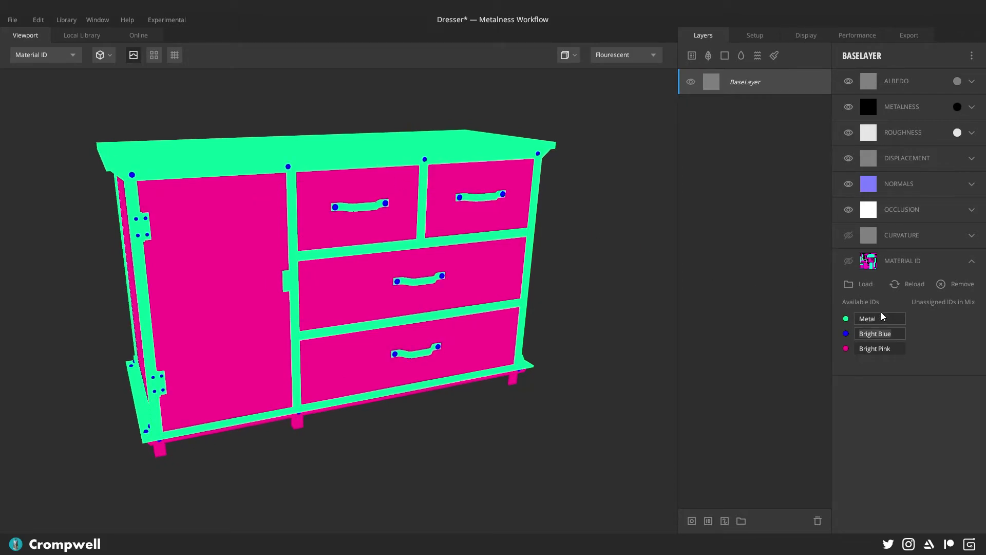
text(Fasteners)
key(Tab)
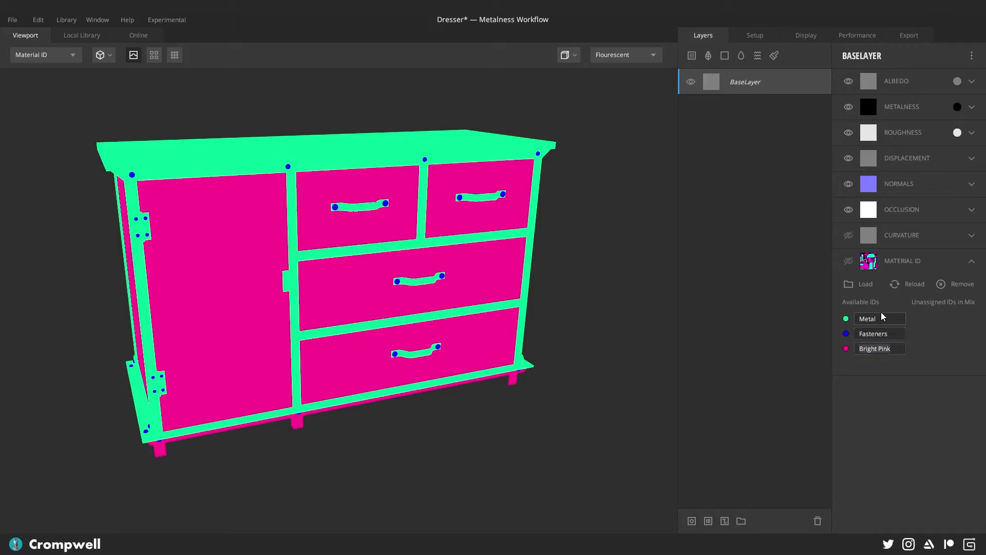
text(Wood)
key(Return)
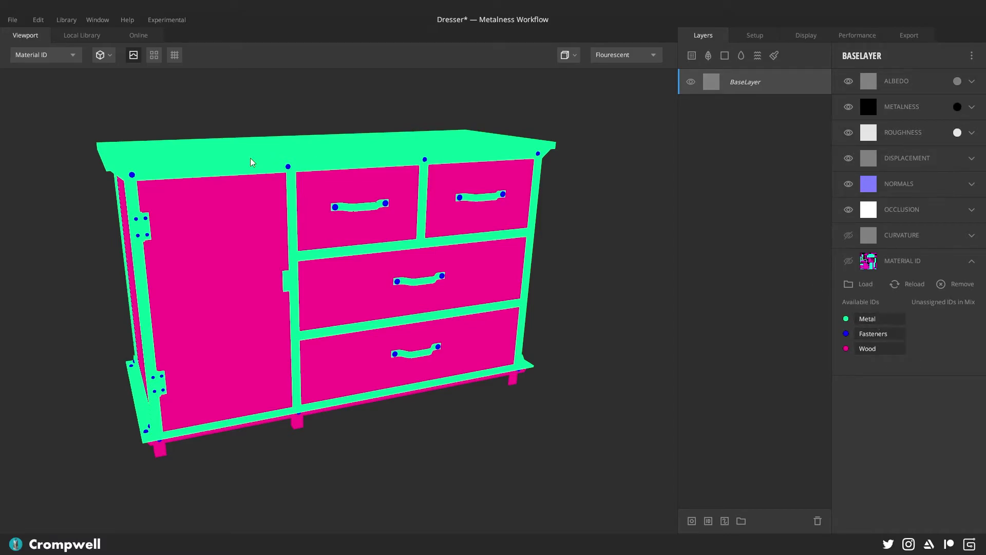
click(971, 261)
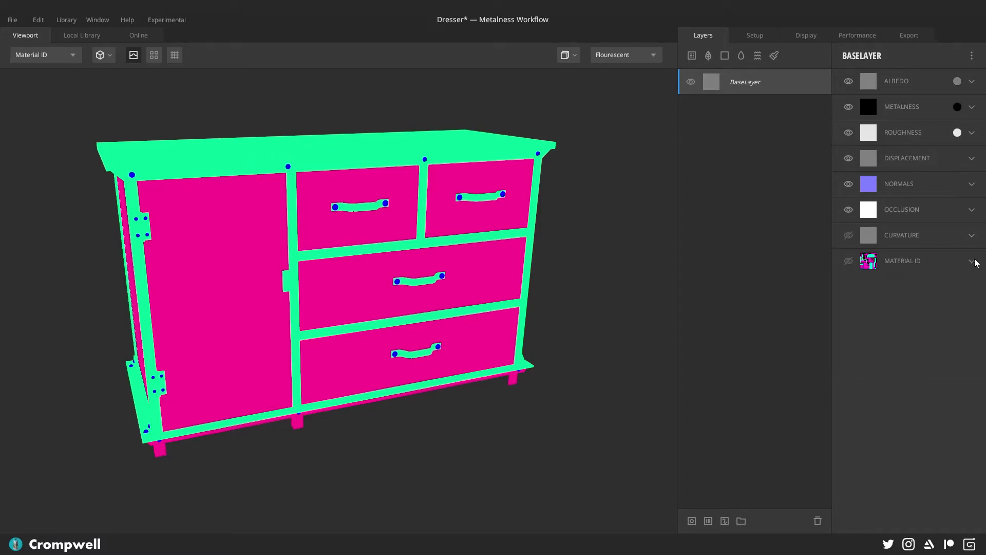
Step: Return the model to PBR Metalness display and add the Walnut Veneer 1X2 M surface as a layer above BaseLayer
key(m)
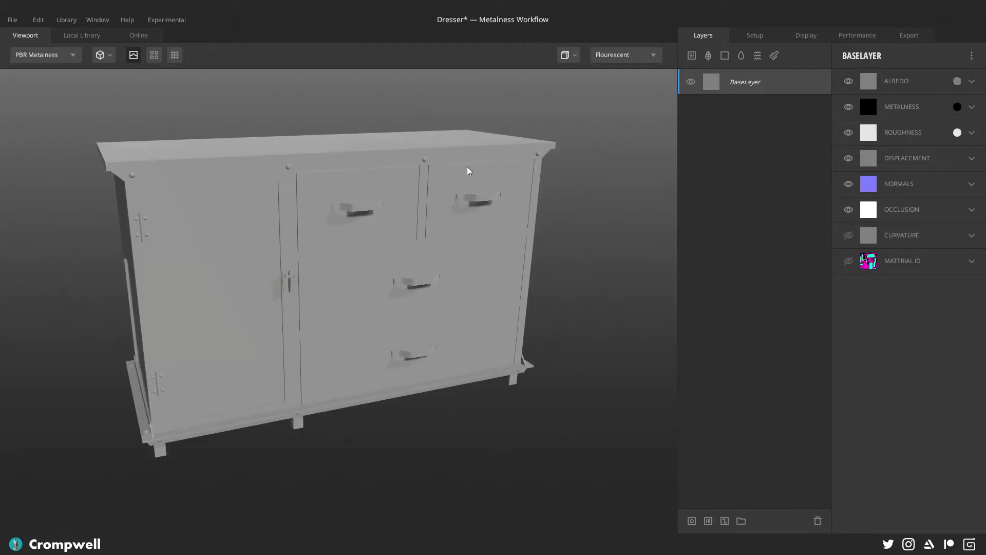
drag(316, 258, 315, 222)
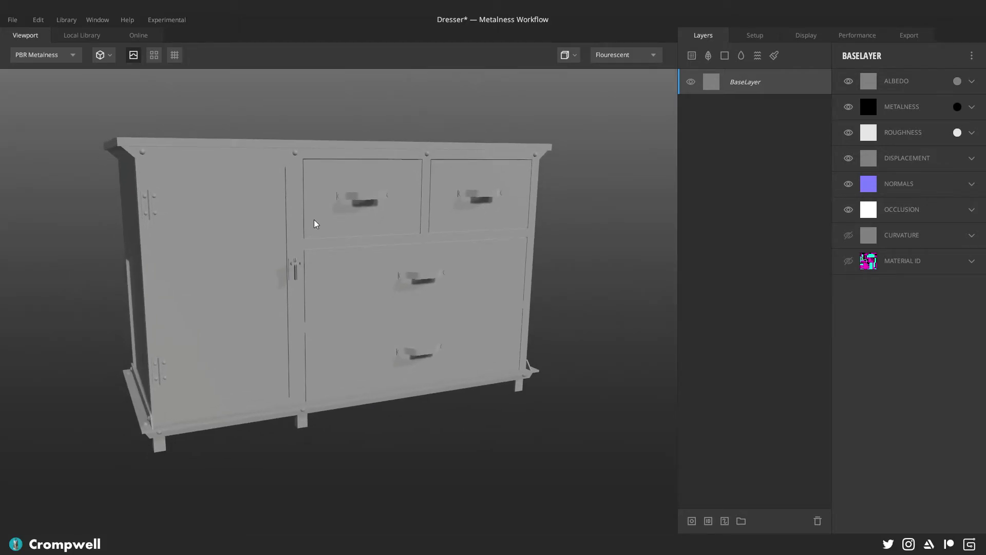
drag(348, 254, 303, 251)
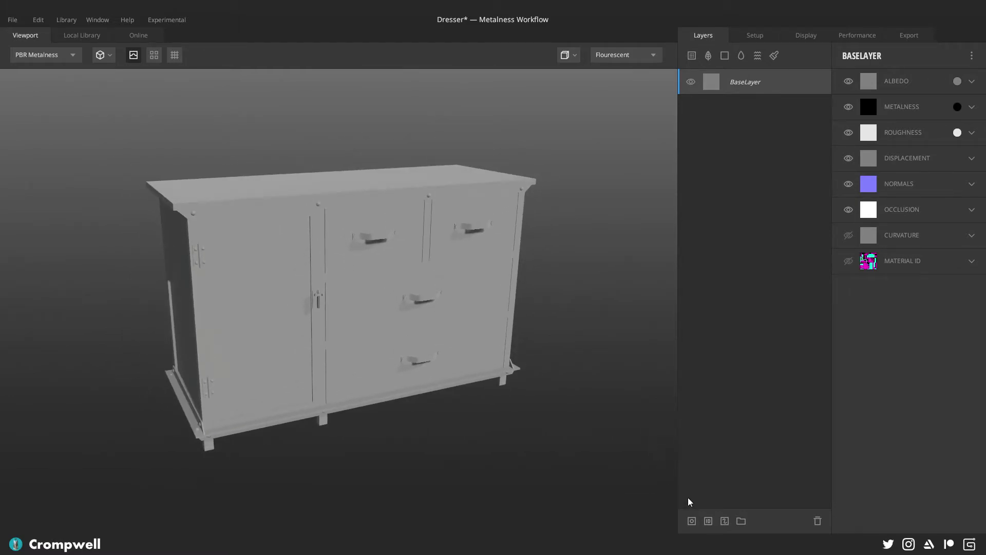
click(692, 55)
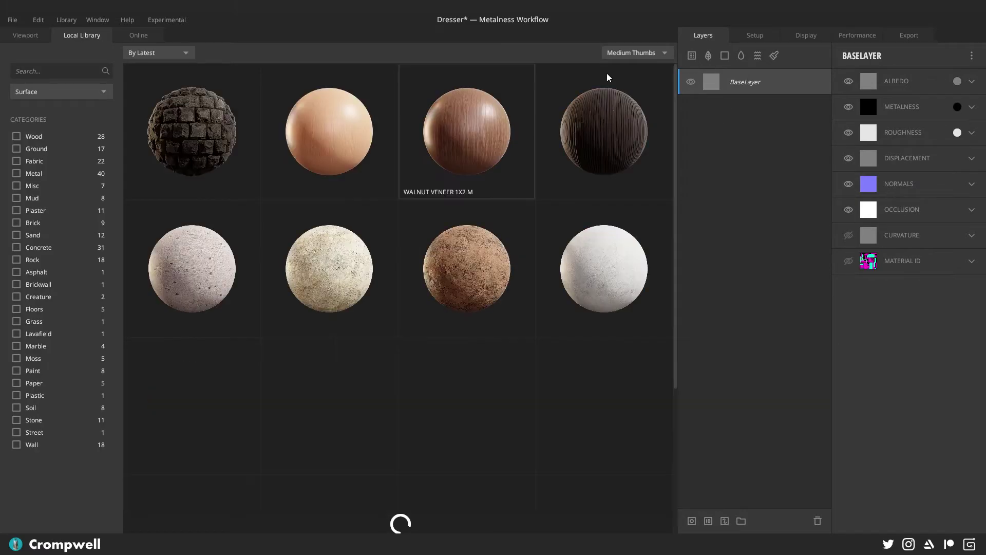
click(451, 113)
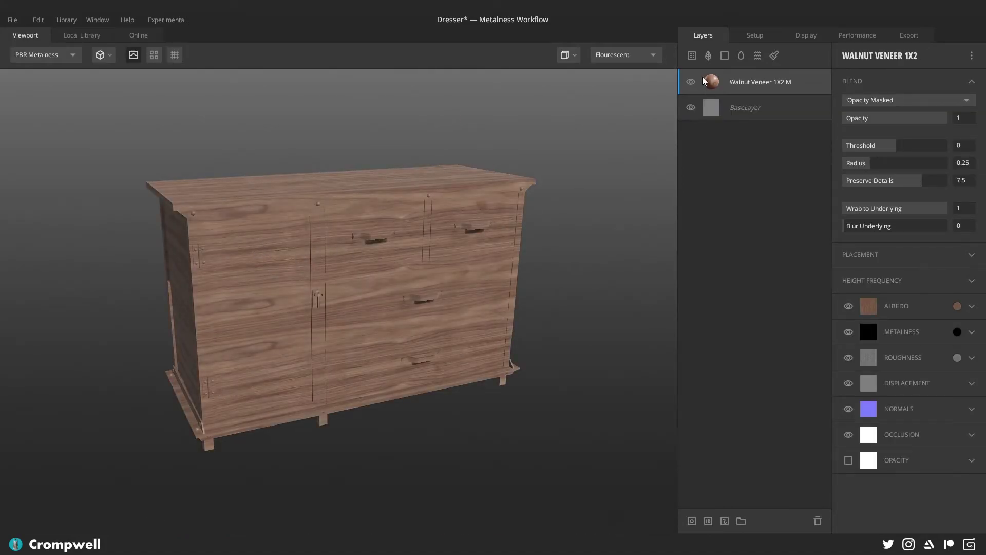
Step: Add the Metal_04 surface from the library's Metal category as a layer above Walnut Veneer 1X2 M
click(692, 55)
scroll(301, 204, down, 5)
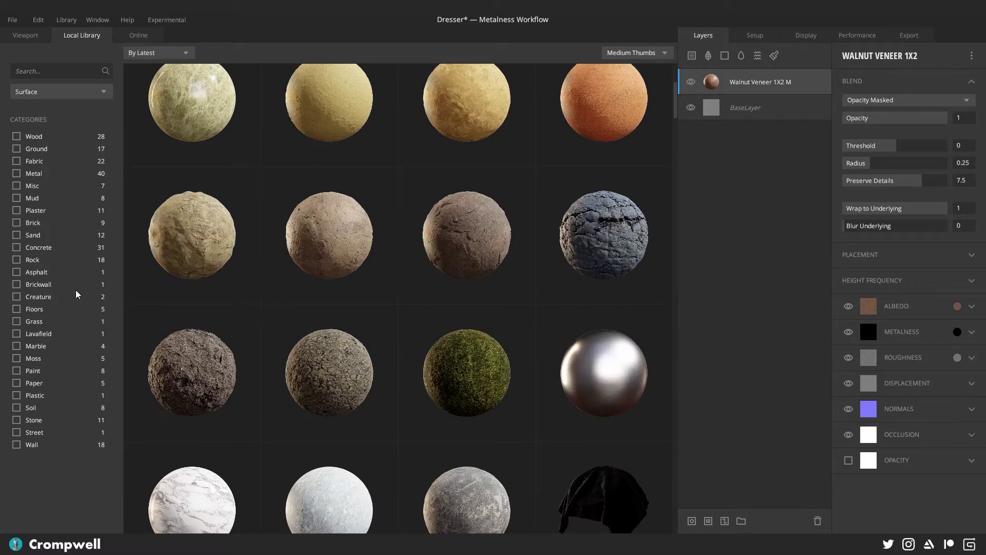
click(16, 174)
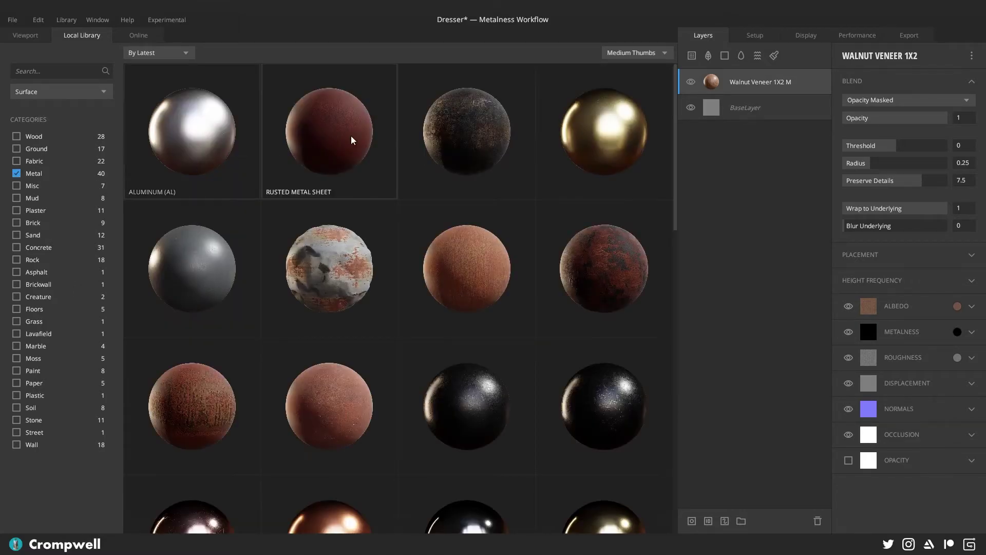
scroll(442, 211, down, 6)
scroll(452, 216, down, 4)
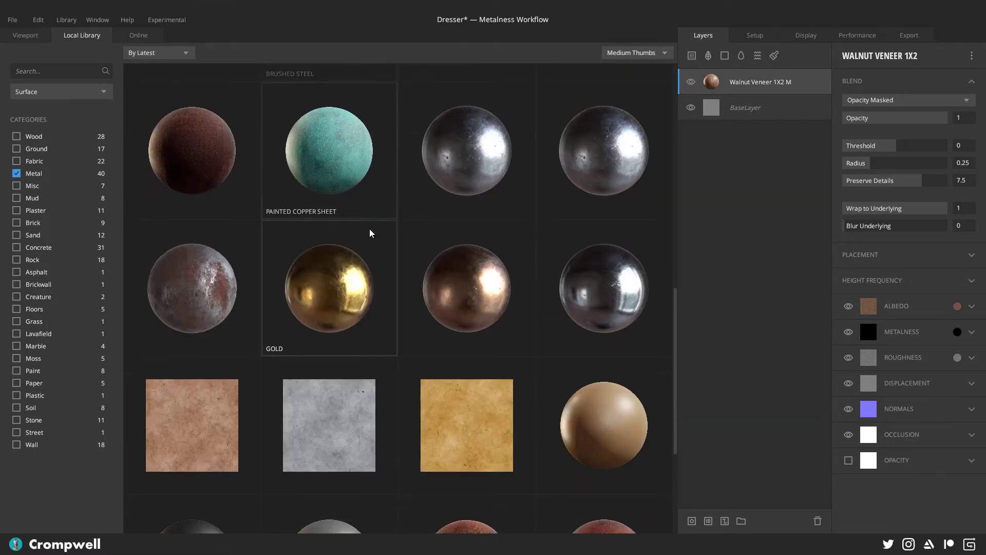
double_click(477, 162)
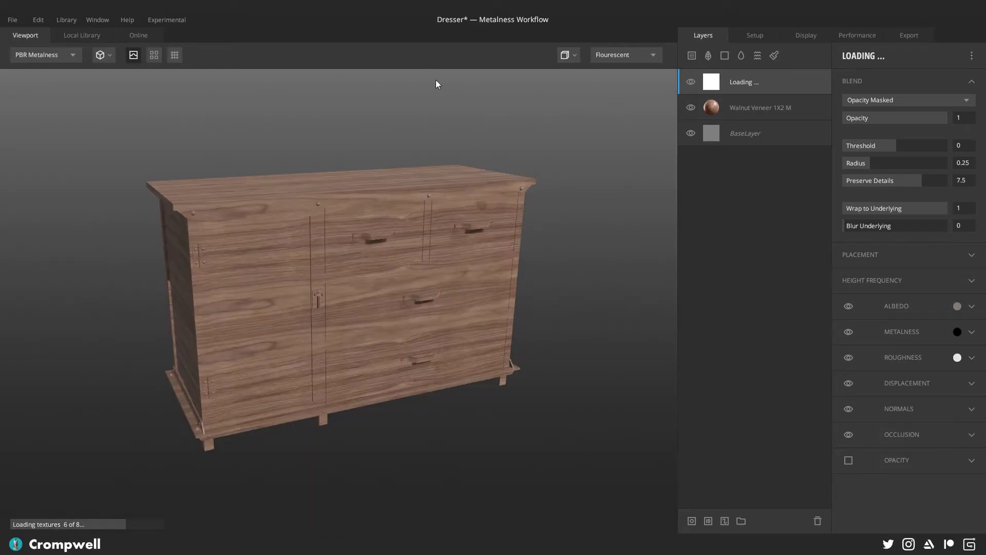
Step: Add the Copper and Metal_Rusted_01 metal surfaces as layers above Metal_04
scroll(277, 263, down, 5)
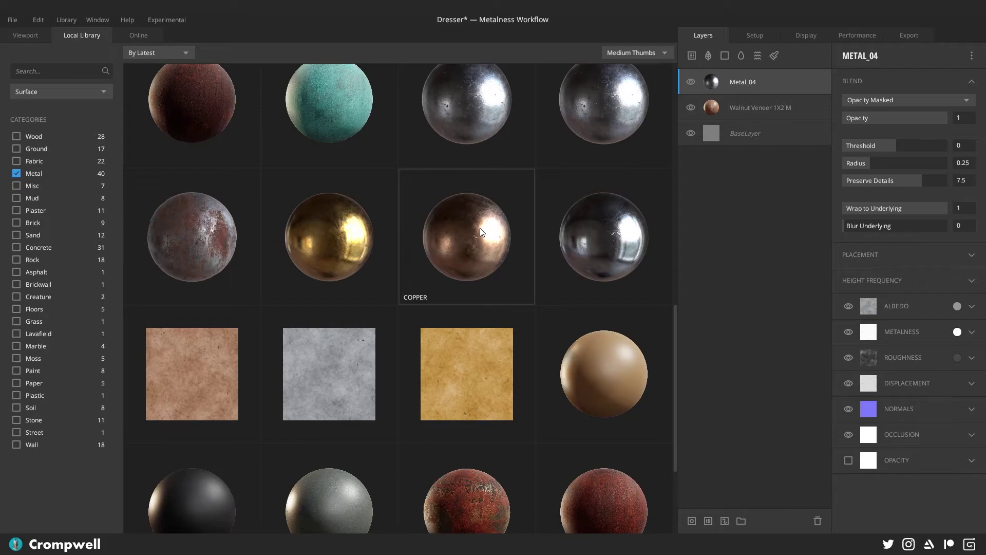
double_click(480, 227)
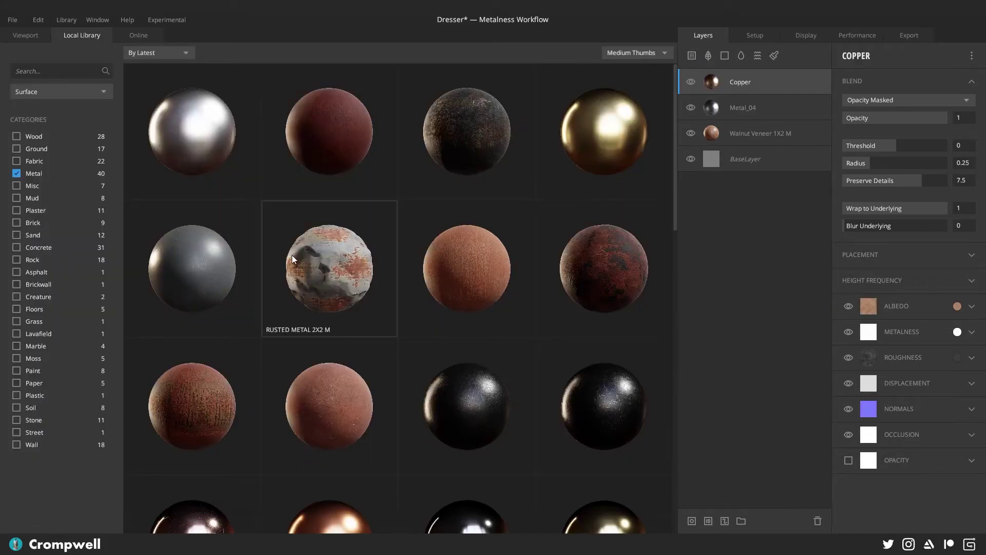
scroll(293, 252, down, 5)
scroll(308, 231, down, 5)
double_click(213, 238)
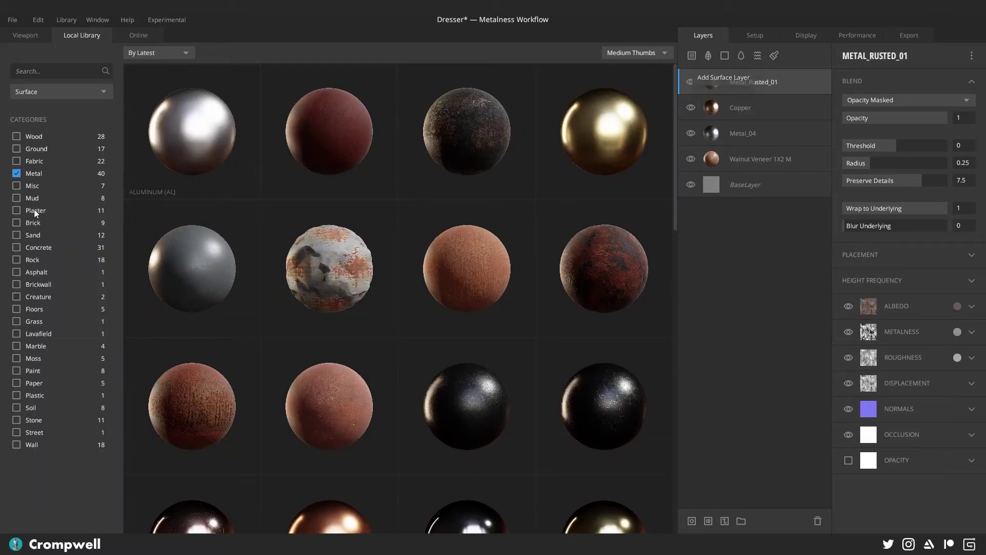
Step: Clear the Metal category filter and add the Wood Dark Grain smart material above Metal_Rusted_01
click(16, 176)
click(57, 92)
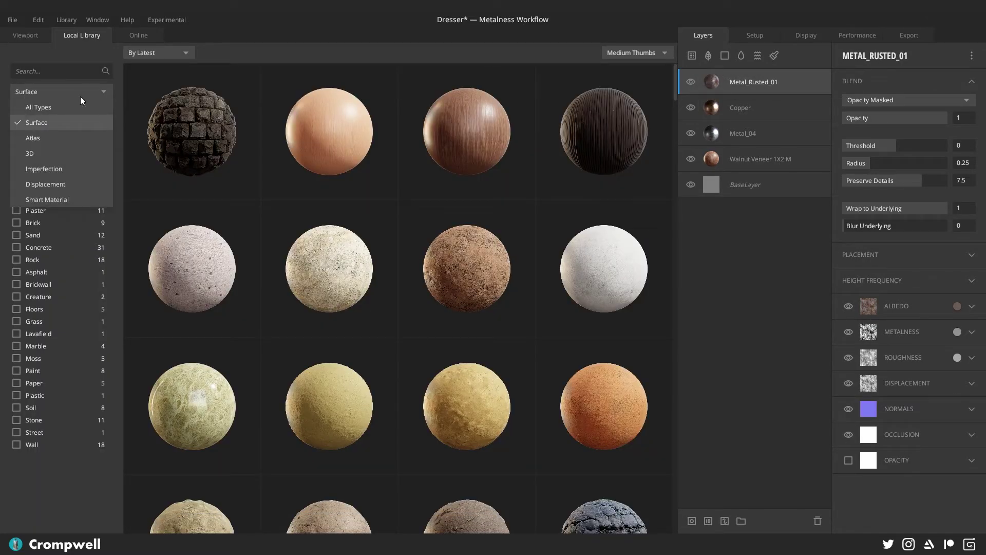
click(41, 200)
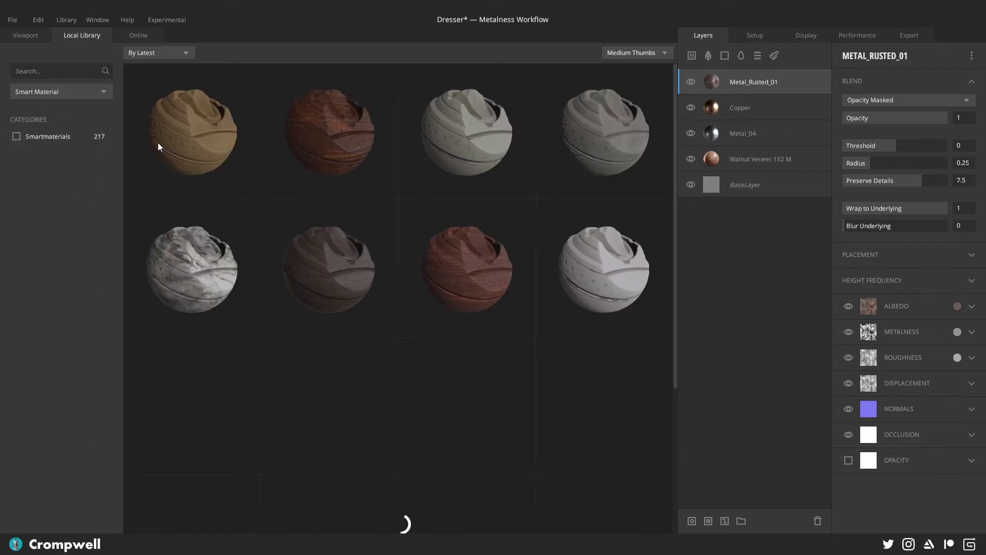
double_click(321, 132)
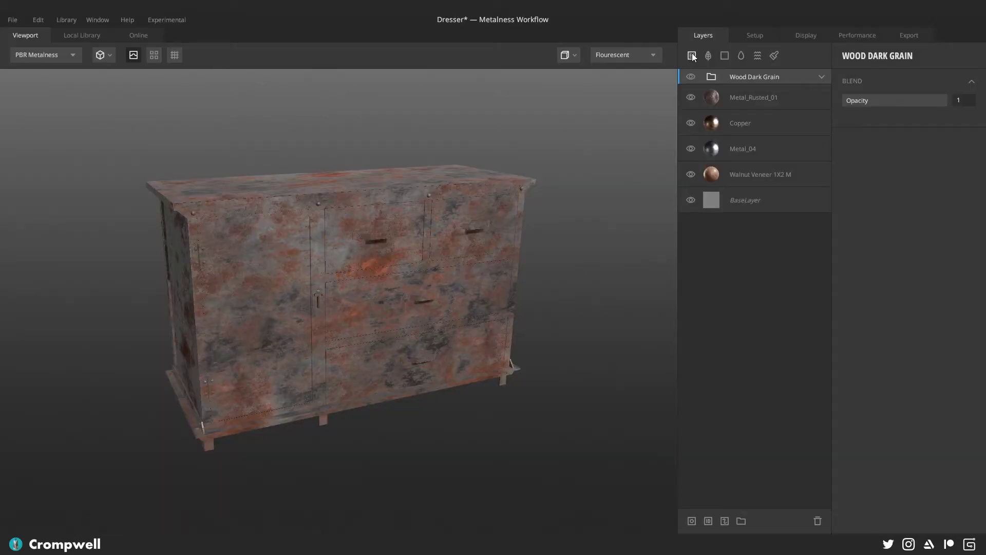
Step: Add the Galvanized Furniture Metal smart material above Wood Dark Grain
click(692, 54)
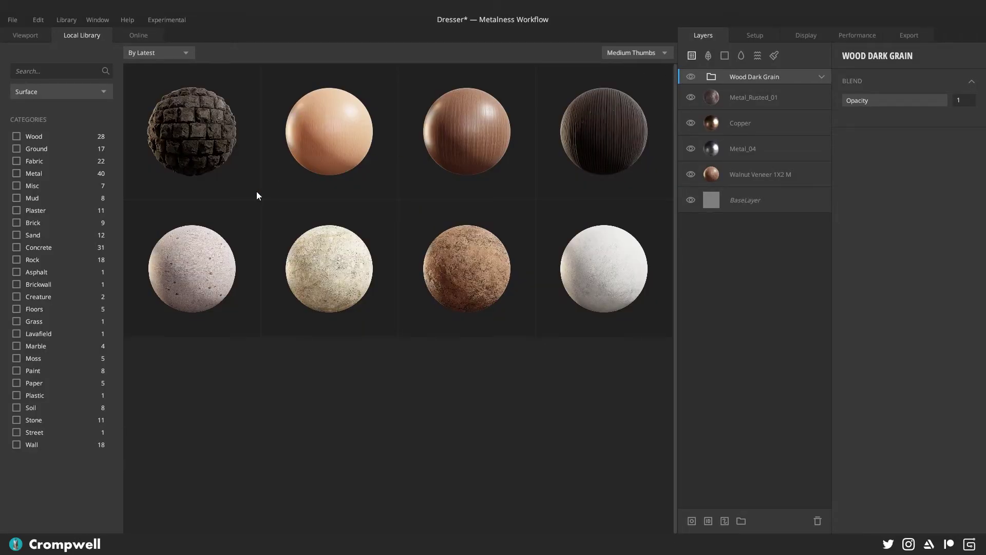
scroll(327, 200, down, 5)
click(24, 91)
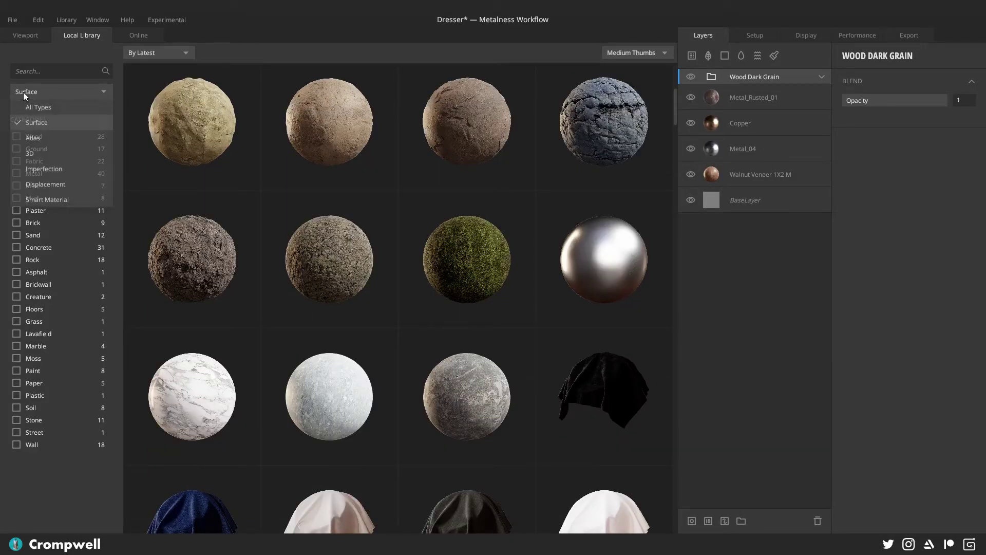
click(32, 198)
scroll(482, 276, down, 6)
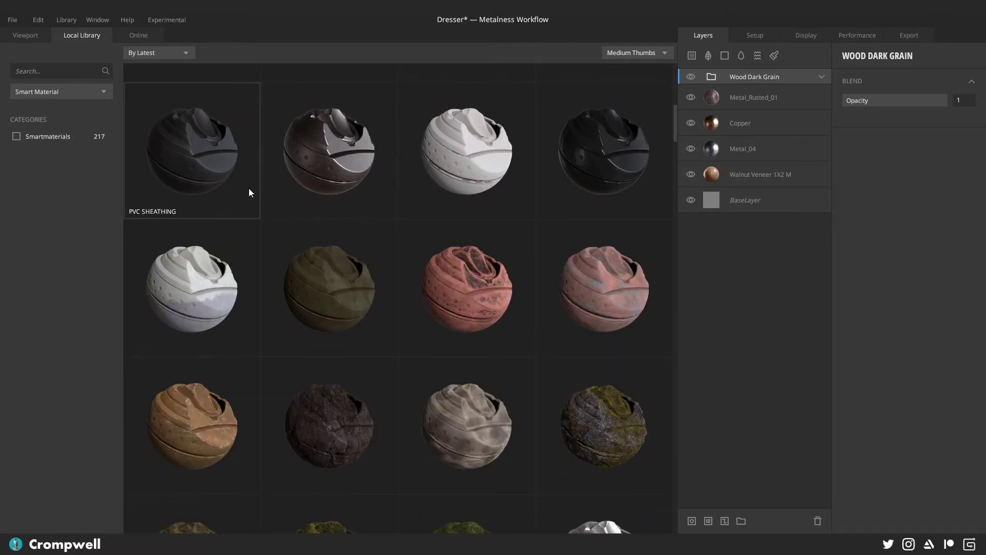
scroll(241, 190, down, 5)
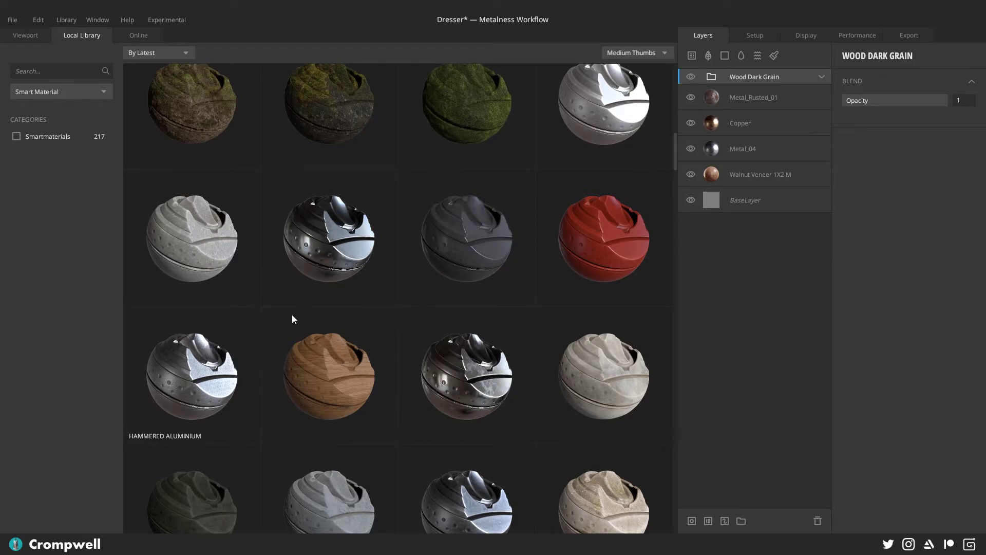
scroll(455, 243, down, 1)
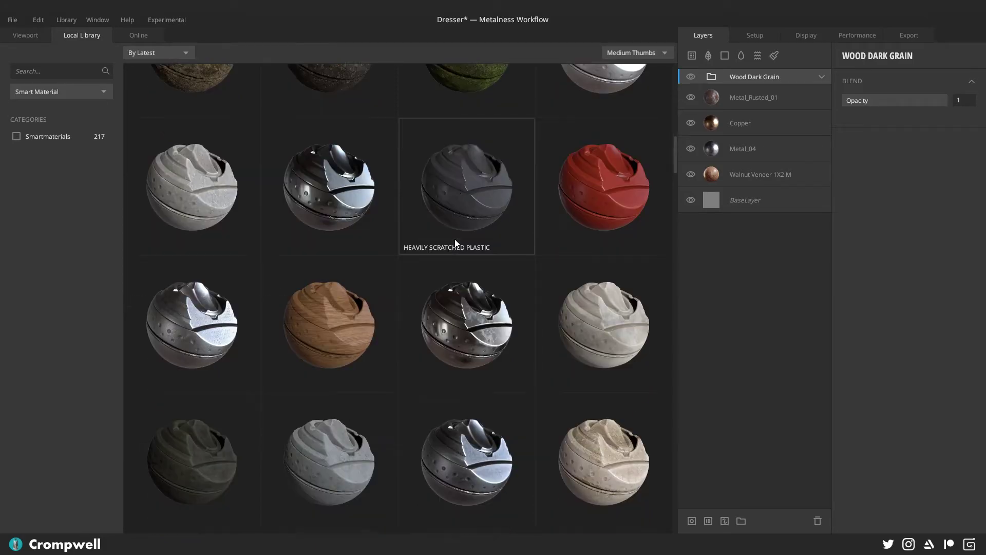
scroll(454, 238, down, 2)
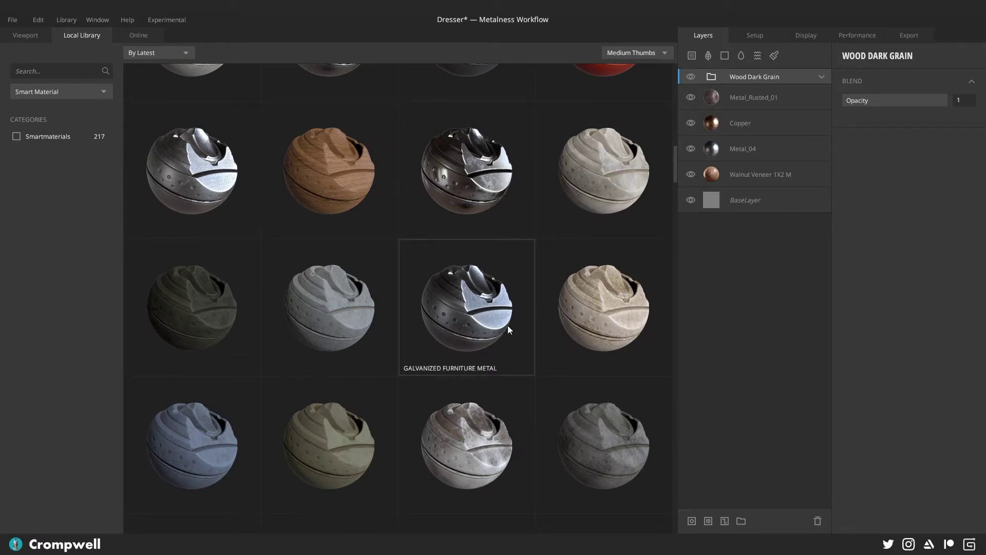
click(468, 315)
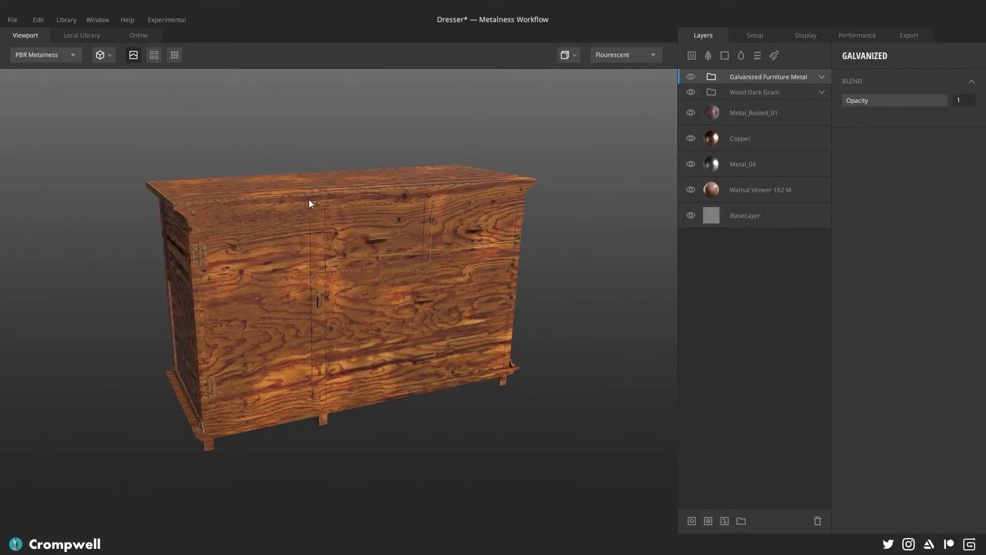
drag(551, 165, 398, 208)
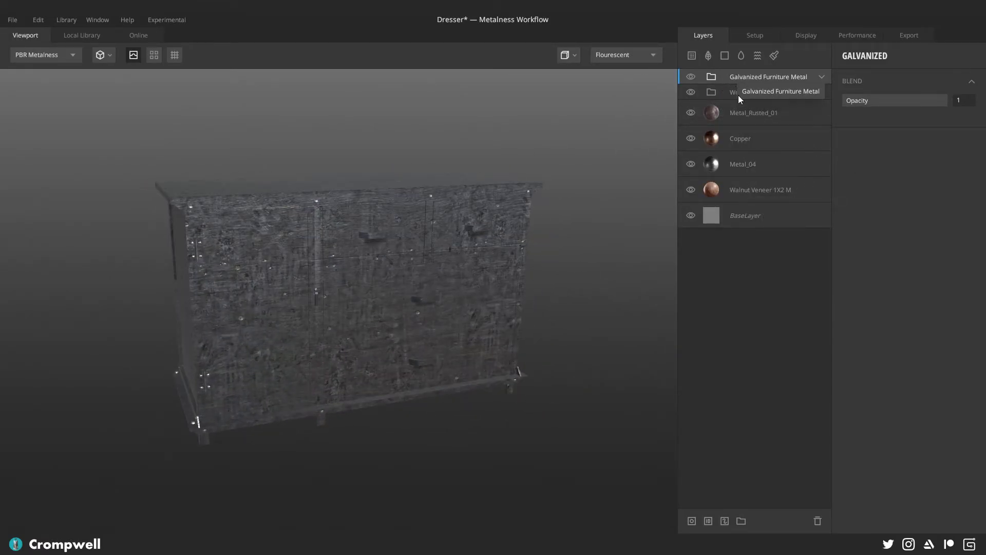
Step: Add a material ID mask to the Walnut Veneer 1X2 M layer and enable the Metal ID in it
click(735, 184)
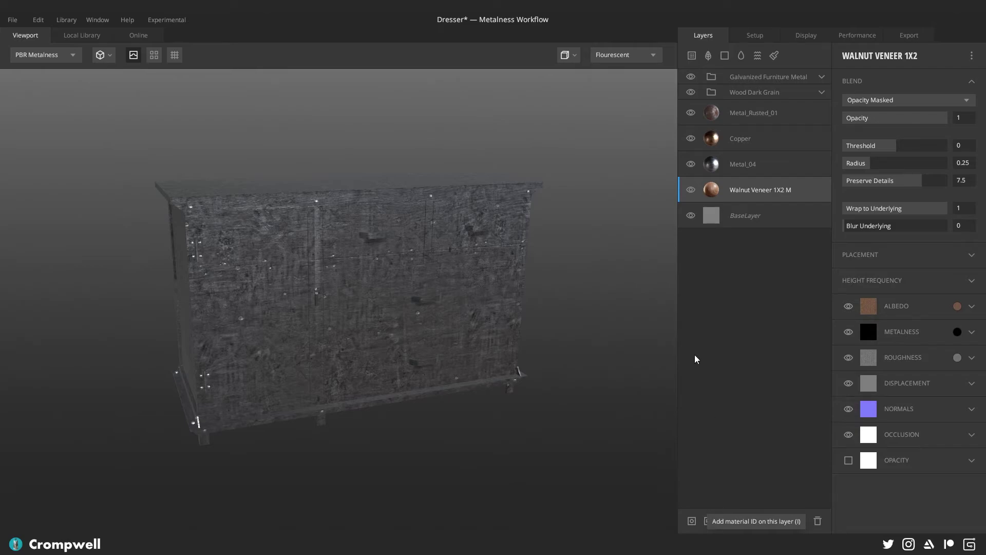
key(i)
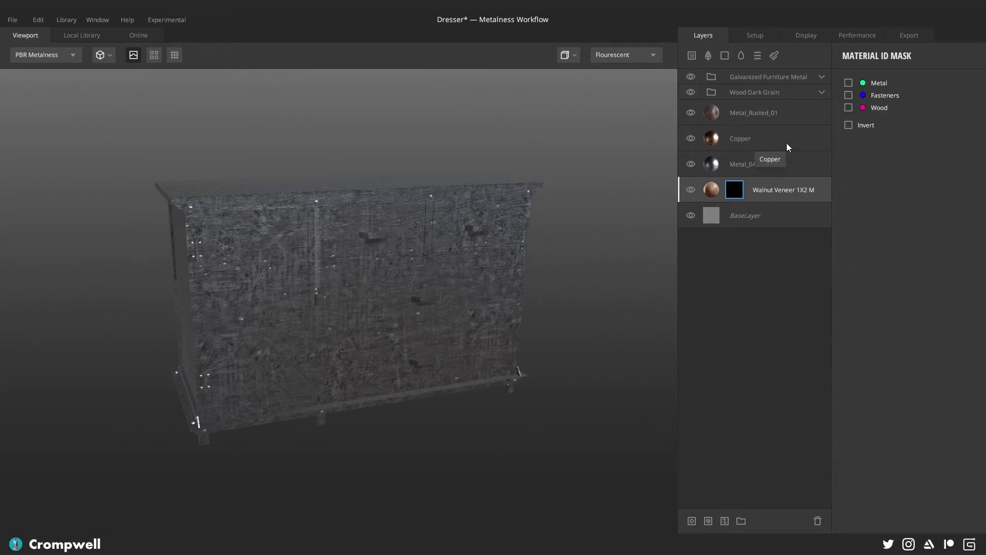
click(848, 83)
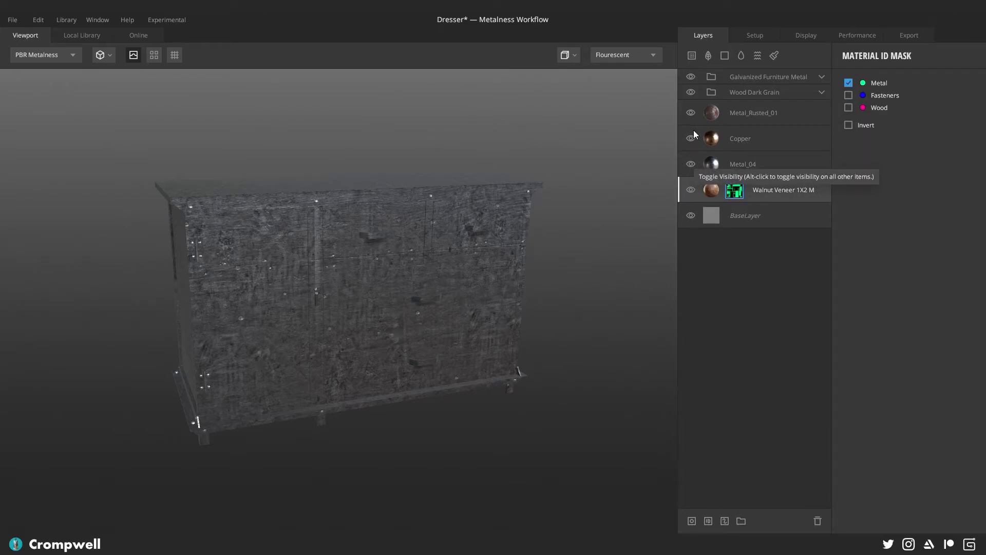
Step: Hide every layer and group above Walnut Veneer 1X2 M and inspect the masked veneer on the dresser
drag(693, 131, 691, 75)
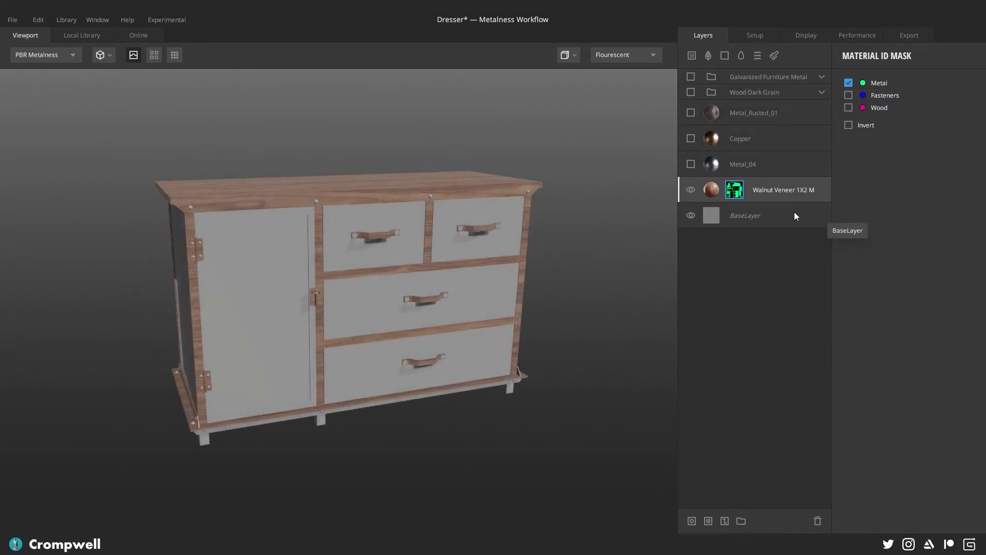
drag(285, 224, 341, 346)
scroll(271, 293, up, 3)
scroll(270, 292, down, 4)
scroll(306, 246, up, 2)
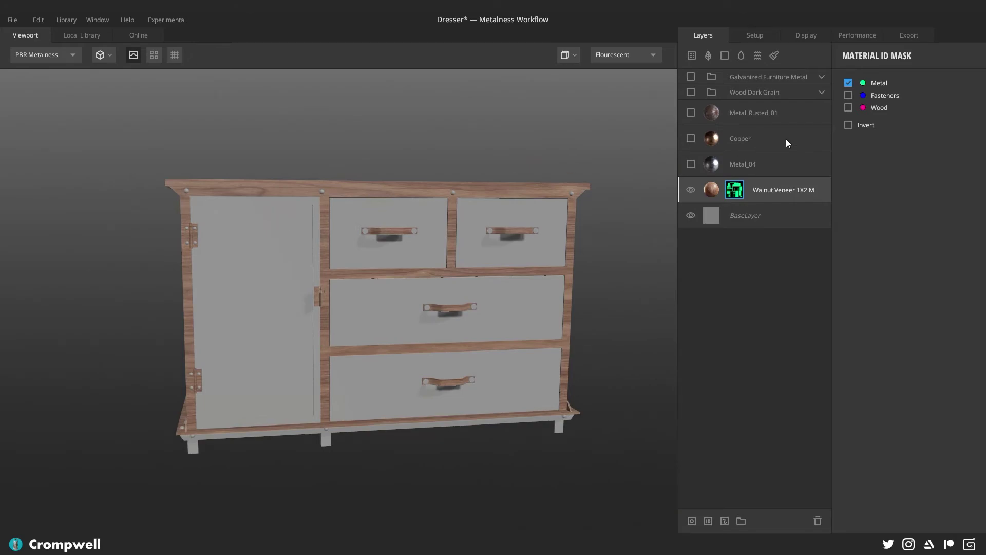
Step: Try the Fasteners and Wood IDs in the Walnut Veneer layer's mask in place of Metal, and remove the mask
click(848, 83)
click(848, 95)
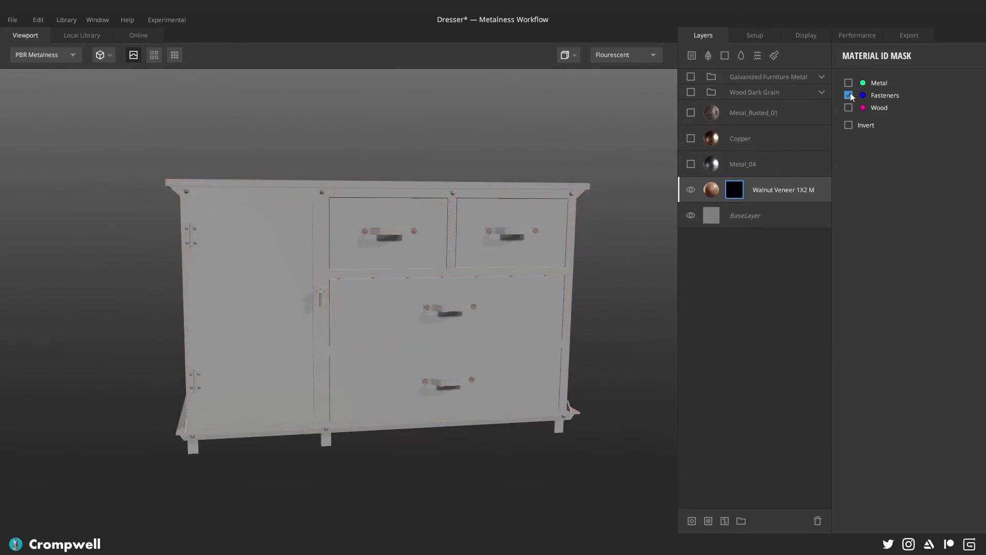
click(849, 107)
click(849, 107)
right_click(736, 191)
click(759, 257)
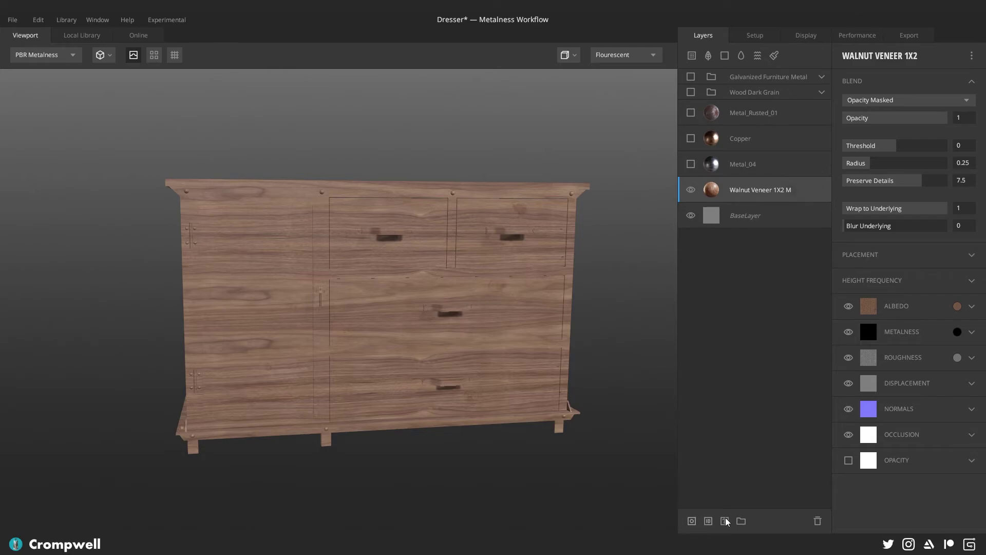
Step: Put the Walnut Veneer 1X2 M layer into a new group named Wood
click(741, 521)
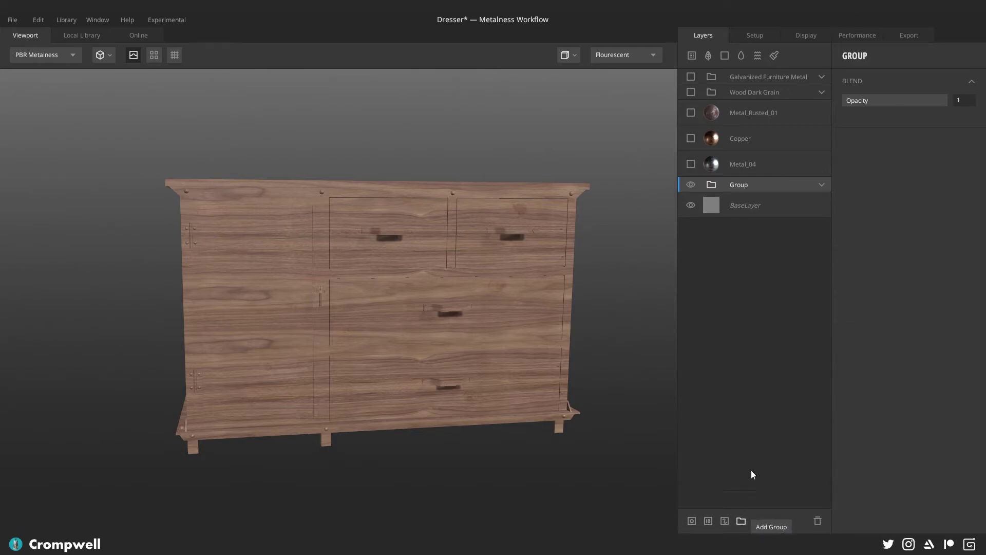
double_click(744, 185)
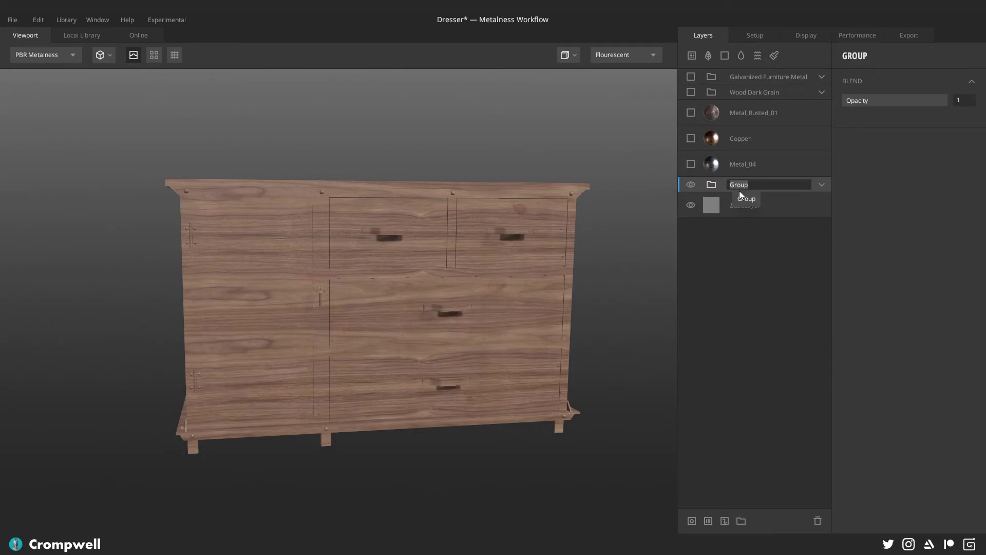
text(Wood)
key(Return)
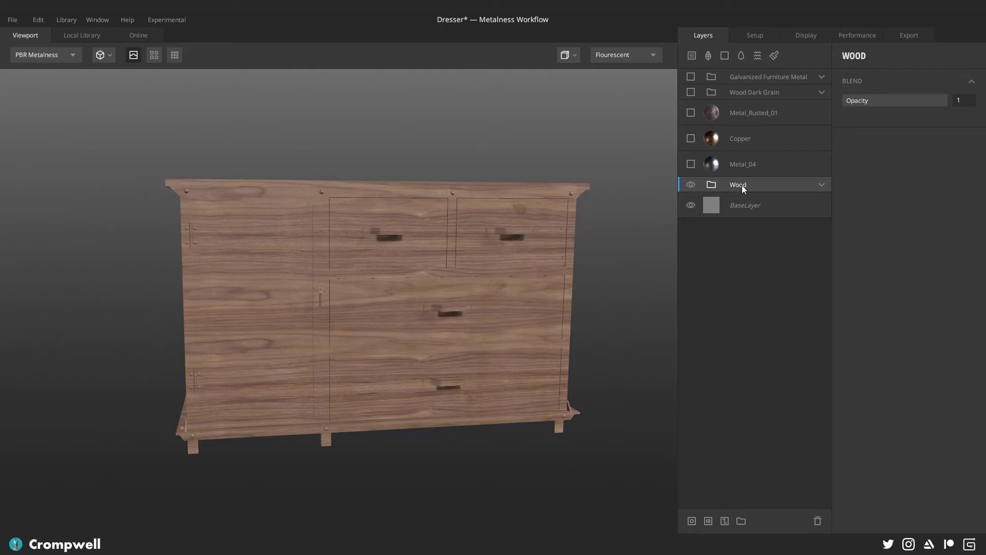
Step: Move Wood Dark Grain into the Wood group above the walnut veneer and make it visible
click(821, 184)
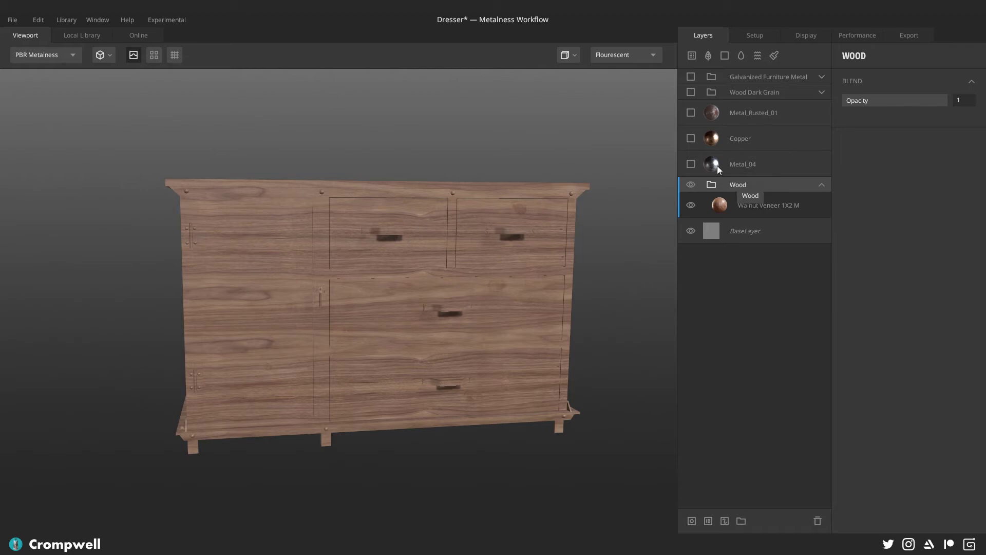
drag(756, 90, 737, 192)
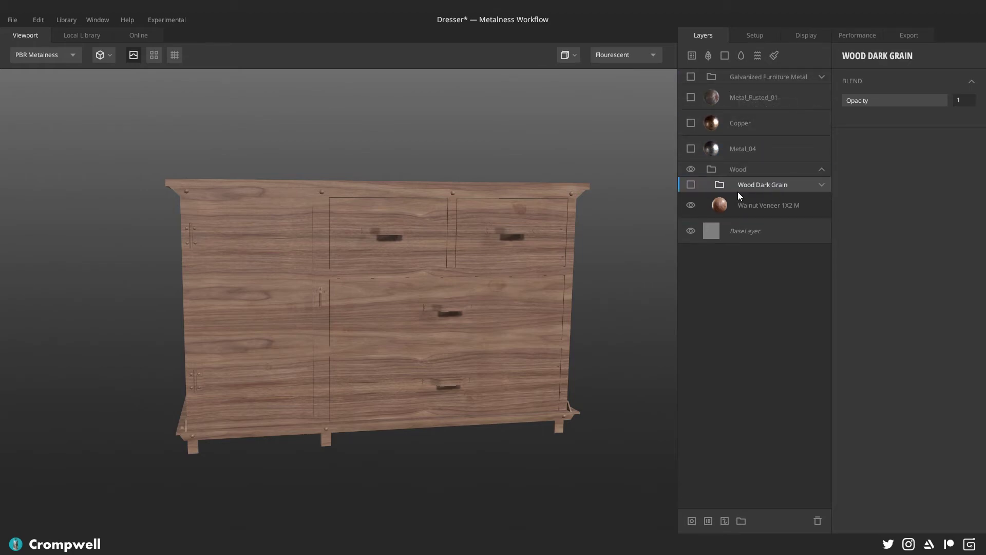
click(690, 184)
Step: Put the Metal_04 layer into a new group named Metal
click(744, 146)
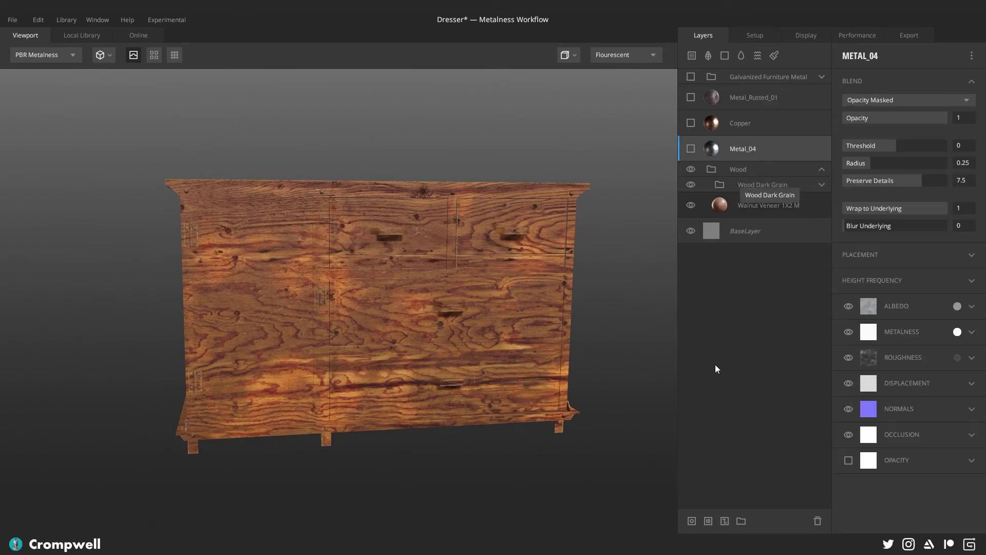
click(740, 520)
double_click(736, 144)
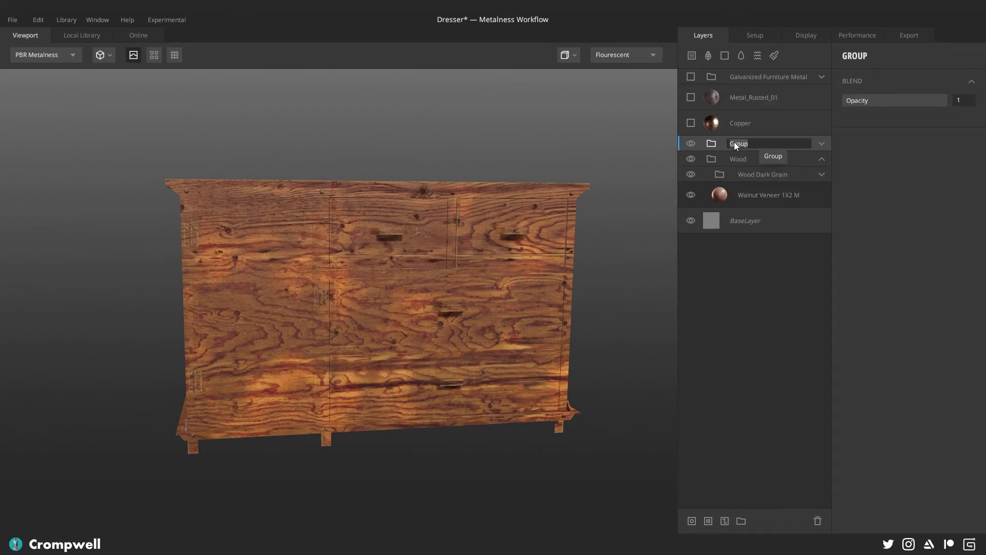
text(Metal)
key(Return)
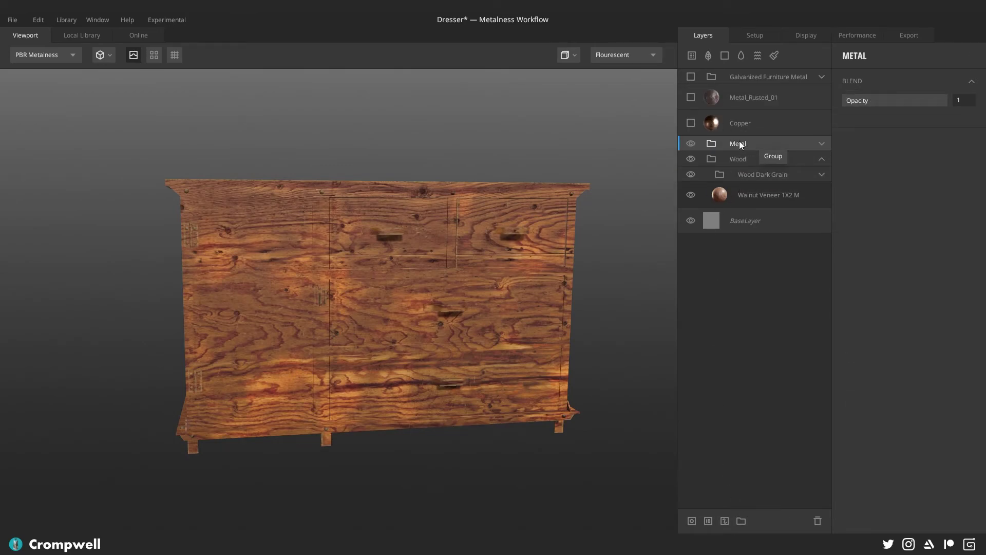
Step: Move the Galvanized Furniture Metal group and the Metal_Rusted_01 layer into the Metal group, and expand that group
click(732, 121)
click(747, 99)
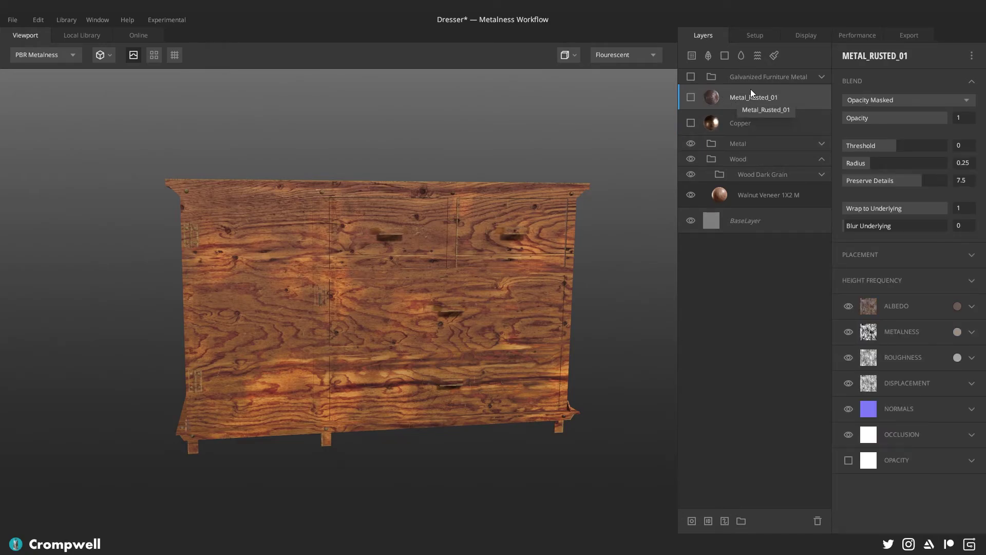
shift+click(744, 76)
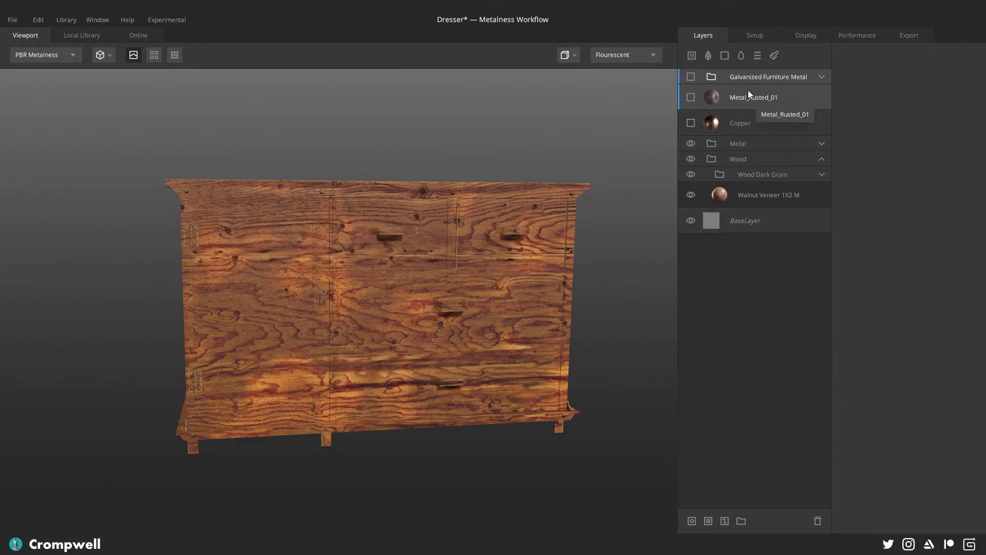
mouse_move(748, 92)
mouse_down()
mouse_move(750, 116)
mouse_move(741, 106)
mouse_up()
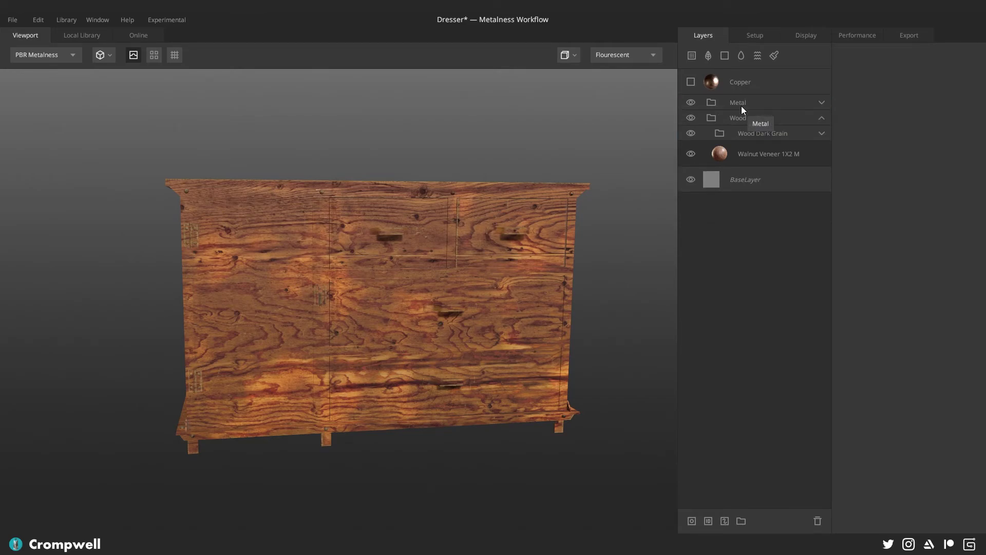
click(821, 134)
click(821, 133)
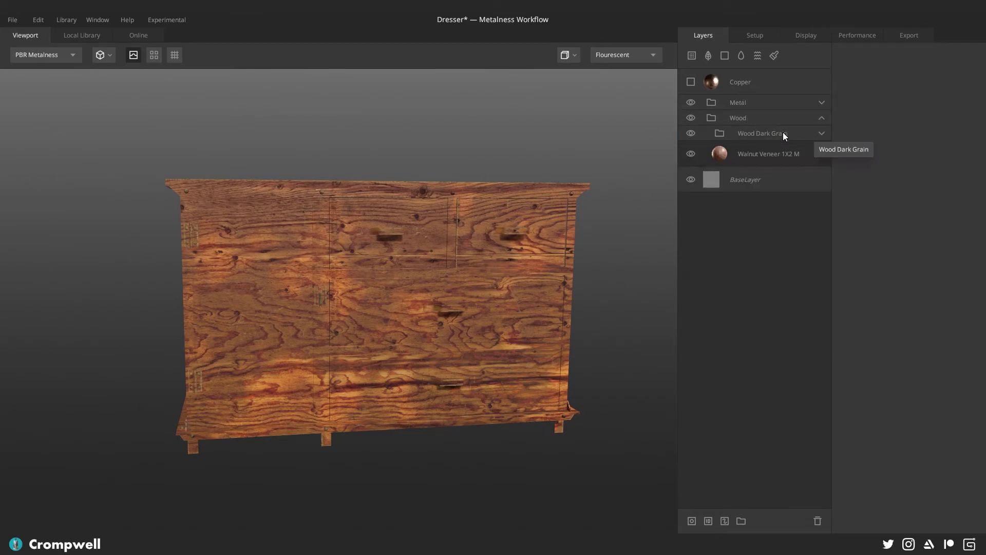
click(821, 102)
click(748, 123)
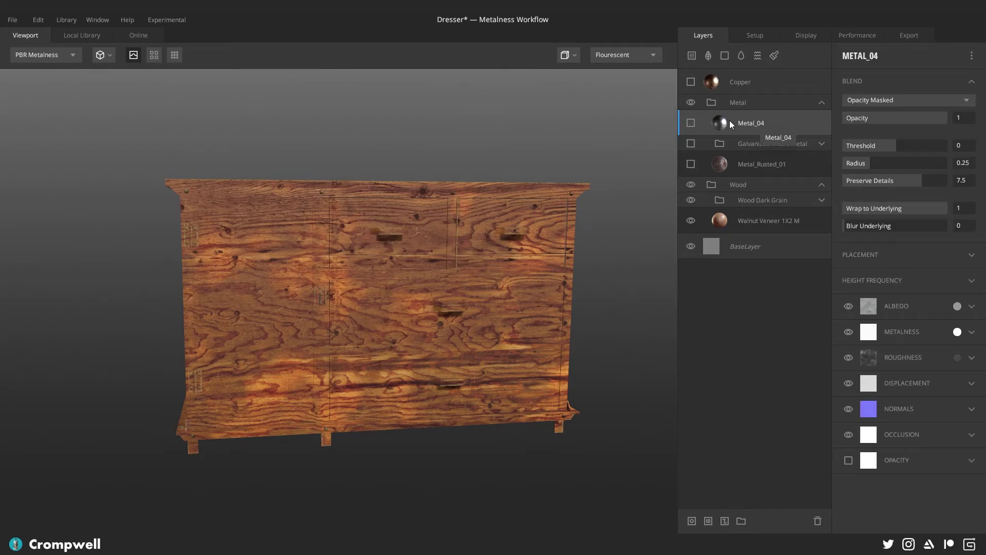
Step: Put the Copper layer into a new group named Fastener and expand the group
mouse_move(732, 85)
mouse_down()
mouse_move(735, 95)
mouse_move(733, 77)
mouse_up()
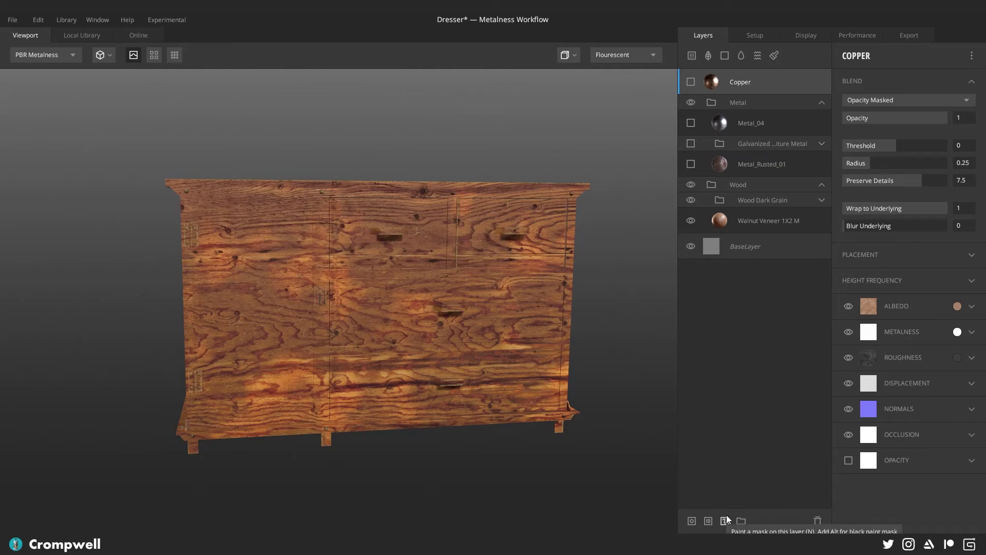
click(741, 521)
double_click(737, 76)
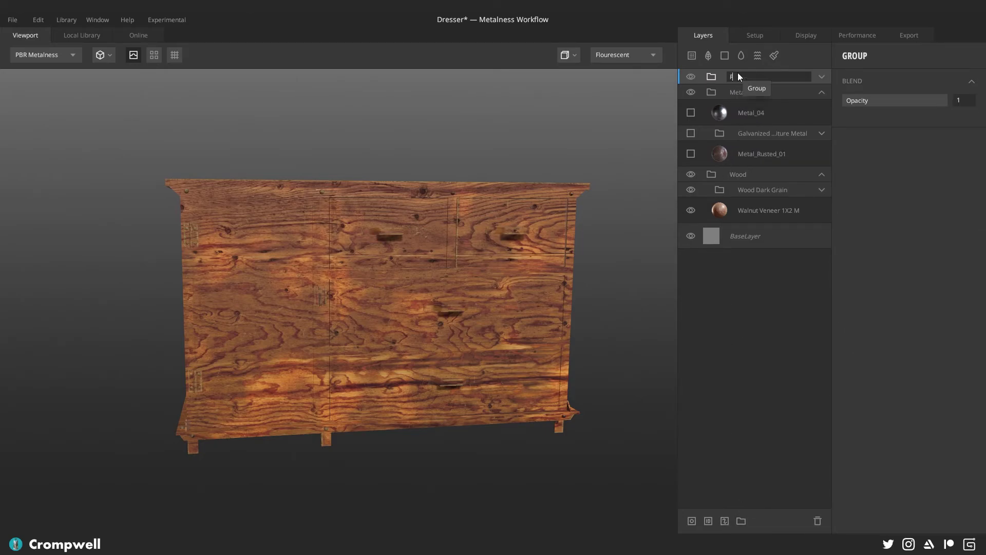
text(Fastener)
key(Return)
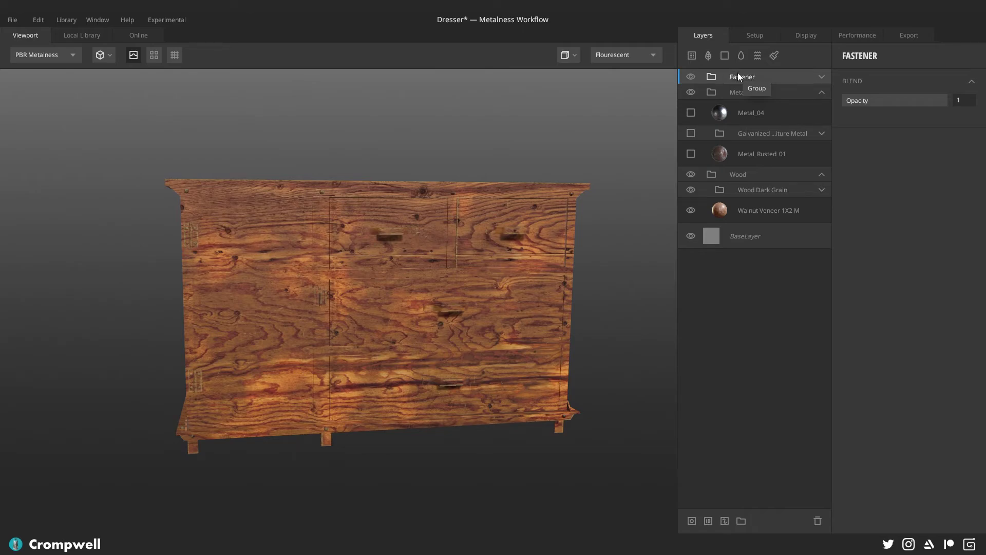
click(821, 77)
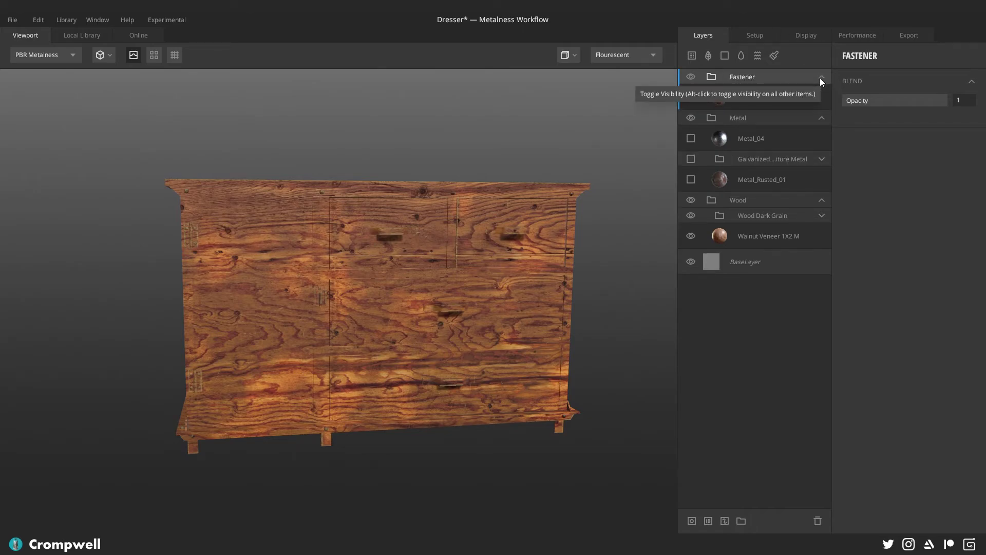
click(820, 216)
click(822, 215)
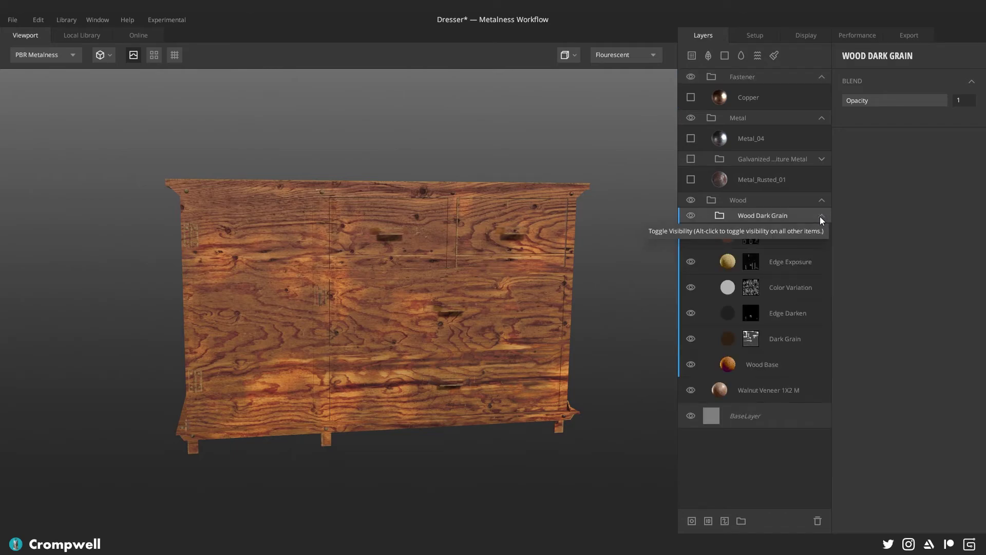
click(820, 216)
Step: Add a material ID mask to the Fastener group and sample the Fasteners ID from a bolt on the dresser
click(713, 76)
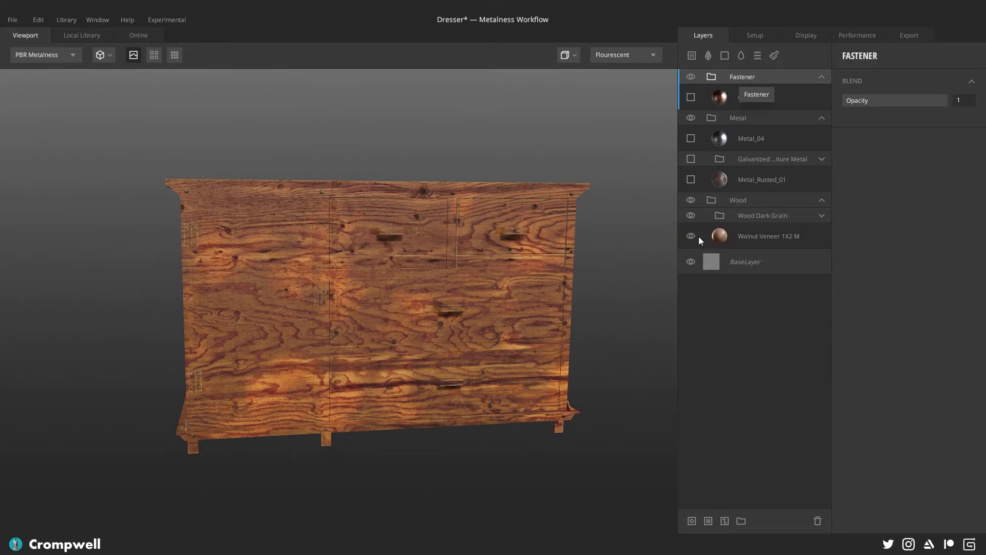
click(708, 521)
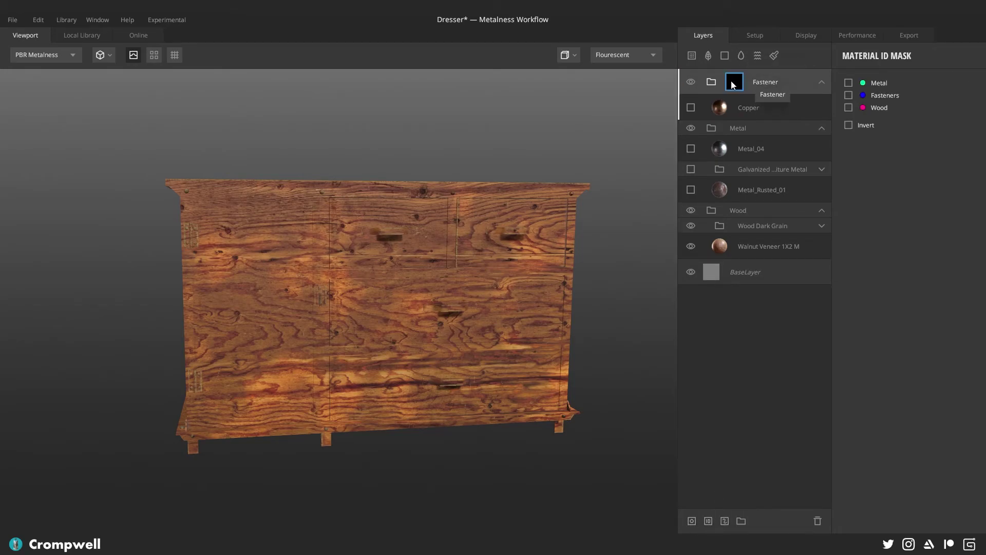
drag(299, 213, 341, 262)
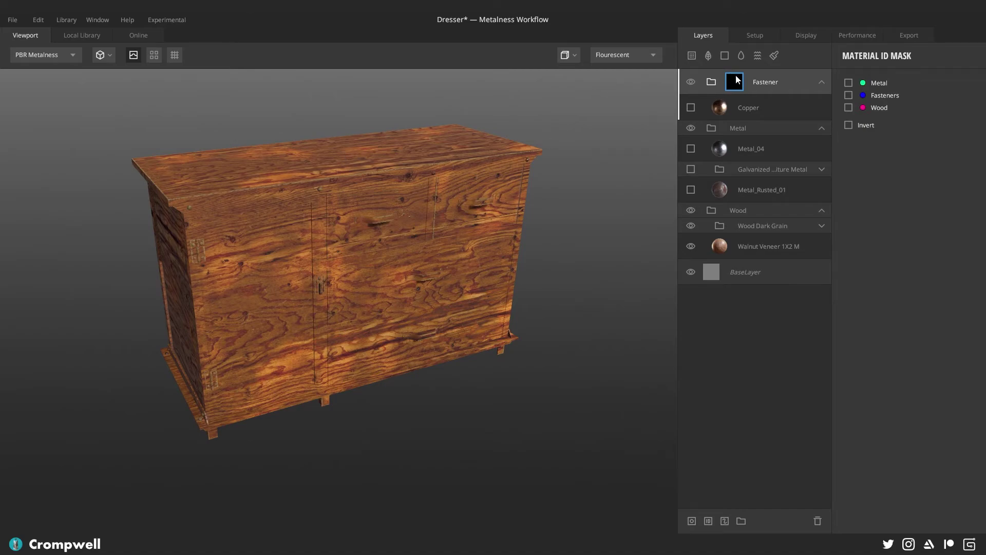
mouse_move(255, 171)
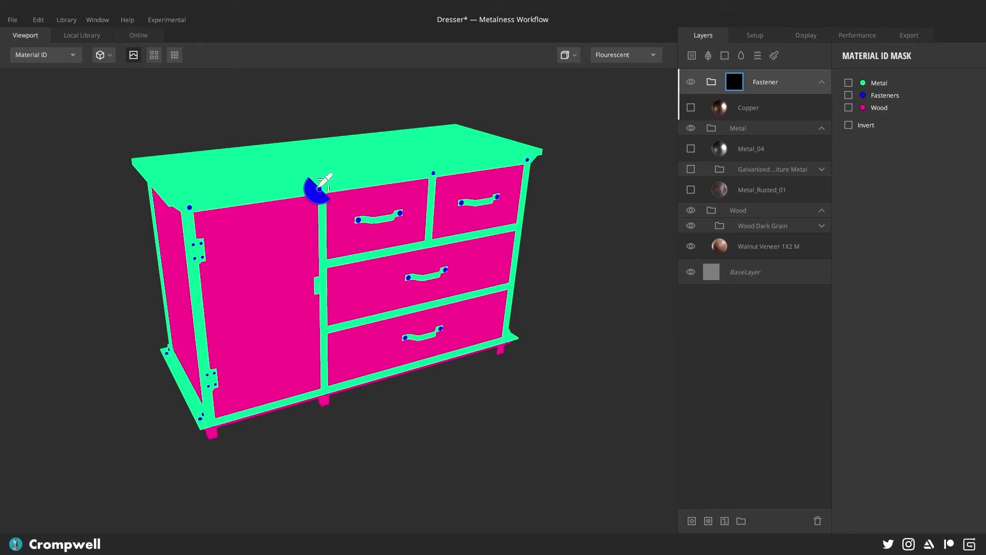
click(319, 189)
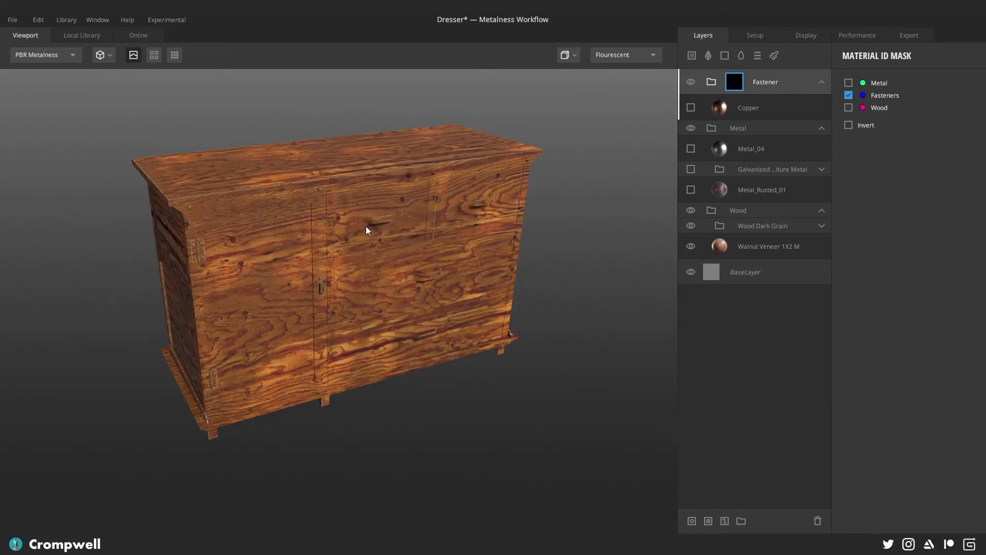
Step: Toggle the Fasteners ID off and on again from a bolt head, and make the Copper layer visible
scroll(315, 201, up, 10)
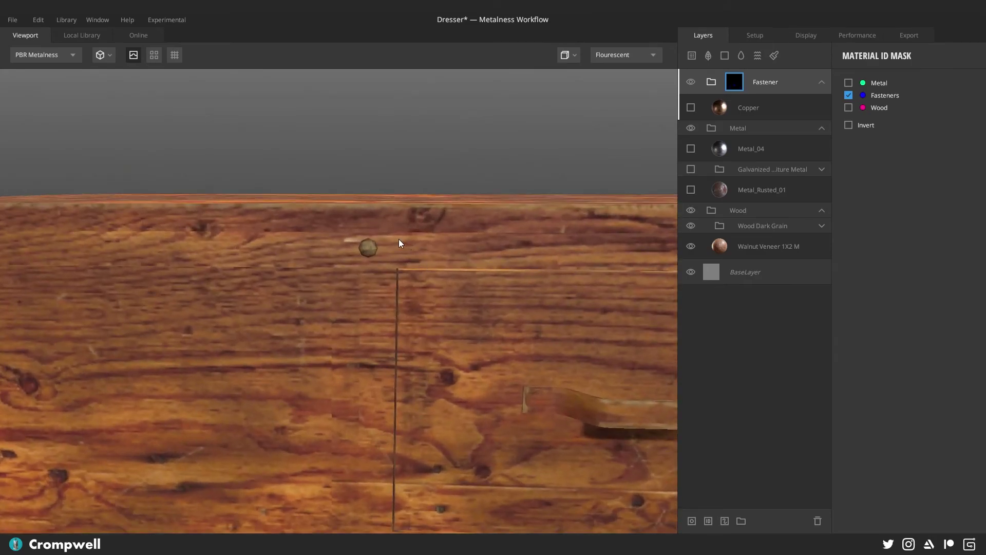
click(366, 247)
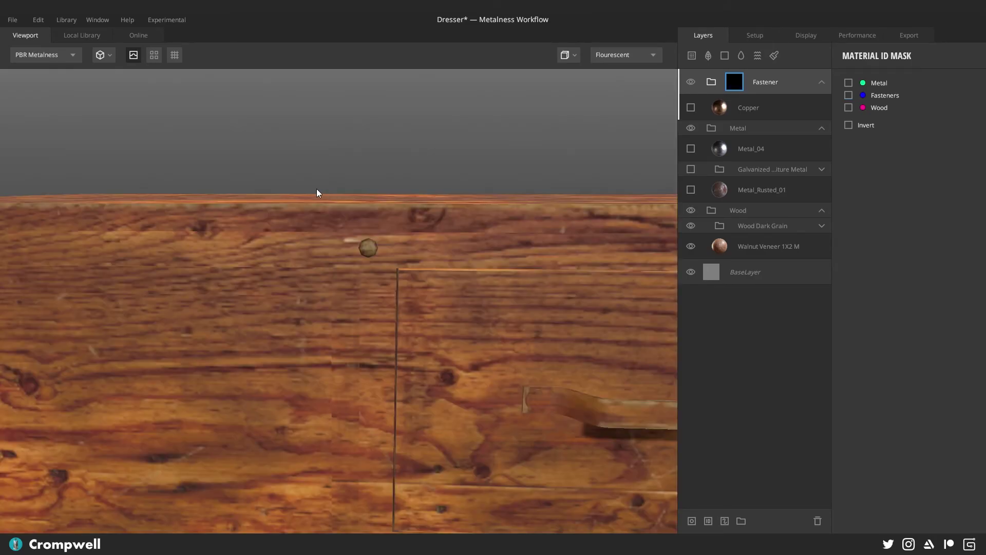
middle_drag(316, 189, 437, 262)
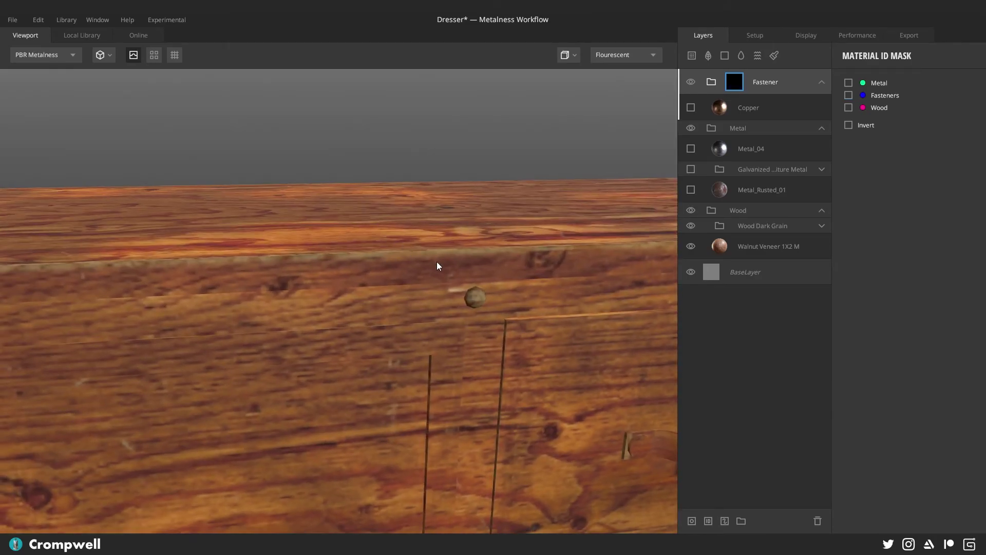
click(475, 297)
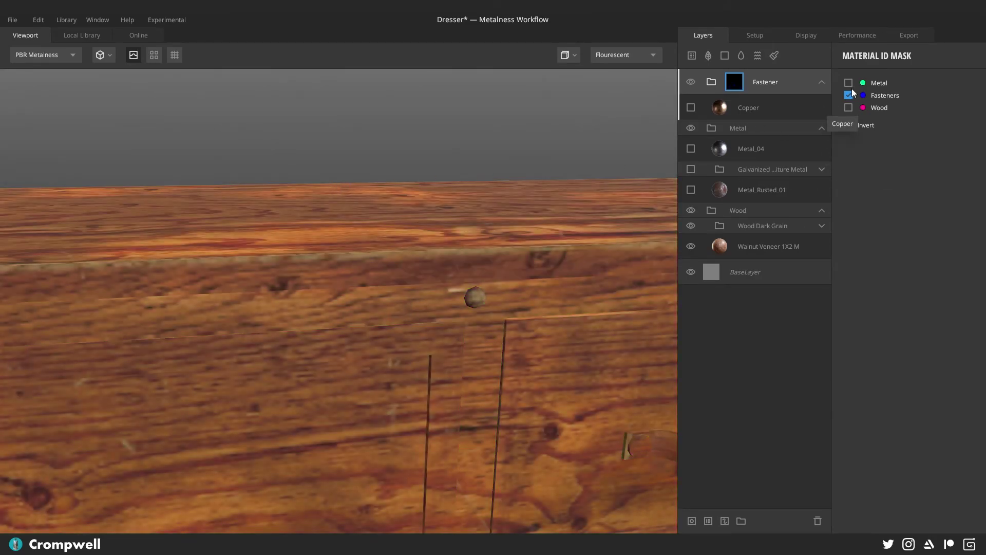
click(691, 108)
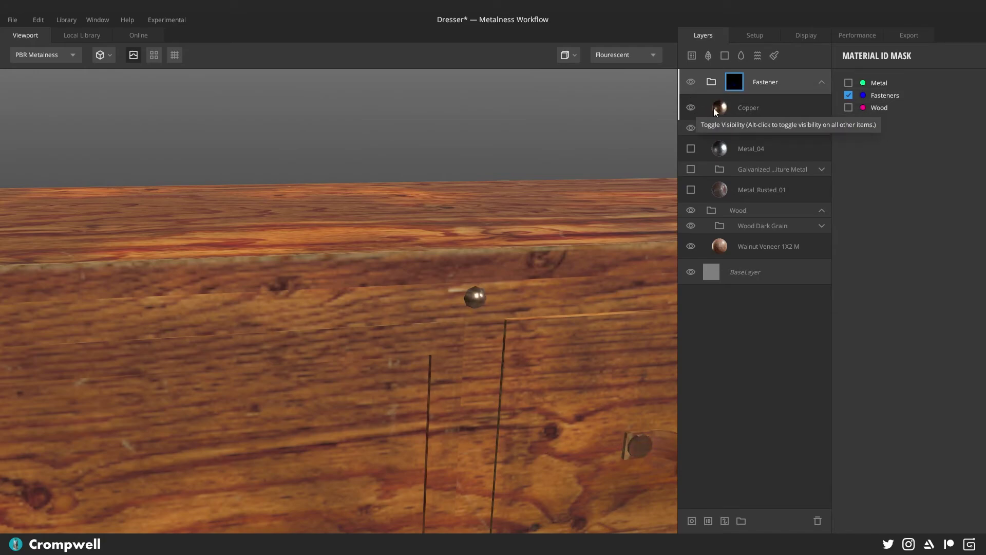
drag(398, 256, 343, 181)
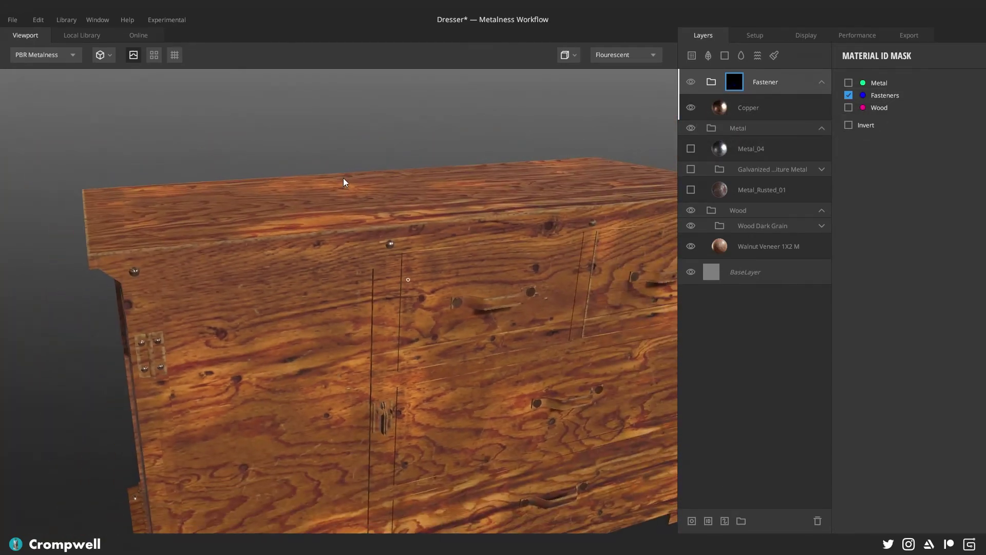
Step: Collapse the Fastener group
click(804, 82)
click(821, 81)
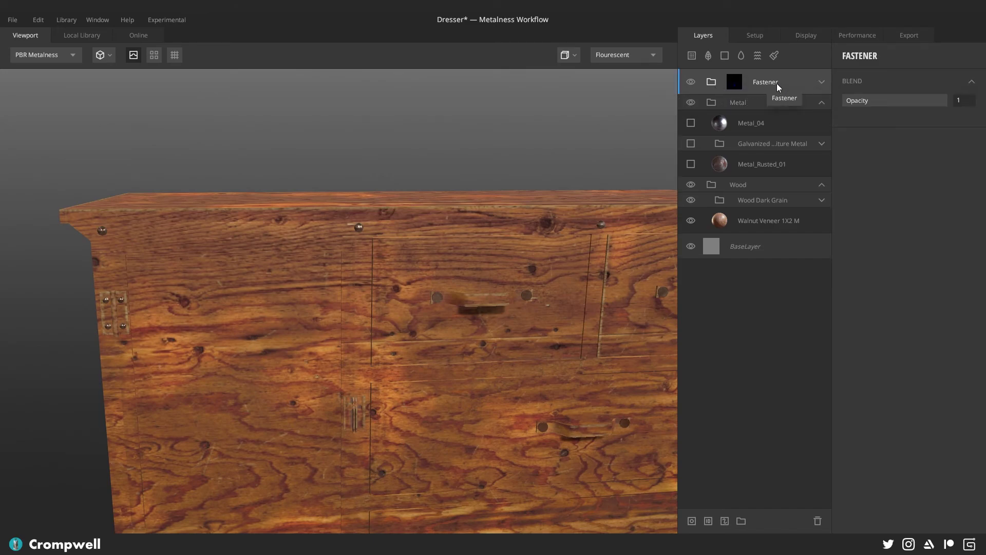
click(822, 82)
click(822, 82)
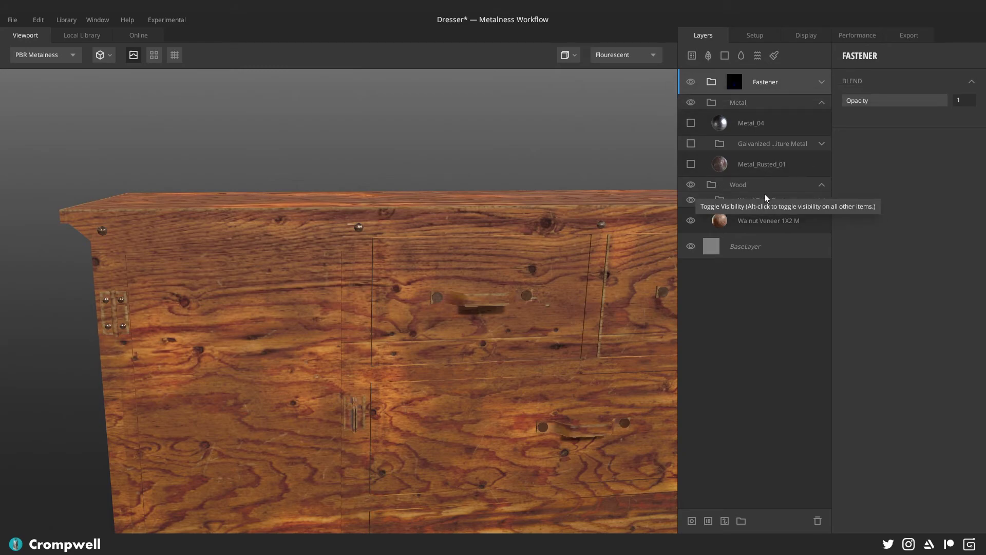
Step: Add a material ID mask to the Wood group and assign it only the Wood ID
click(746, 186)
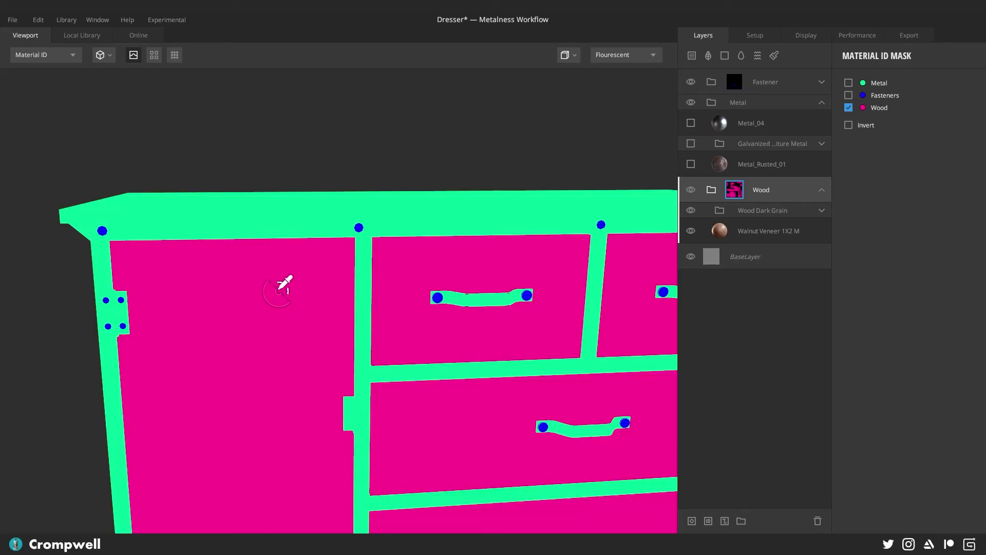
click(283, 297)
click(261, 278)
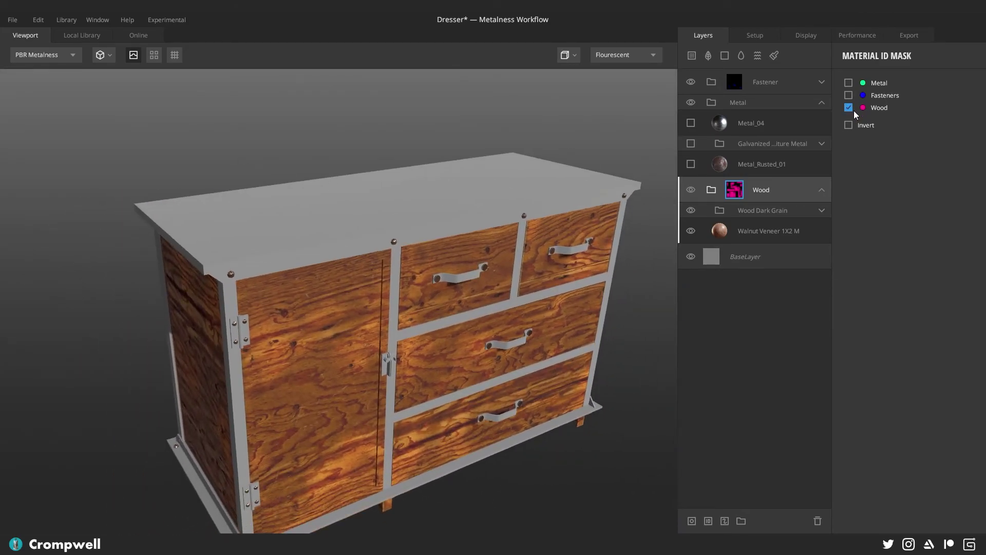
click(848, 107)
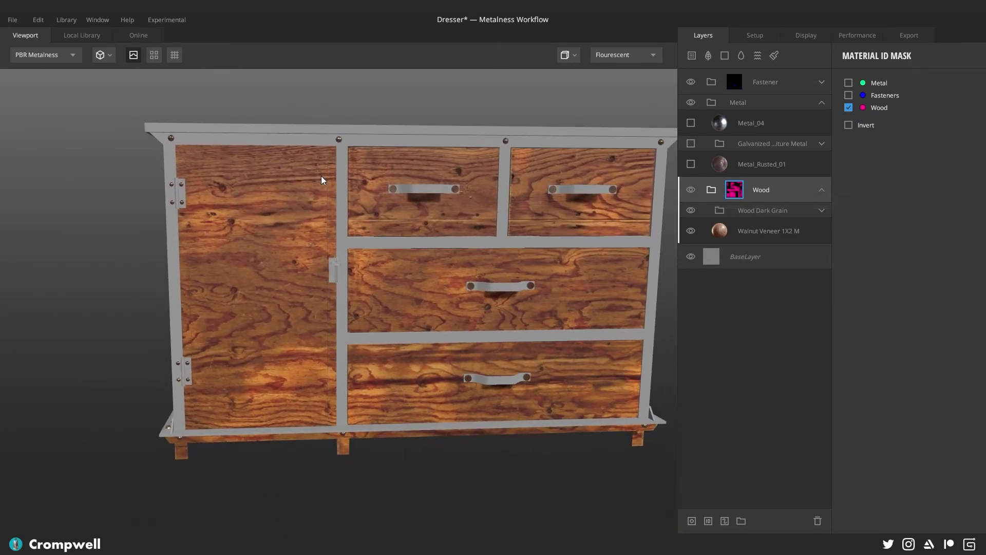
Step: Compare the dark grain wood with the walnut veneer by toggling the Wood Dark Grain group's visibility
drag(369, 230, 485, 203)
click(691, 211)
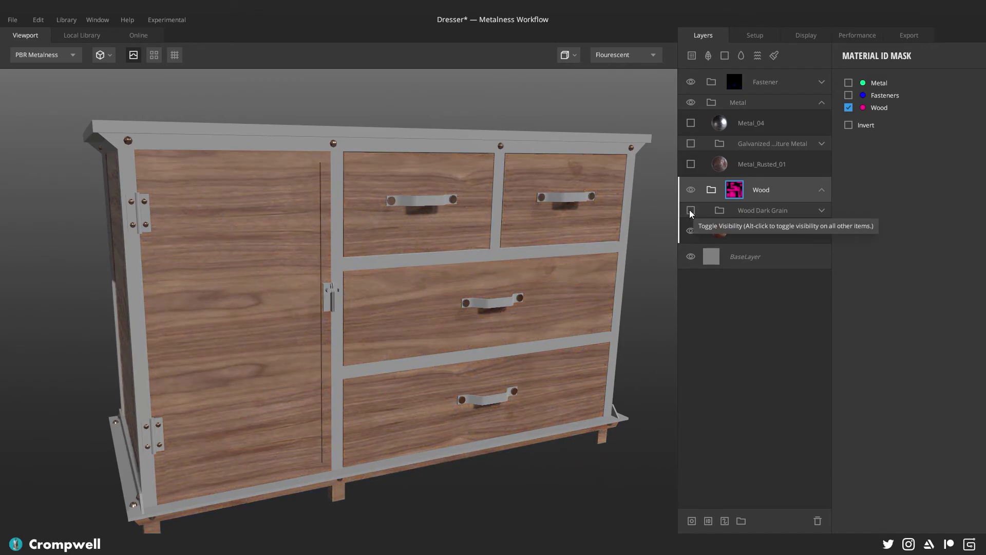
click(691, 210)
click(690, 211)
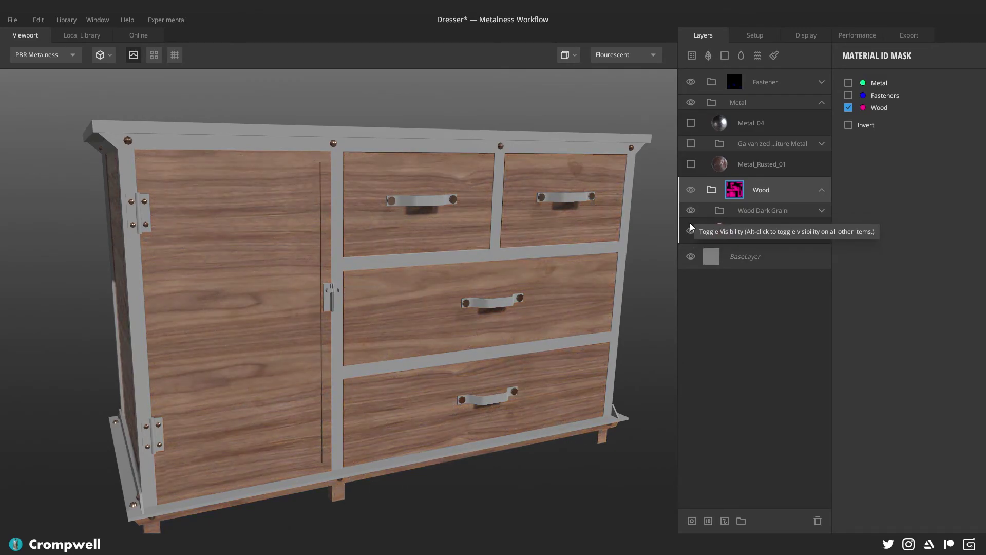
click(691, 211)
click(692, 211)
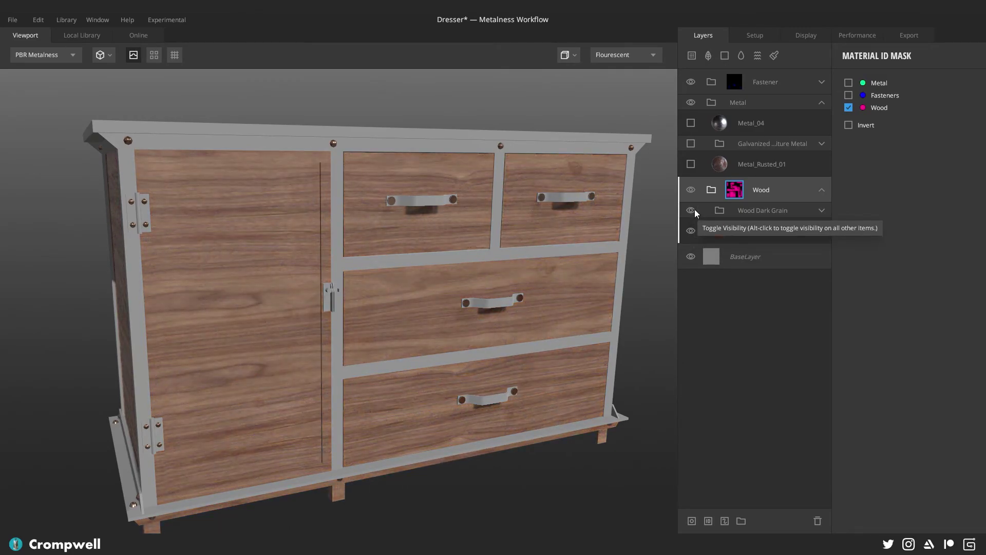
click(693, 210)
click(692, 190)
click(692, 192)
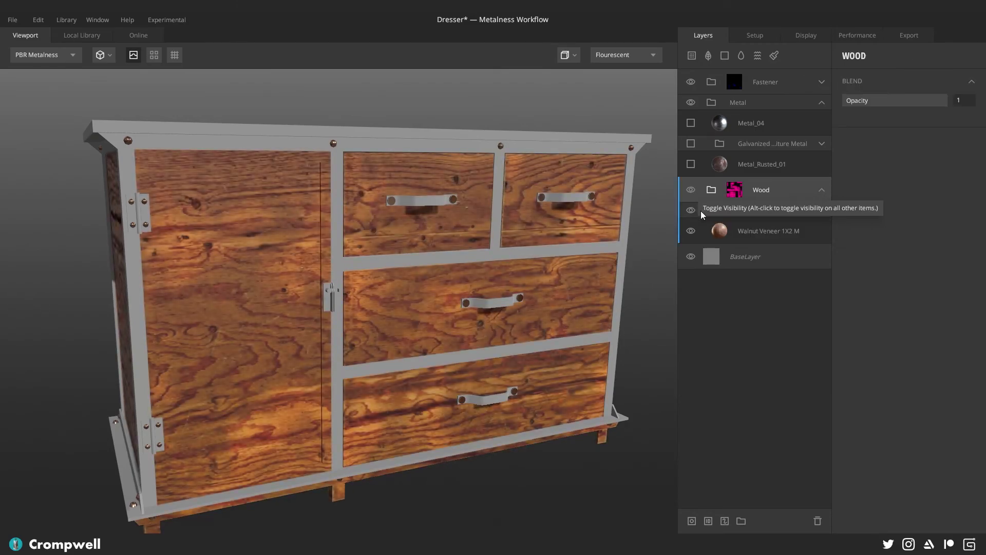
click(691, 211)
click(692, 211)
Step: Collapse the Wood group and give the Metal group a material ID mask set to the Metal ID
click(822, 190)
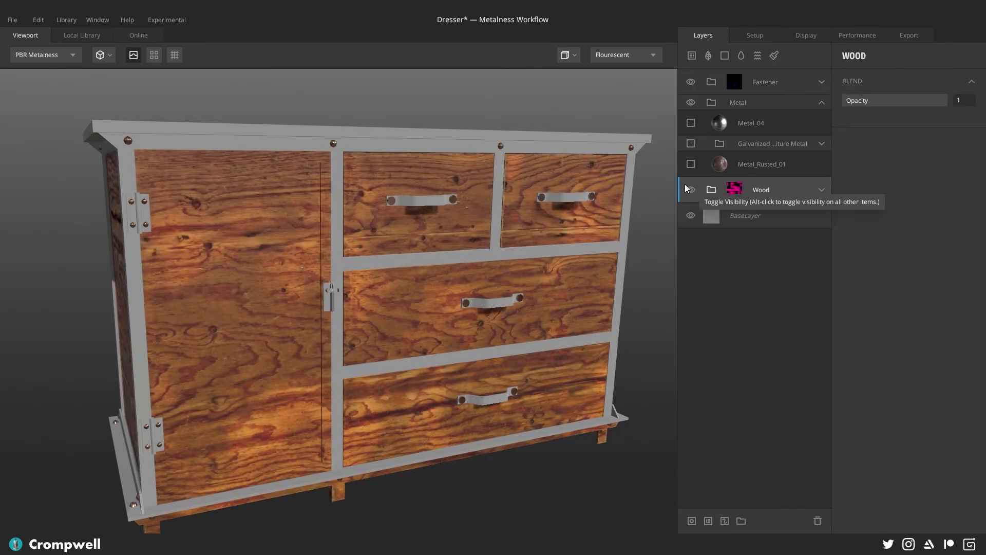
click(729, 101)
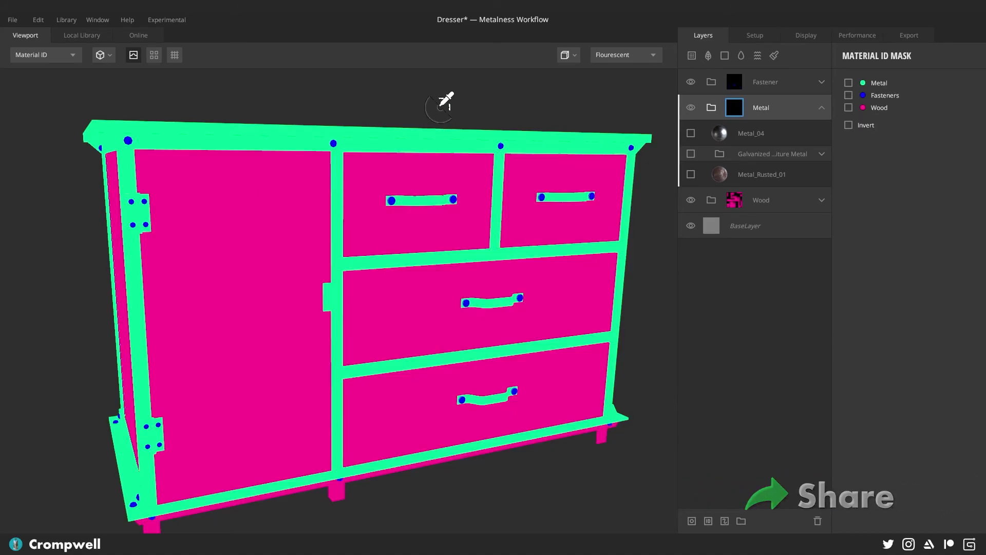
click(376, 134)
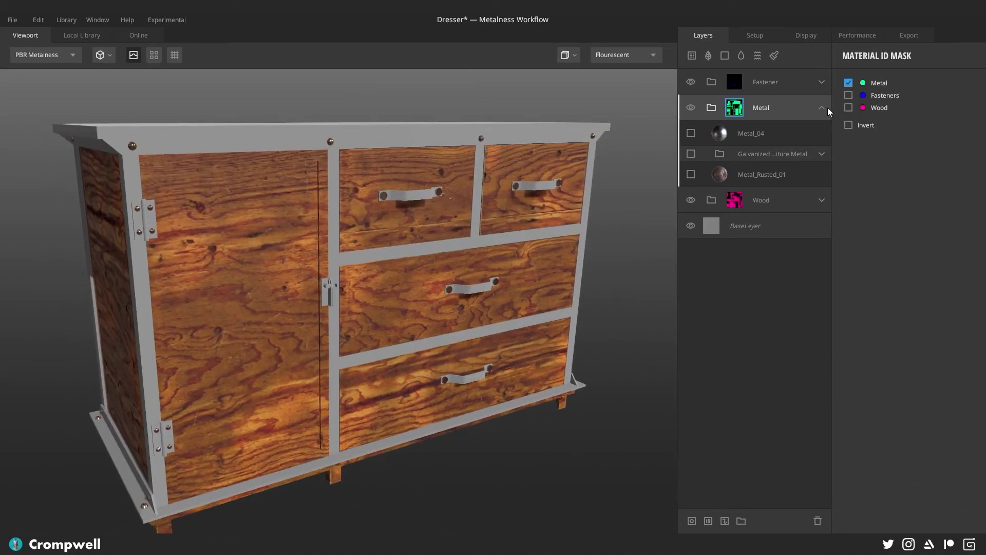
Step: Make Metal_04, Galvanized Furniture Metal and Metal_Rusted_01 visible inside the Metal group
click(691, 133)
click(691, 153)
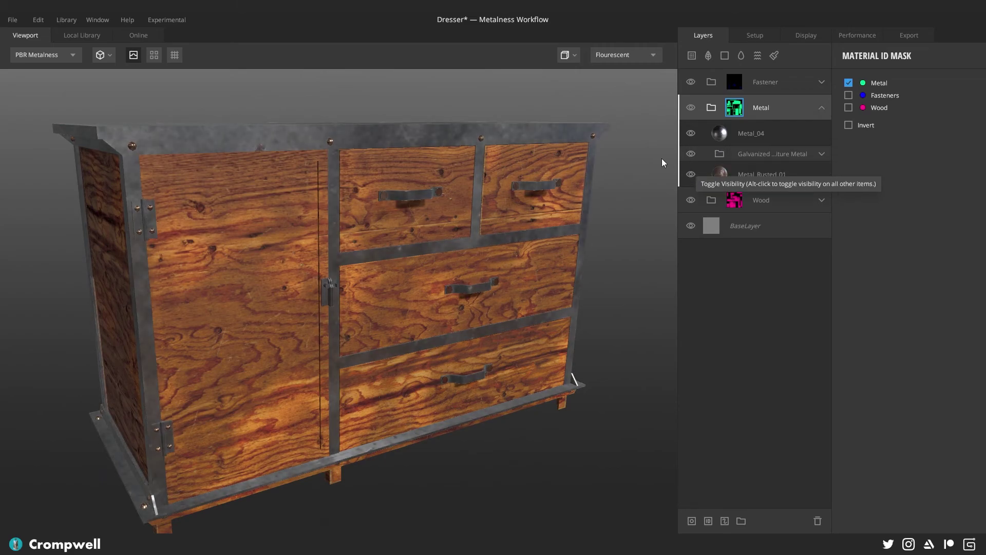
drag(662, 158, 276, 169)
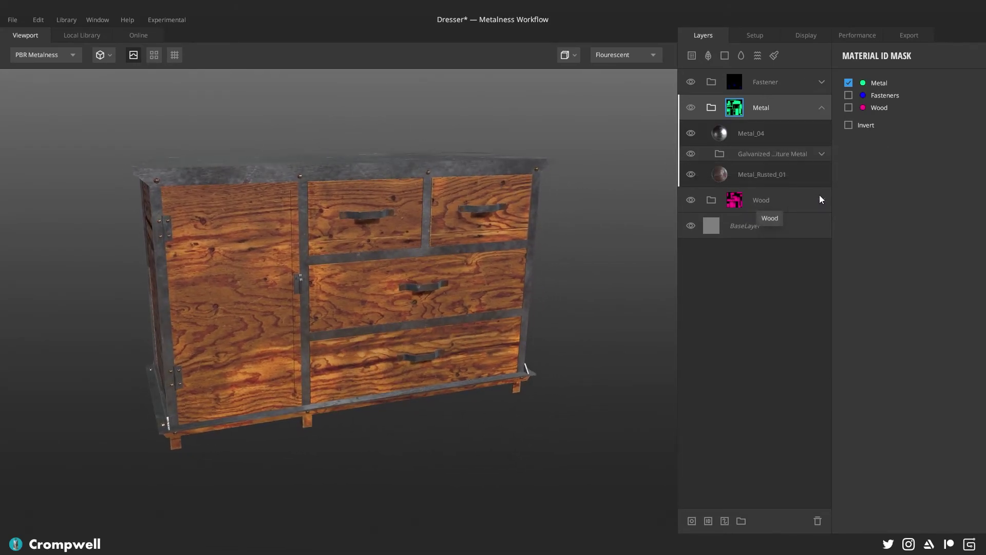
Step: Review the Metal group's contents and inspect the Metal_04 layer on the dresser model
click(822, 107)
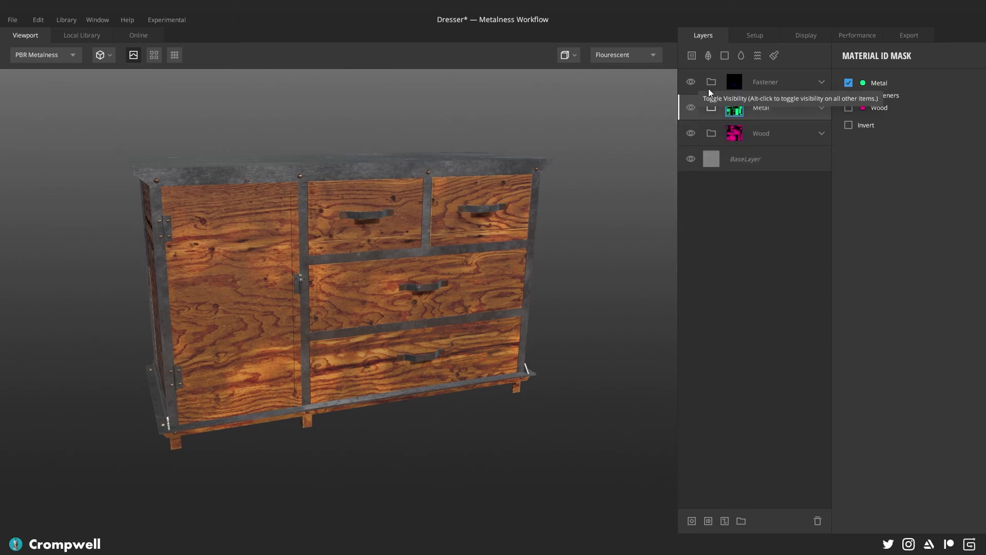
click(740, 108)
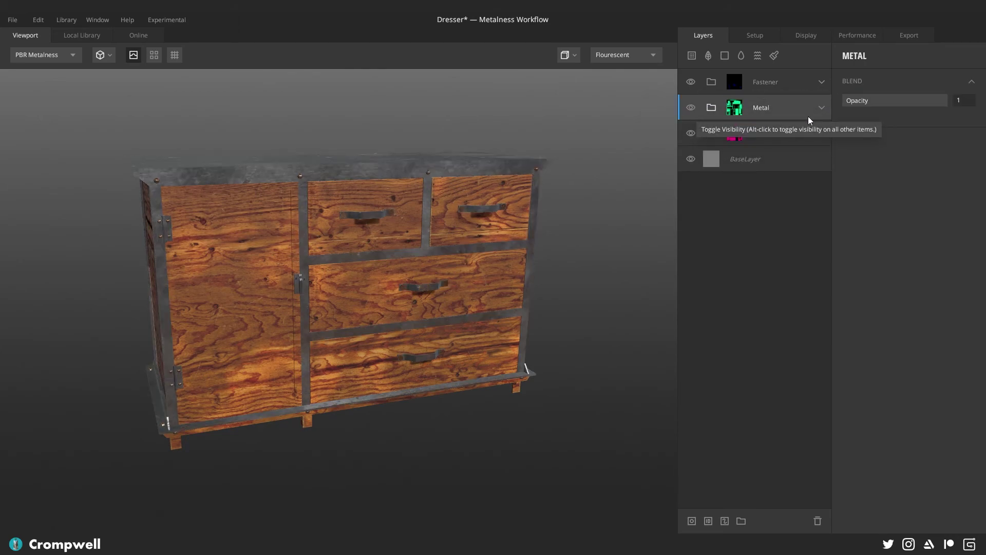
click(822, 108)
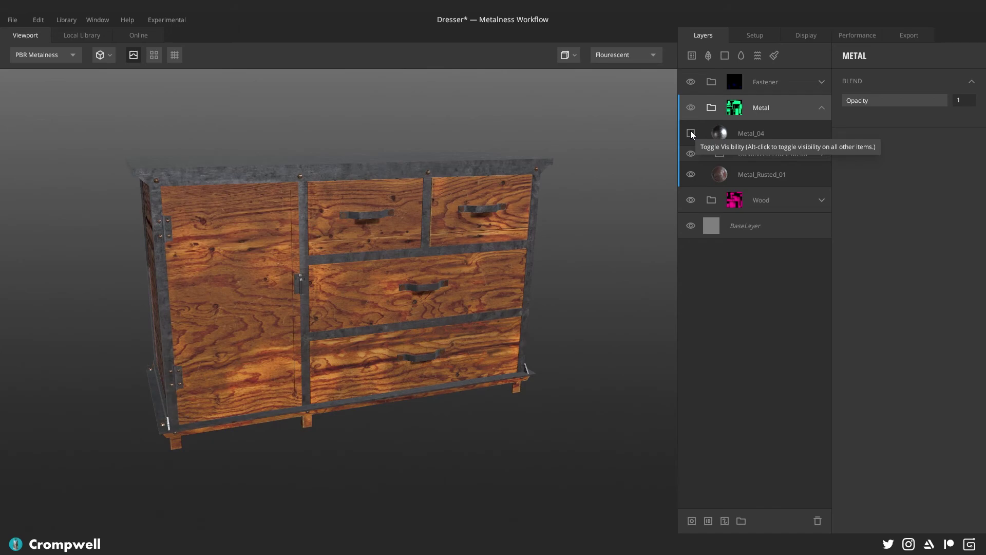
click(773, 133)
drag(586, 137, 363, 128)
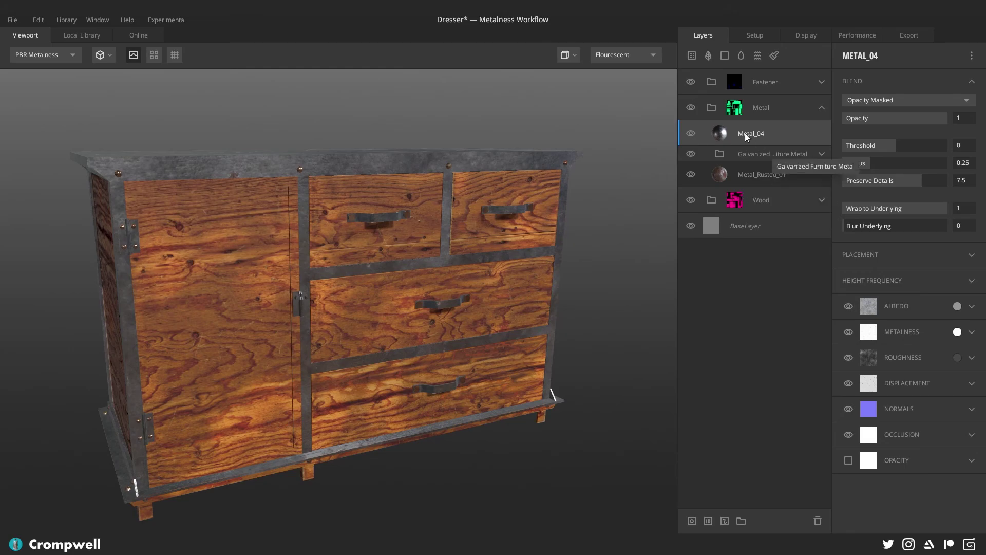
Step: Check the walnut veneer beneath the Wood Dark Grain group by temporarily hiding that group
click(821, 200)
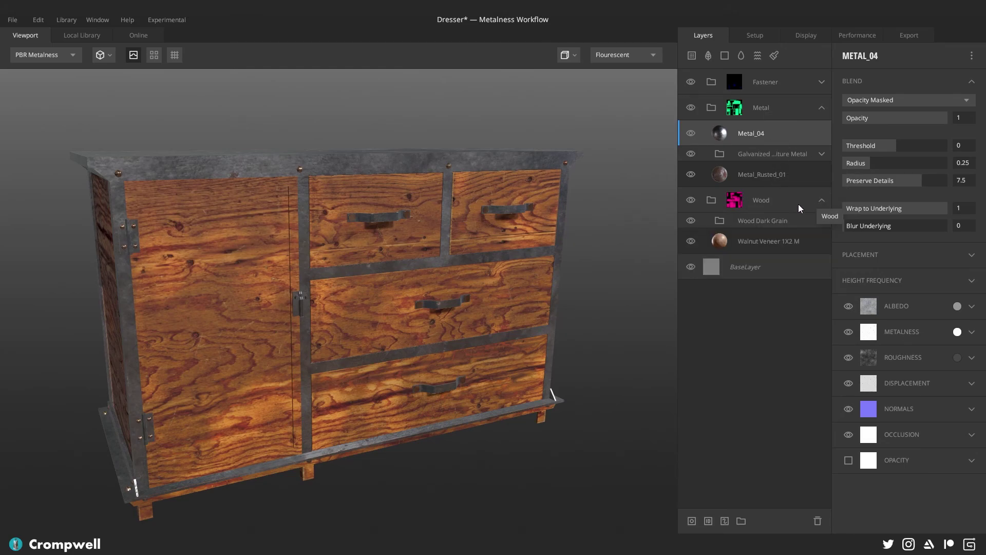
click(691, 221)
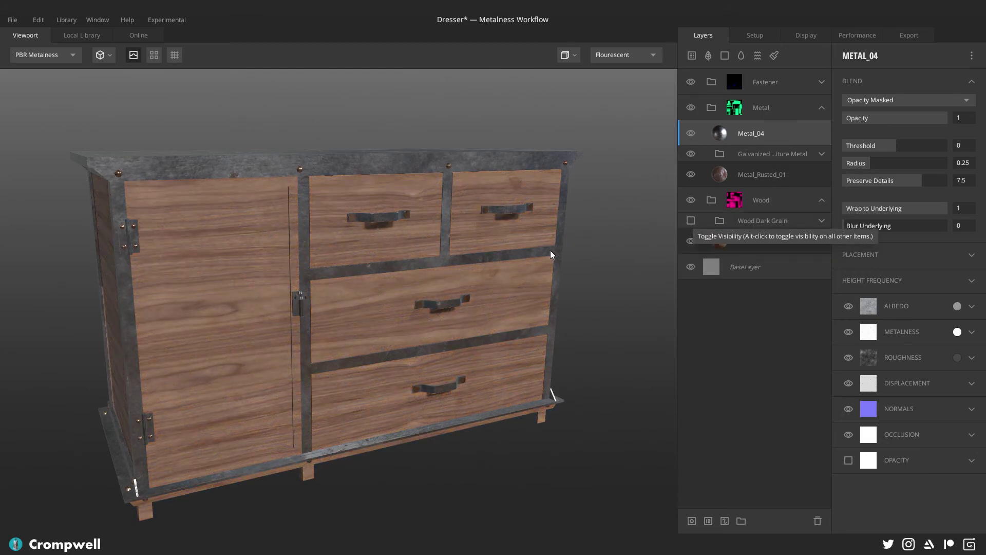
click(690, 220)
click(820, 200)
drag(512, 249, 440, 255)
click(820, 200)
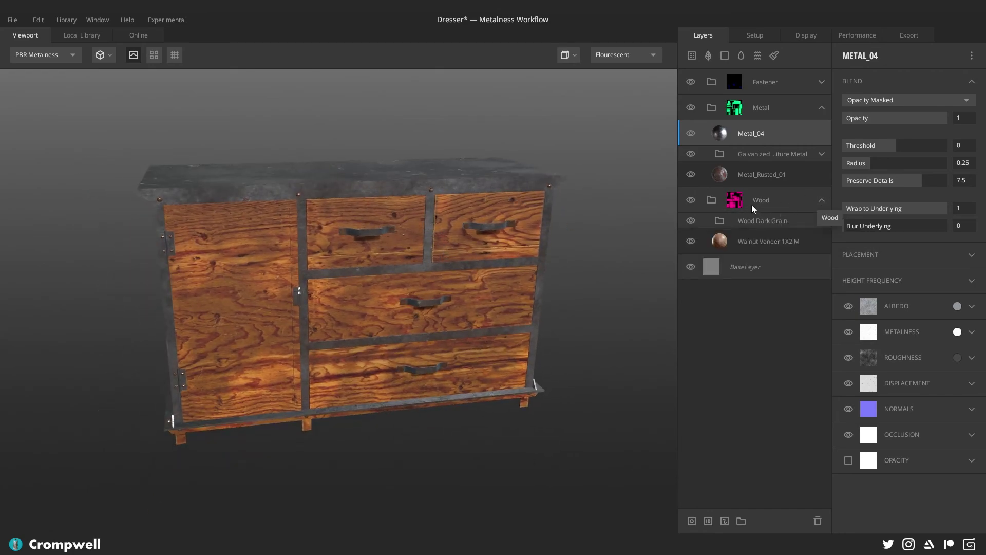
Step: Add a solid layer above Wood Dark Grain in the Wood group and give it a bright green albedo color
click(751, 204)
click(750, 223)
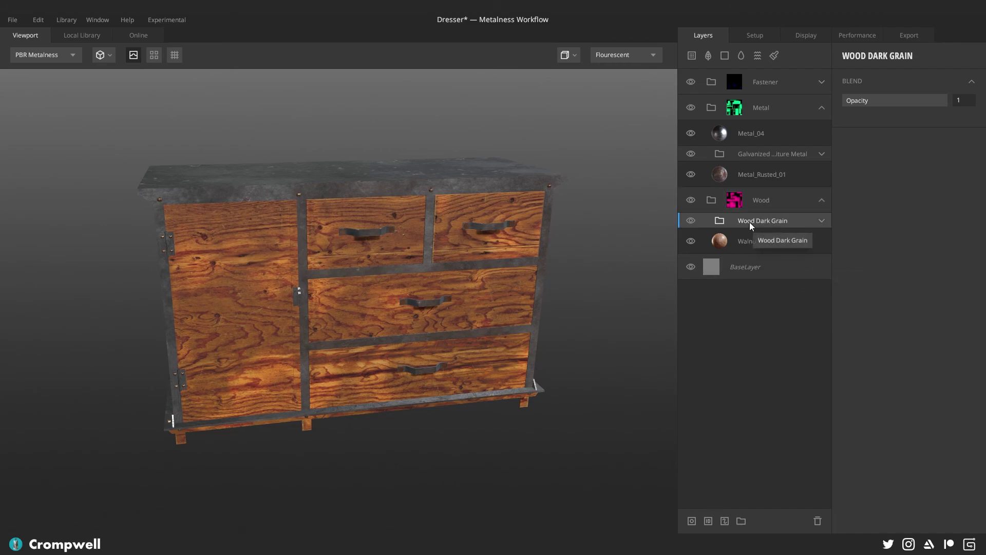
click(725, 55)
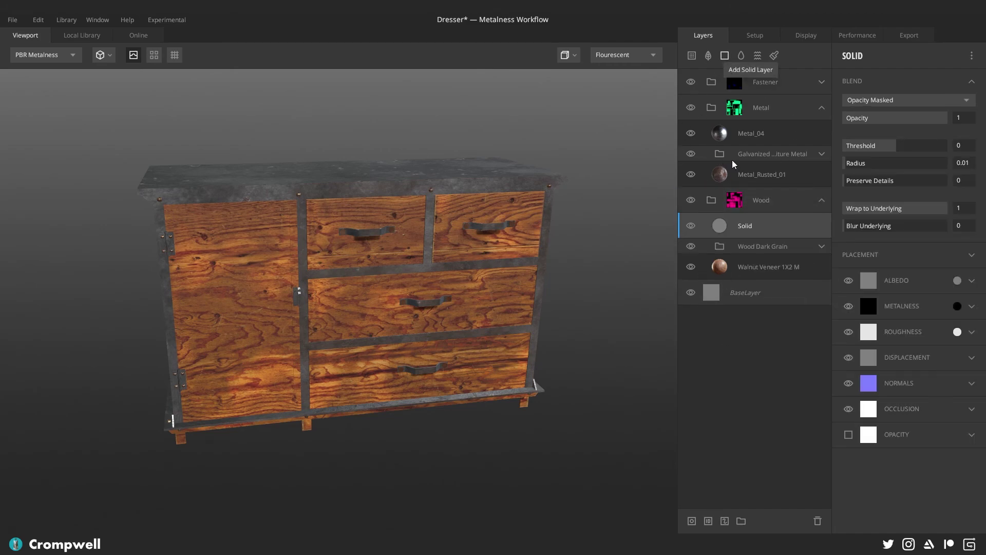
click(937, 281)
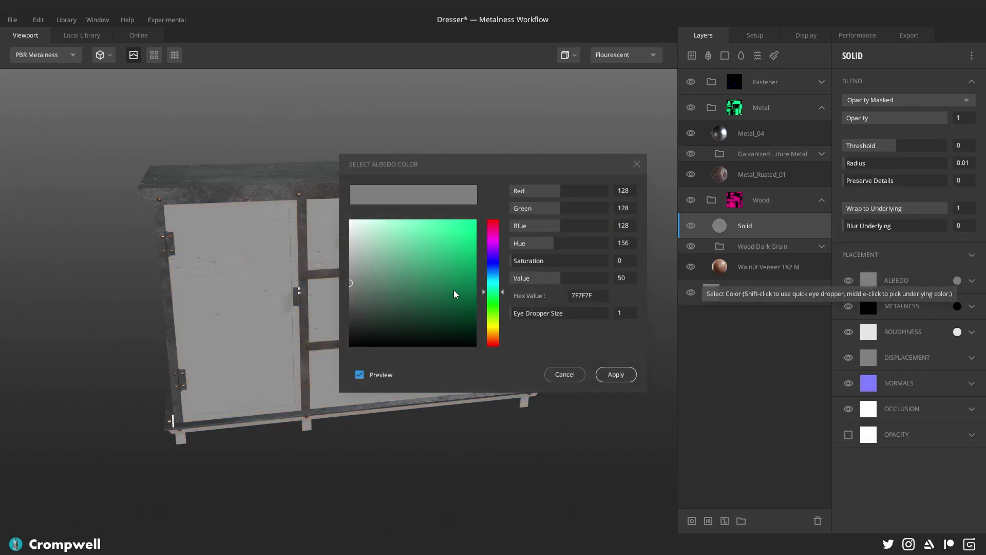
click(474, 222)
click(619, 375)
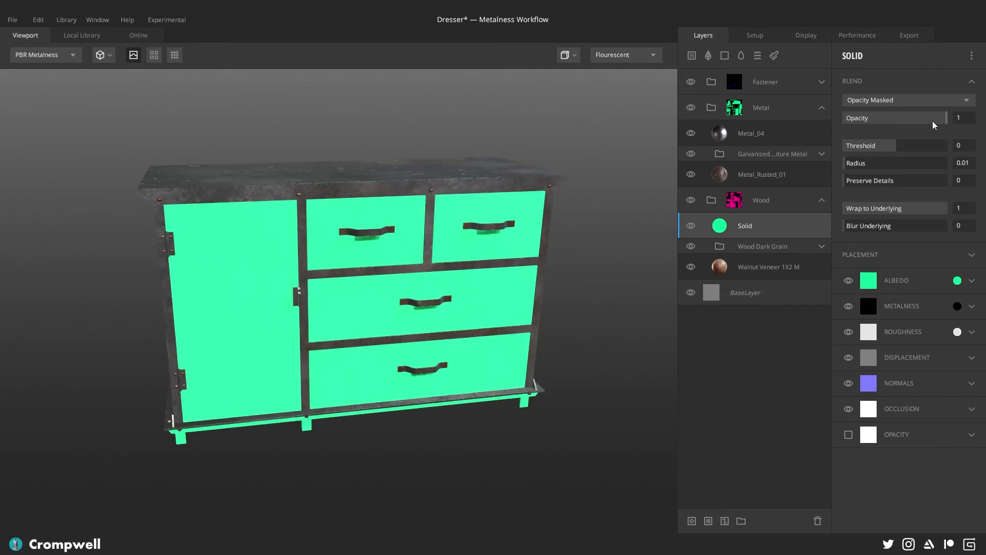
Step: Set the Solid layer's opacity to about 0.378, threshold to about -1.224 and Blur Underlying to 7
drag(933, 125, 880, 123)
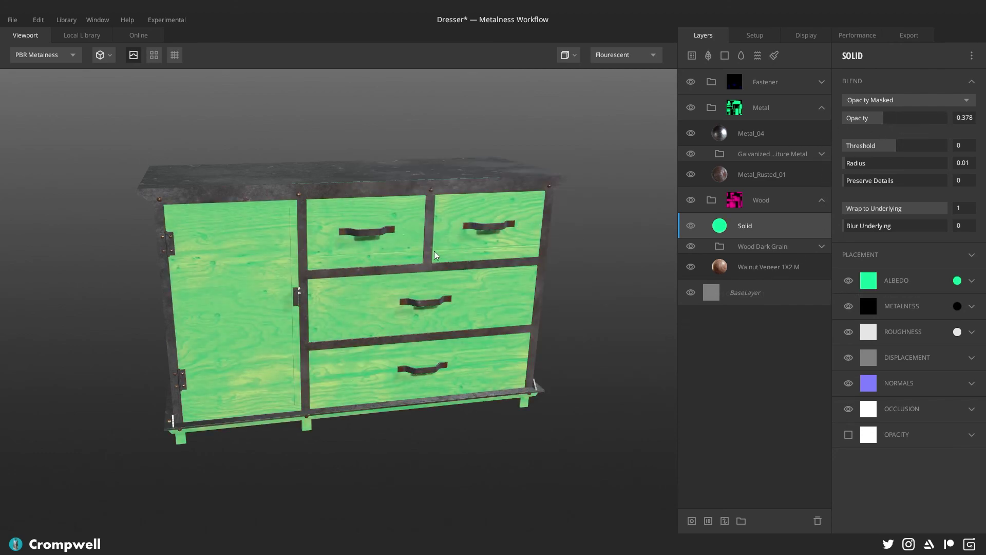
drag(434, 256, 363, 234)
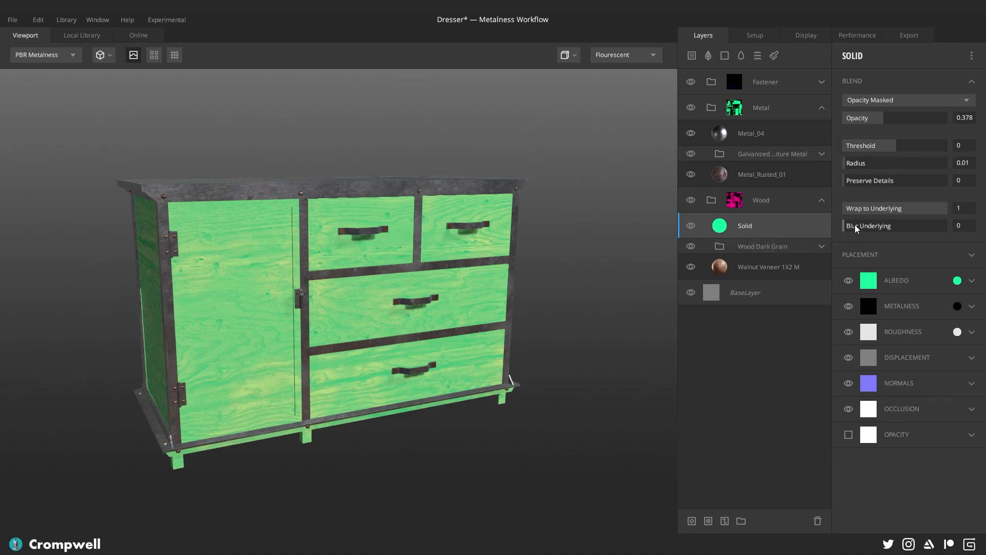
drag(856, 228, 951, 223)
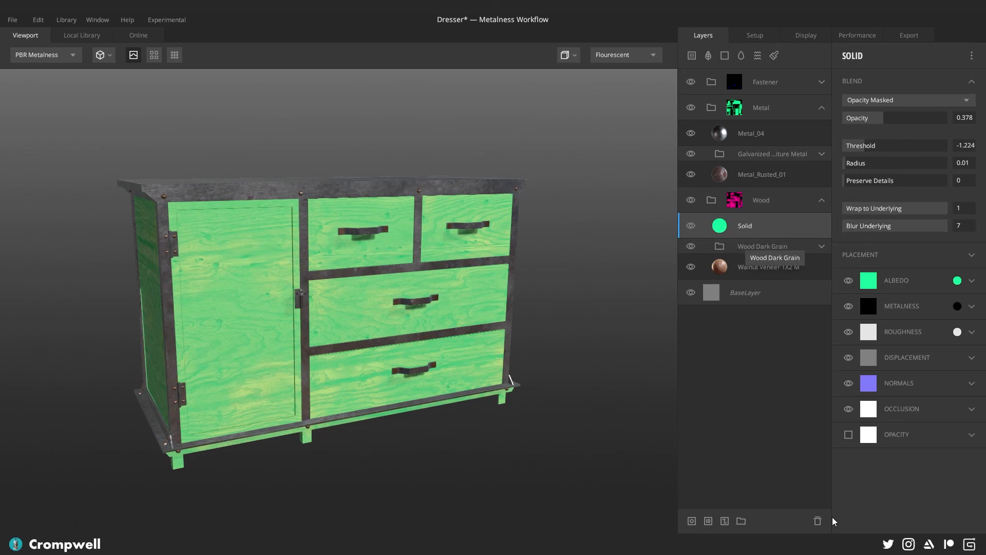
Step: Show the Wood group's material ID mask settings and collapse the Wood and Metal groups
click(708, 202)
click(734, 201)
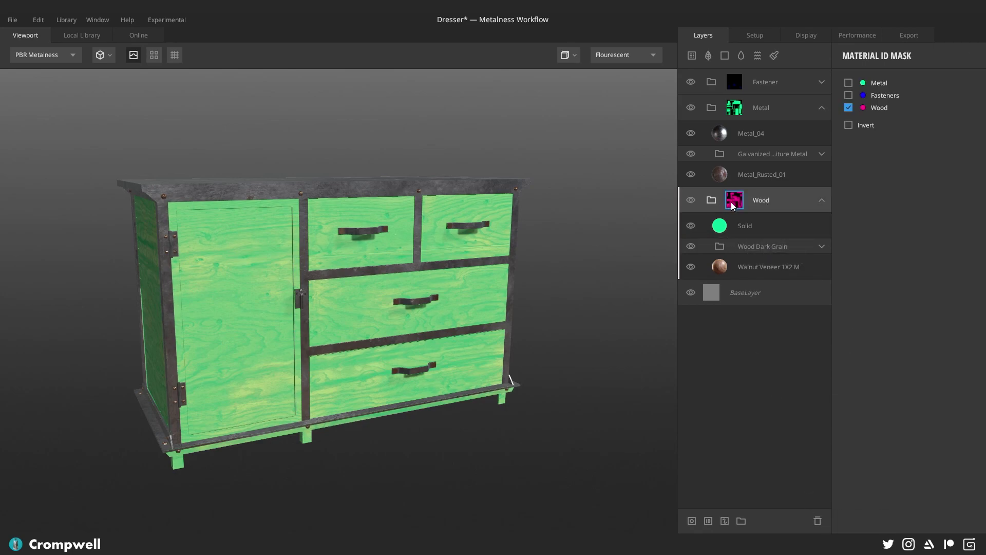
click(821, 200)
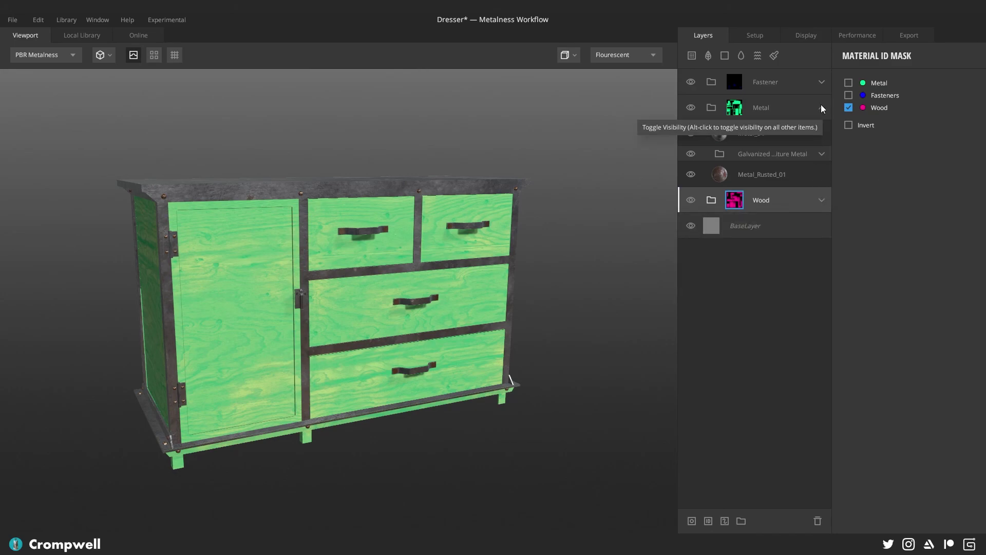
click(821, 106)
Step: Expand the Wood group and hide its green Solid layer
drag(288, 146, 595, 134)
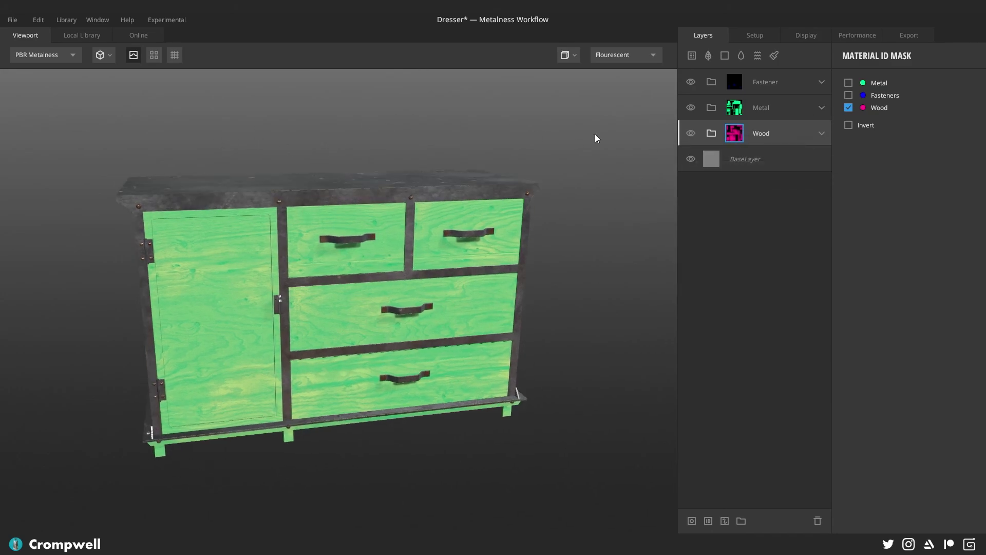
click(821, 133)
click(690, 159)
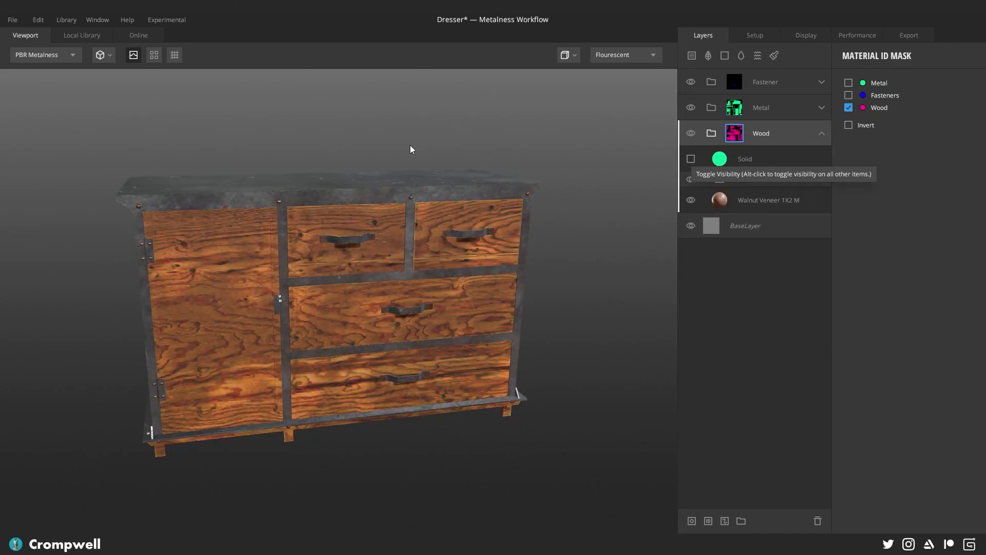